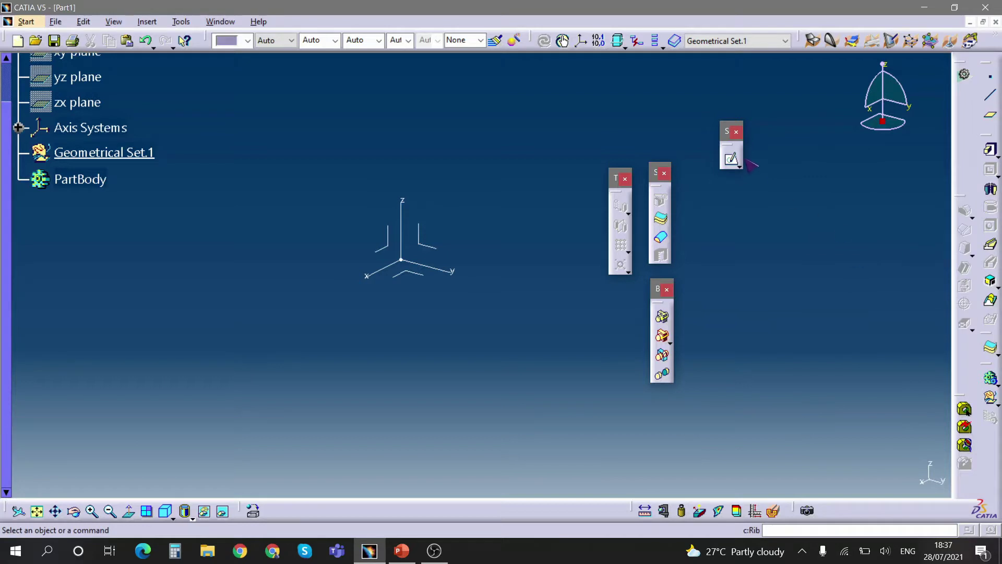
Step: Dock the Sketcher toolbar and spread out the floating Transformation Features, surface-based and Boolean toolbars beside the model
drag(966, 133, 965, 134)
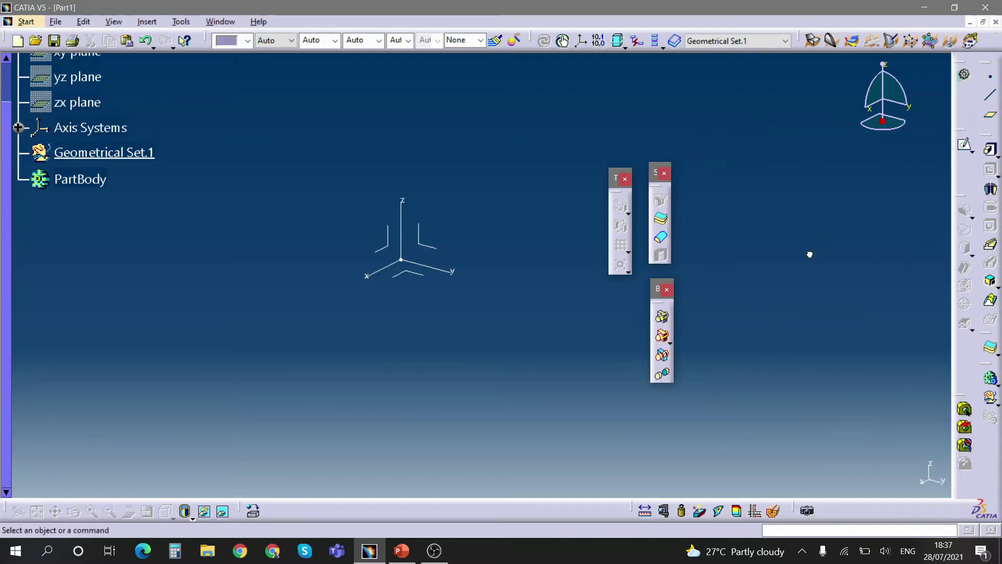
drag(655, 186, 768, 156)
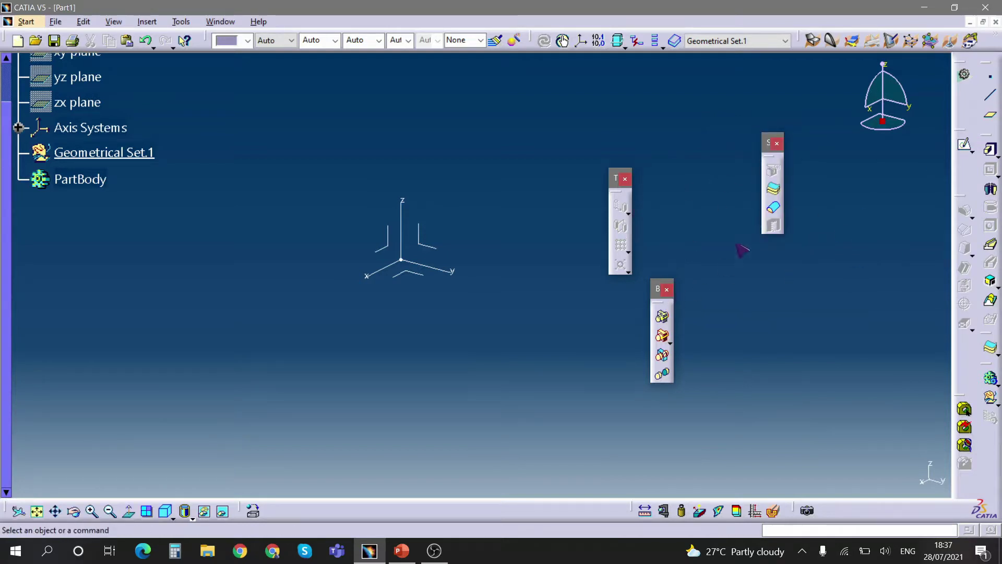
drag(659, 289, 741, 221)
drag(618, 192, 690, 181)
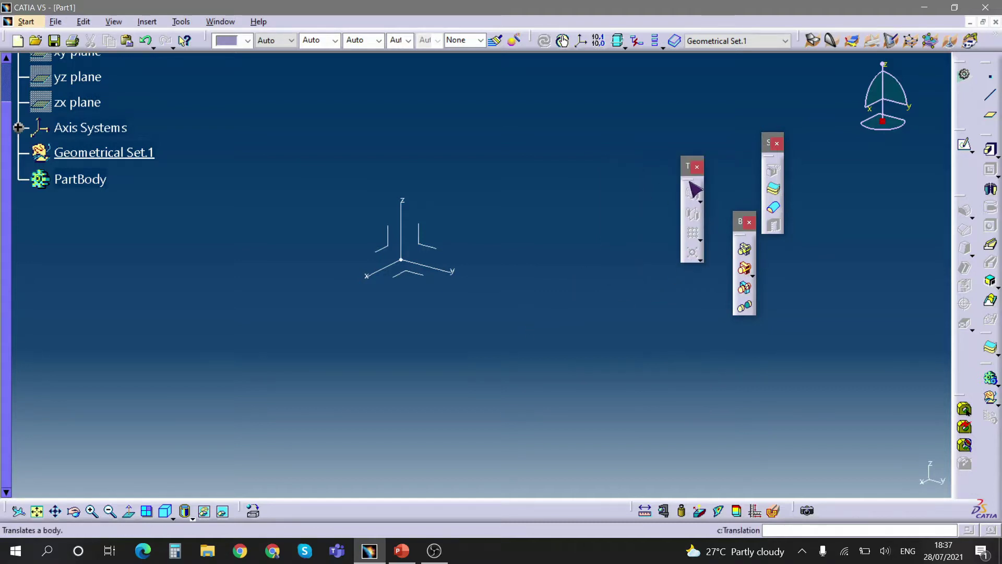
shift+drag(578, 106, 576, 109)
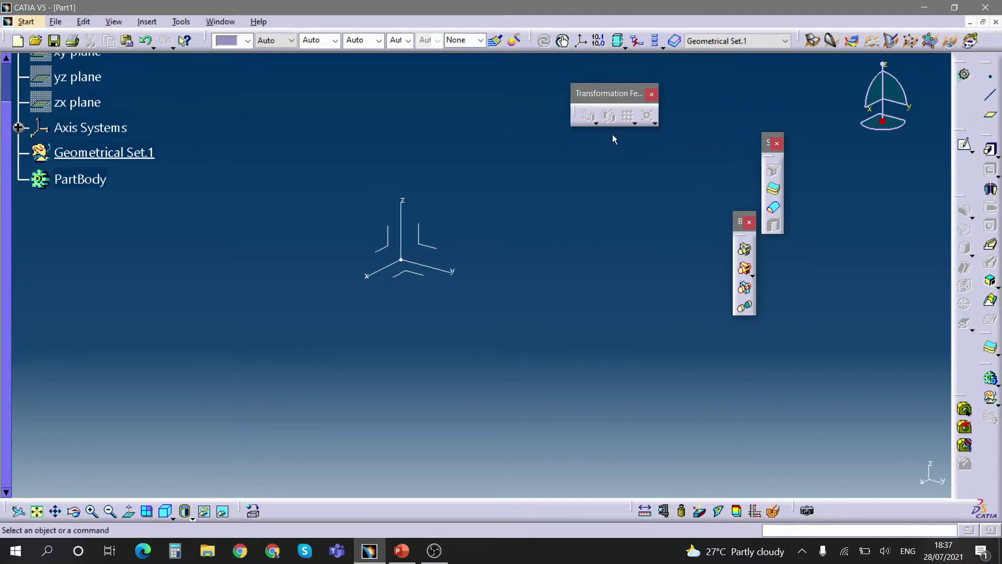
Step: Create a positioned sketch on the YZ plane of the Absolute Axis System with implicit origin and orientation
click(137, 155)
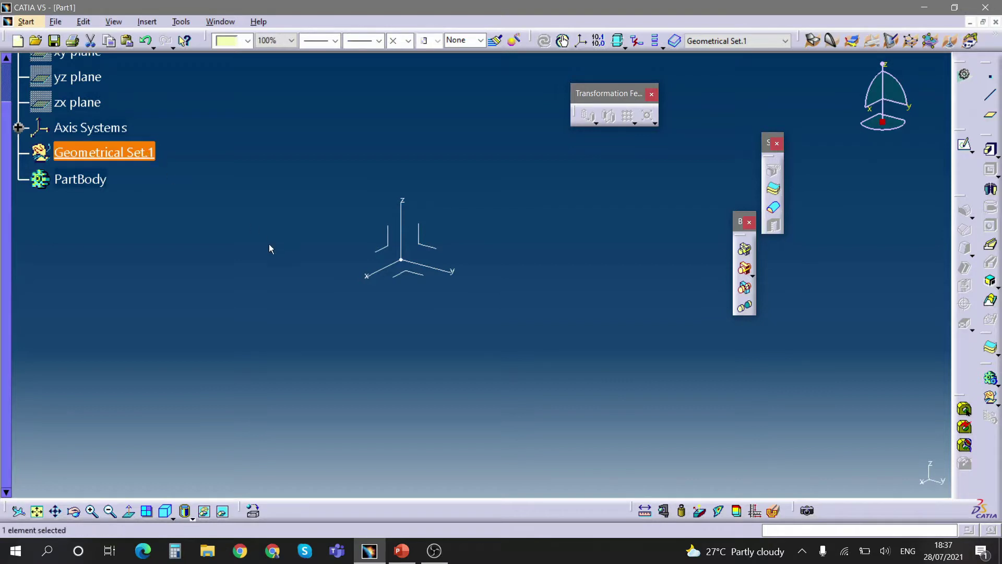
click(269, 243)
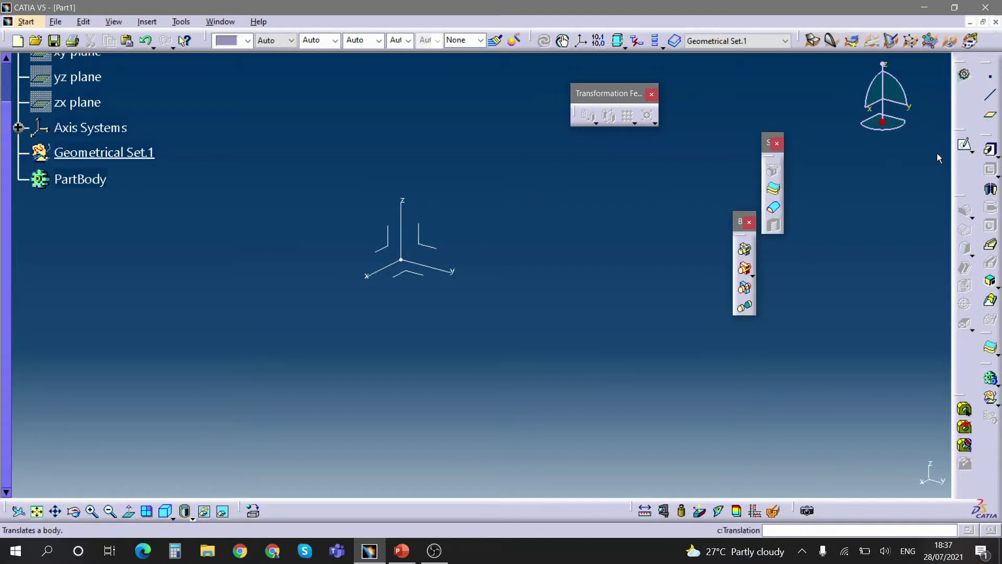
click(971, 151)
click(991, 165)
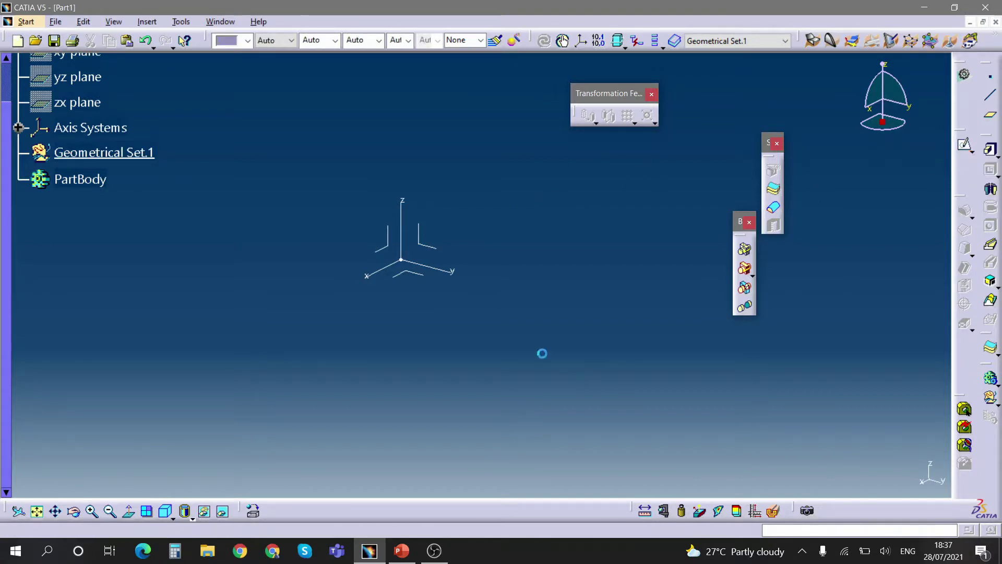
click(445, 252)
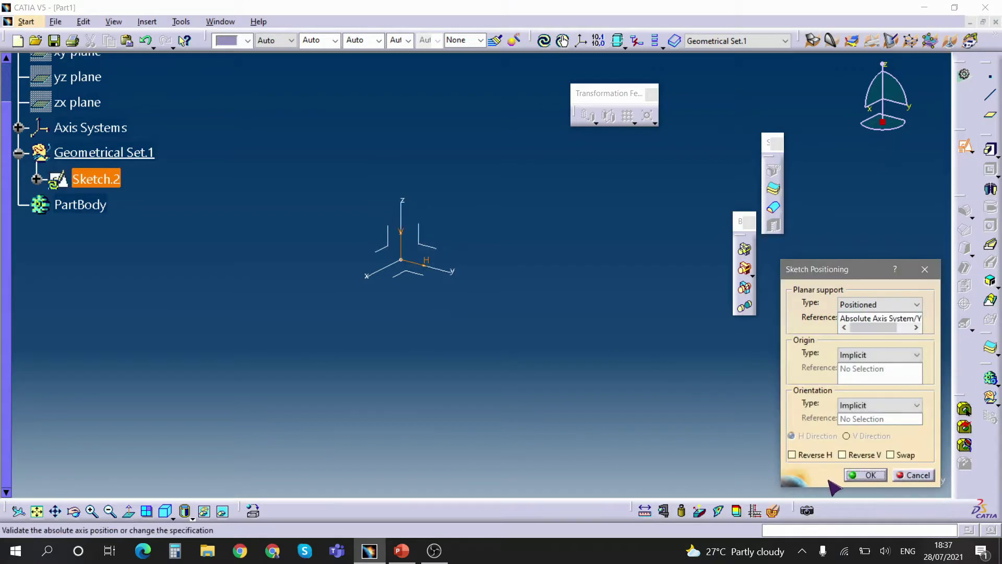
click(853, 475)
Step: Sketch a rectangle about 36 mm wide with one side on the V axis and its base on the H axis, and exit the sketch
click(517, 134)
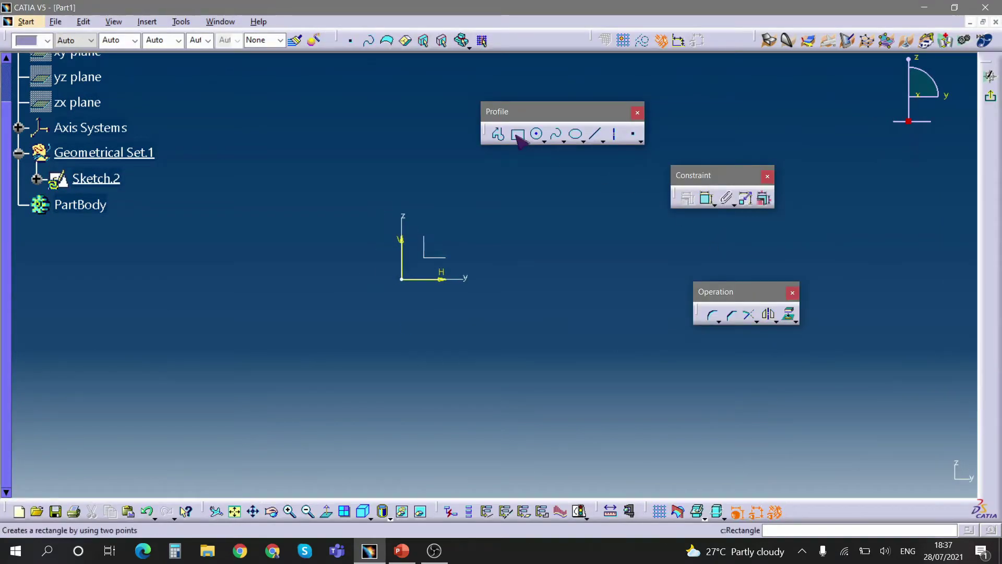
click(402, 131)
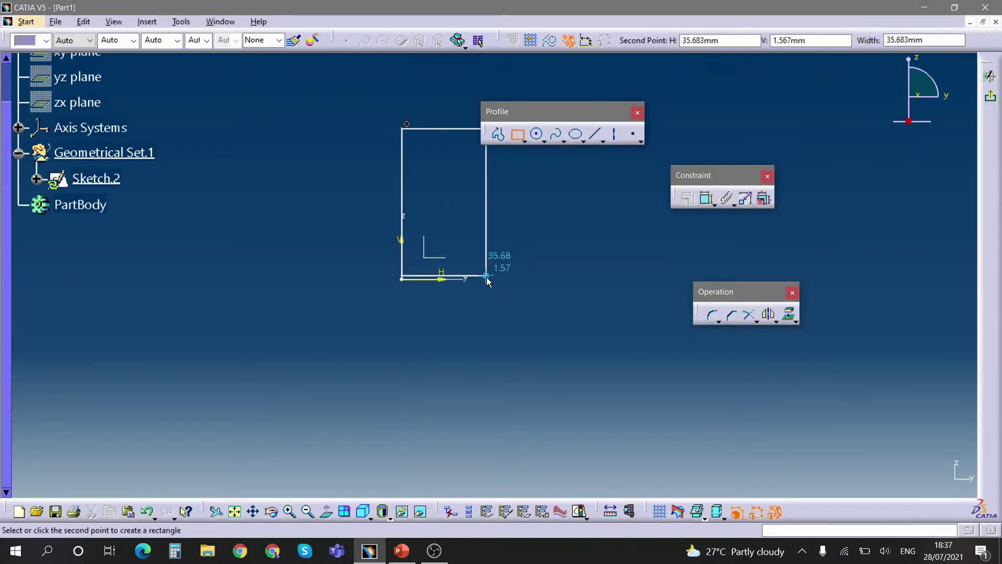
click(488, 277)
click(580, 230)
middle_drag(584, 228, 567, 245)
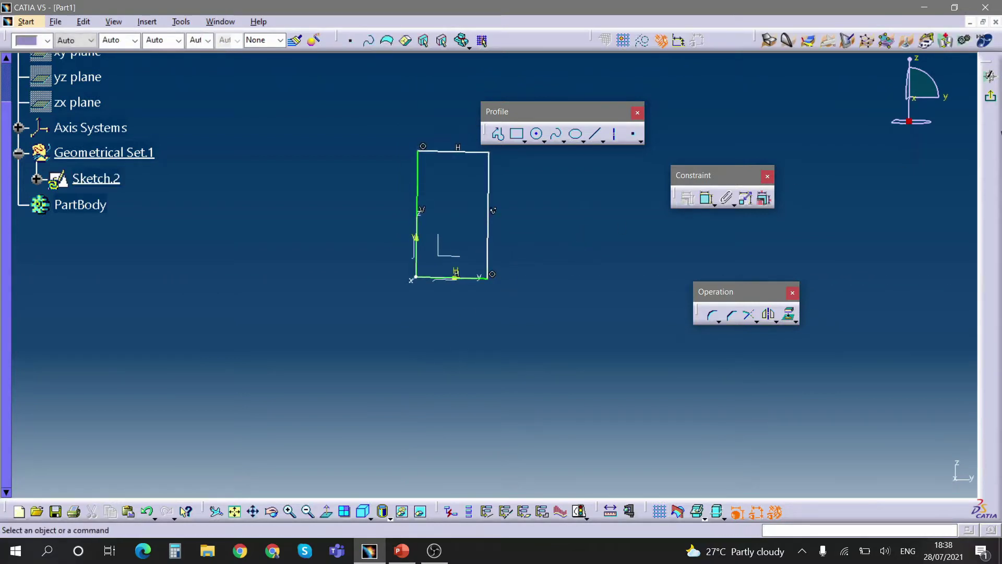
click(991, 97)
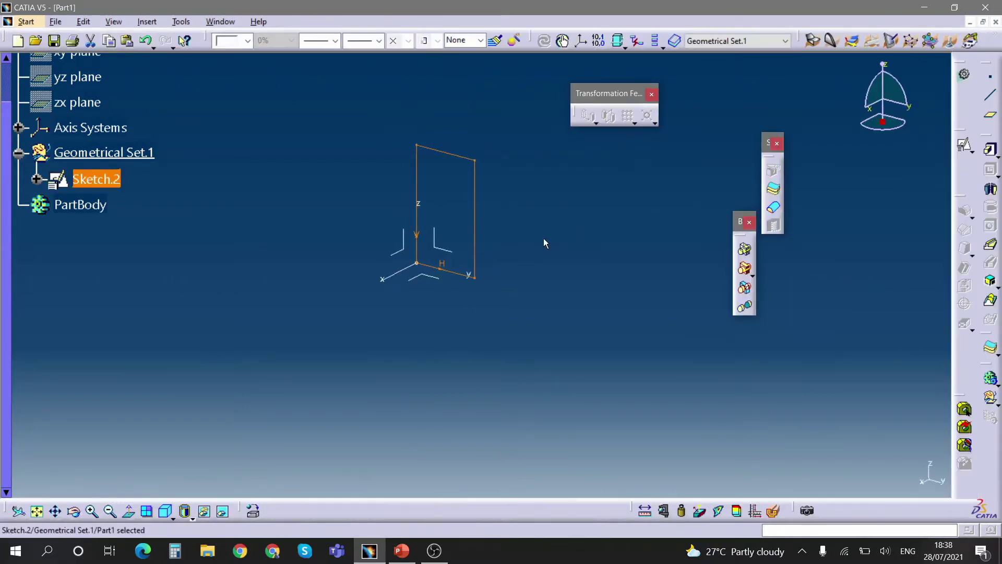
click(519, 253)
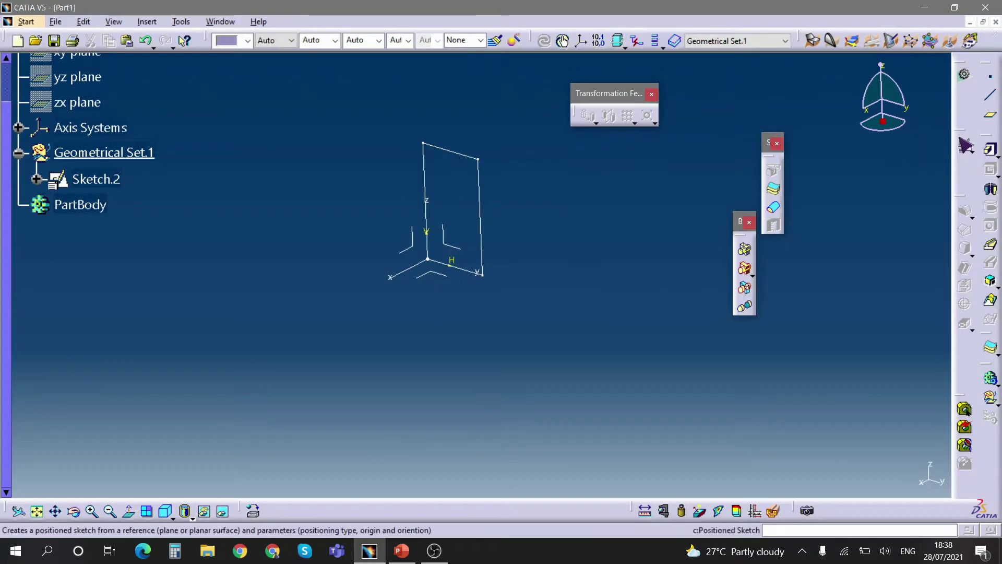
Step: Pad the rectangle sketch by 20 mm into PartBody
click(990, 150)
click(583, 310)
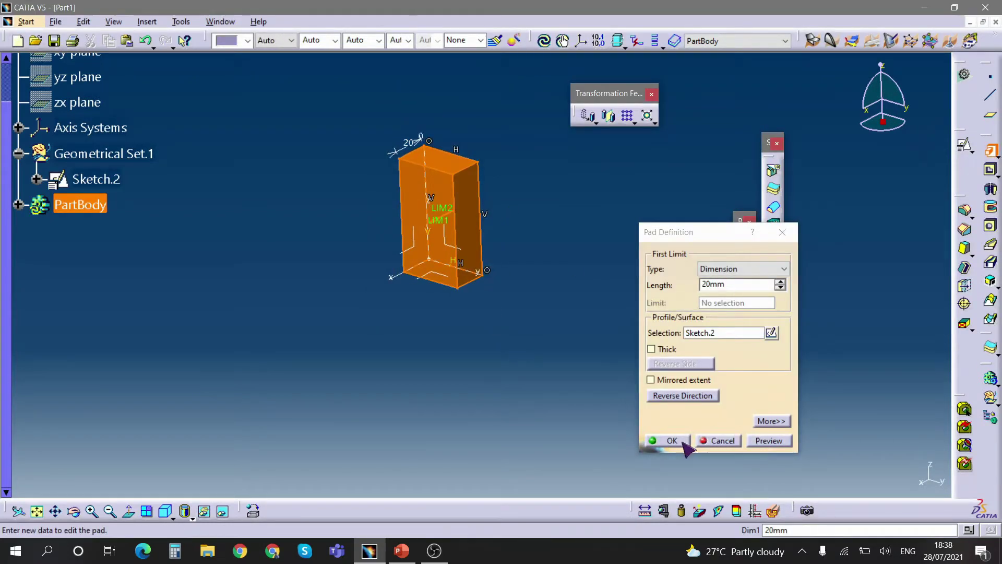
click(684, 442)
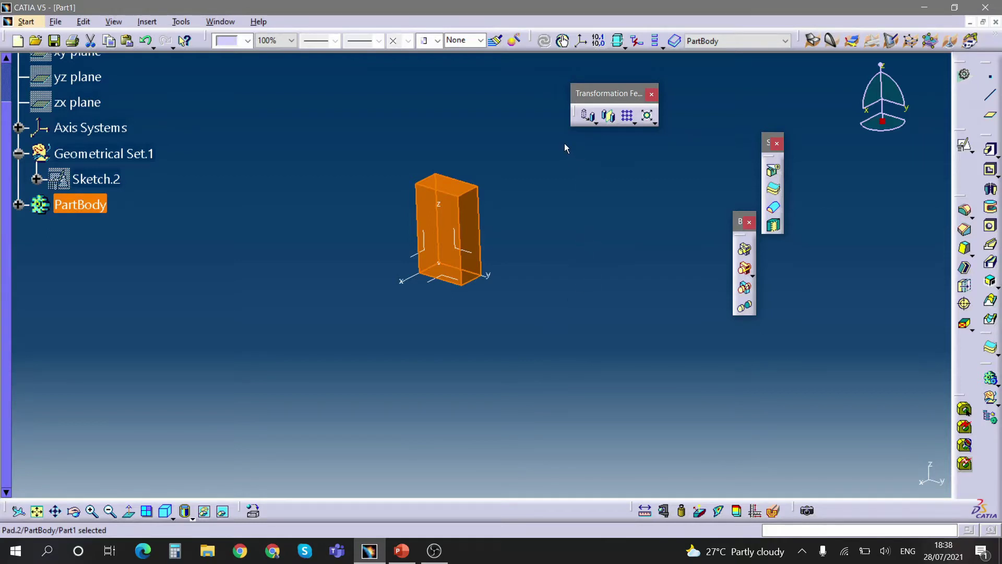
Step: Translate the padded body 100 mm along the absolute X axis using Direction, distance, keeping the transformation specifications
middle_drag(521, 239, 508, 238)
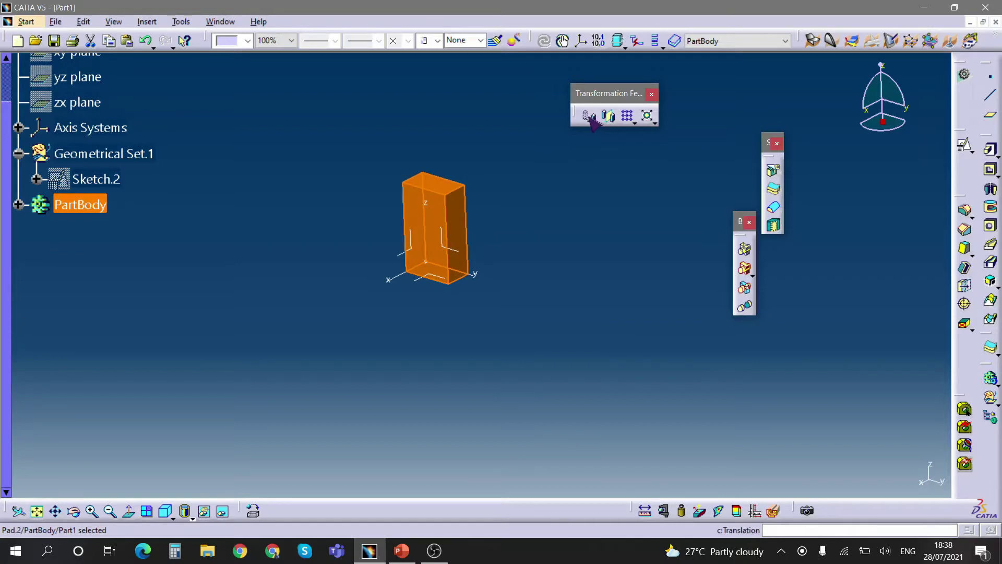
click(590, 117)
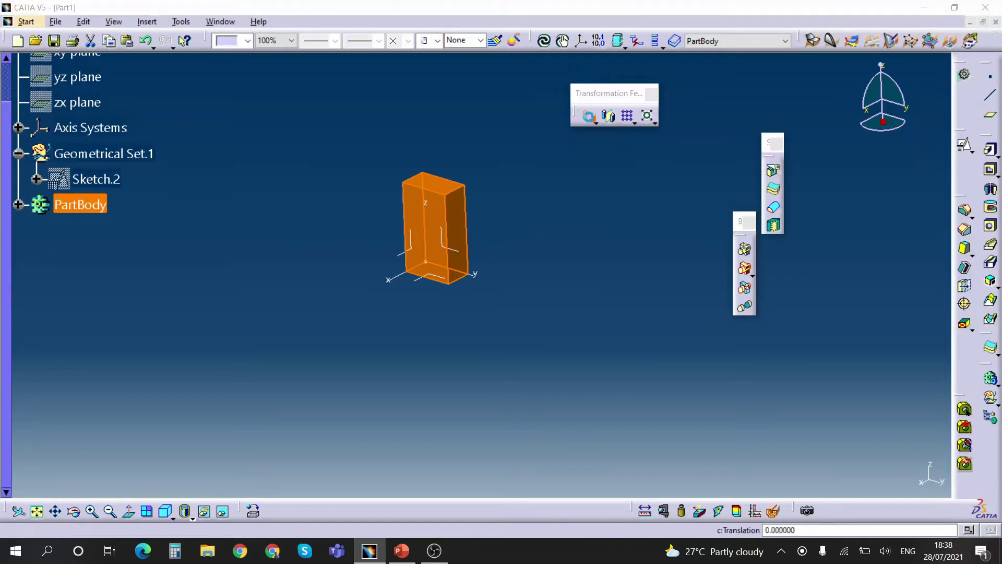
click(549, 304)
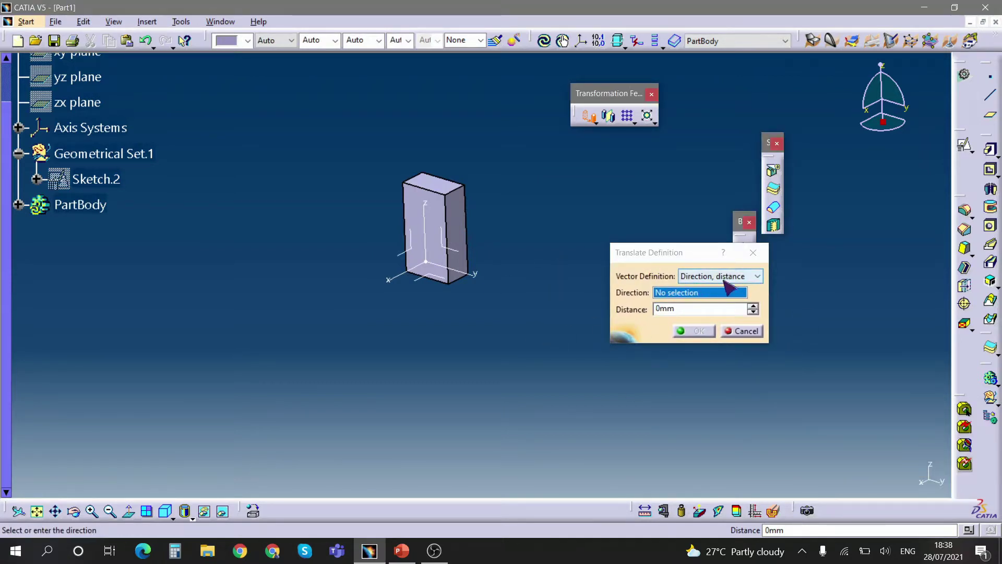
click(396, 282)
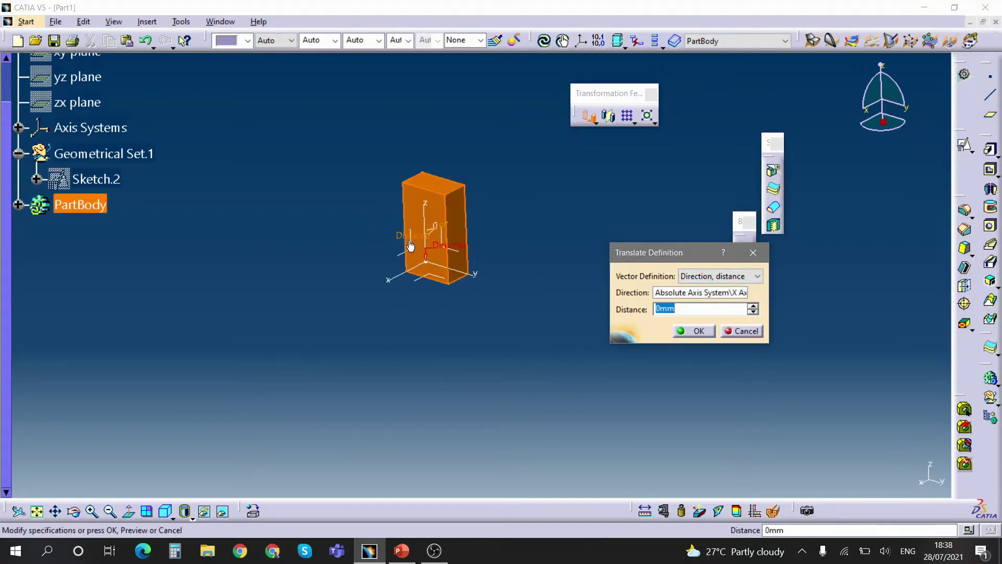
drag(419, 242, 331, 286)
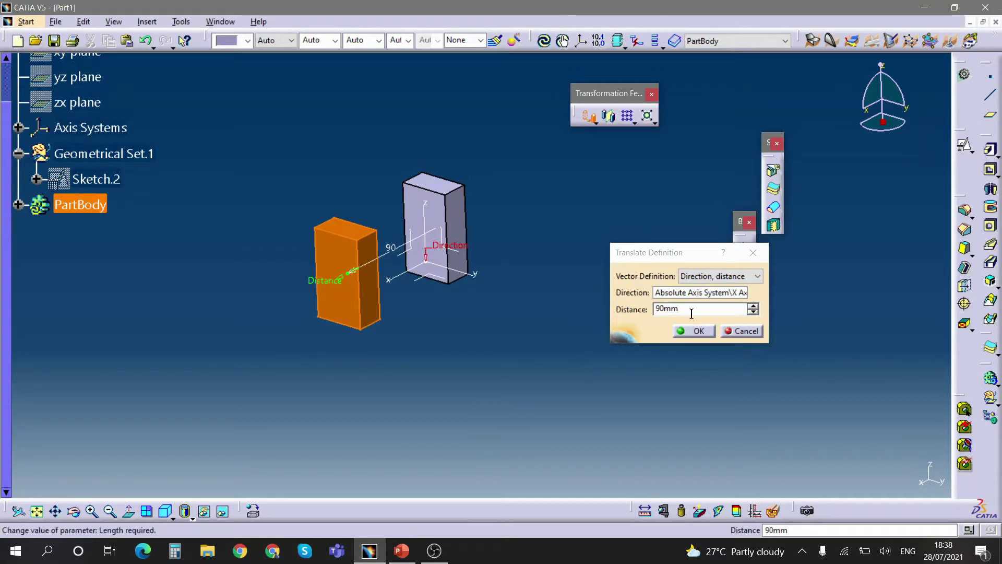
text(100)
key(Return)
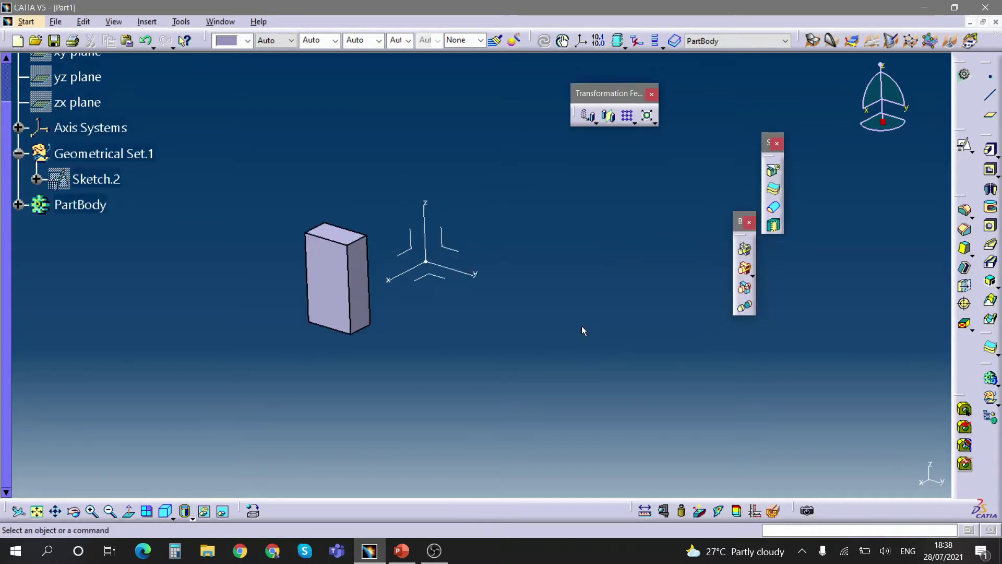
middle_drag(582, 326, 523, 326)
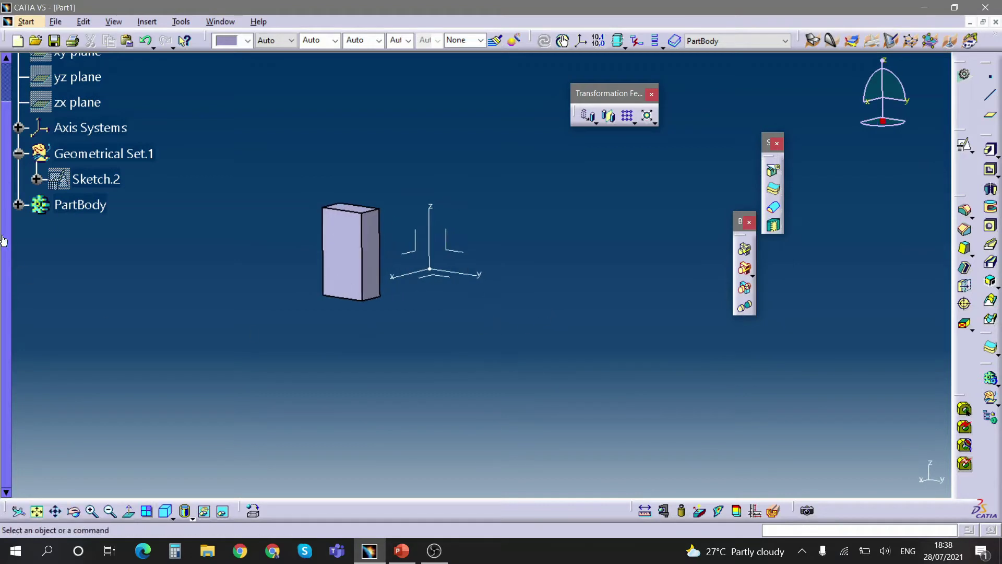
Step: Delete the translation feature from PartBody
click(19, 205)
click(122, 257)
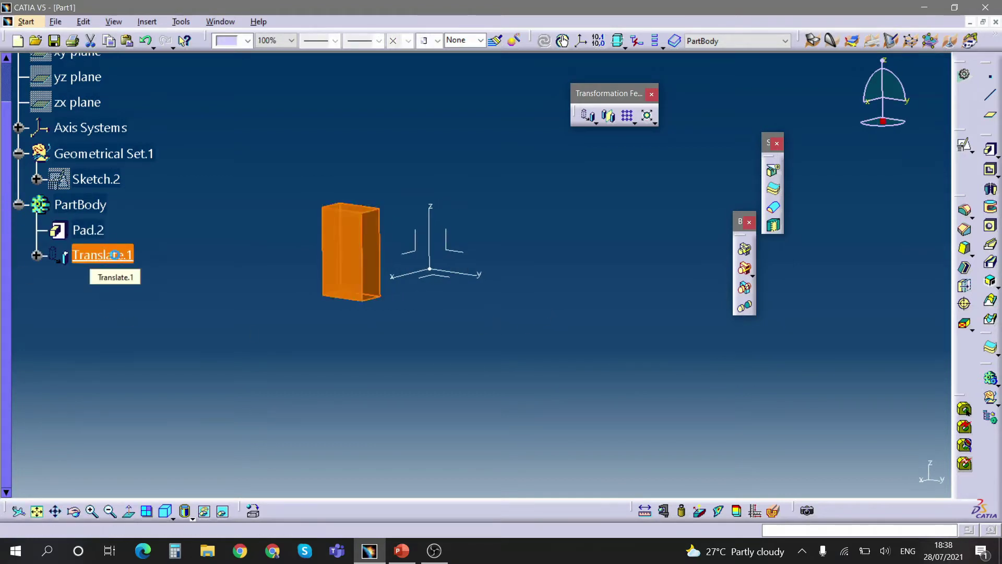
key(Delete)
middle_drag(240, 302, 352, 321)
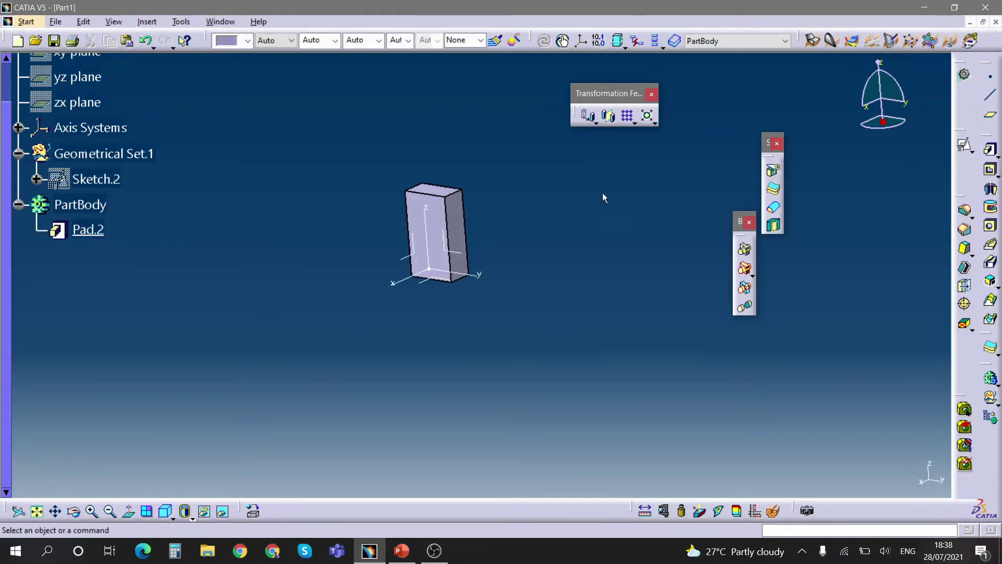
click(589, 114)
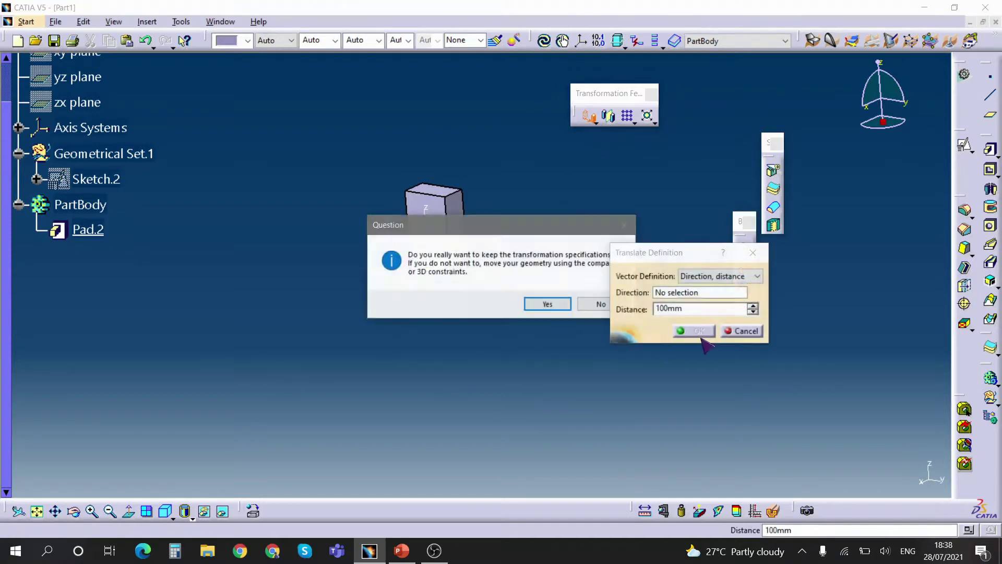
click(550, 305)
click(730, 276)
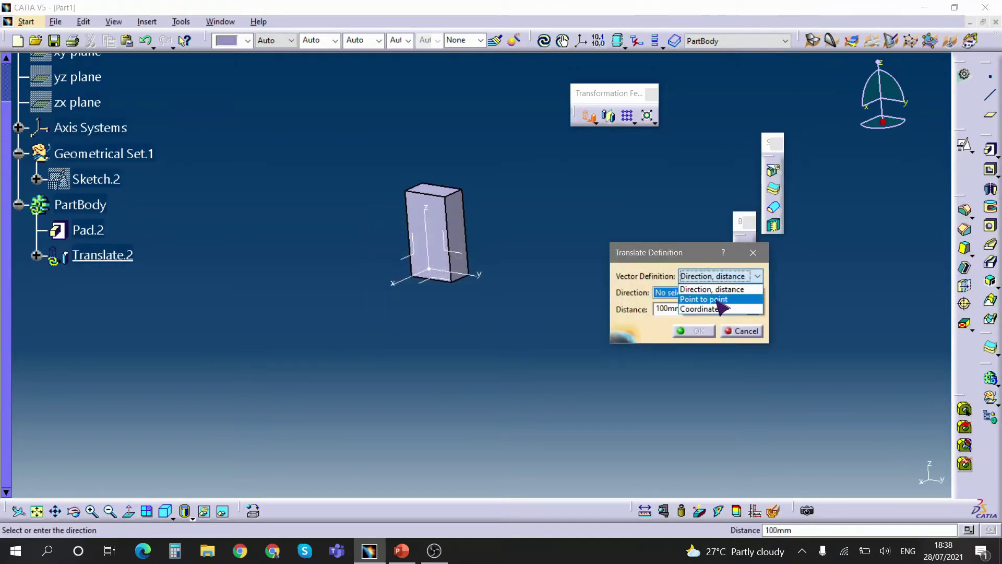
click(717, 289)
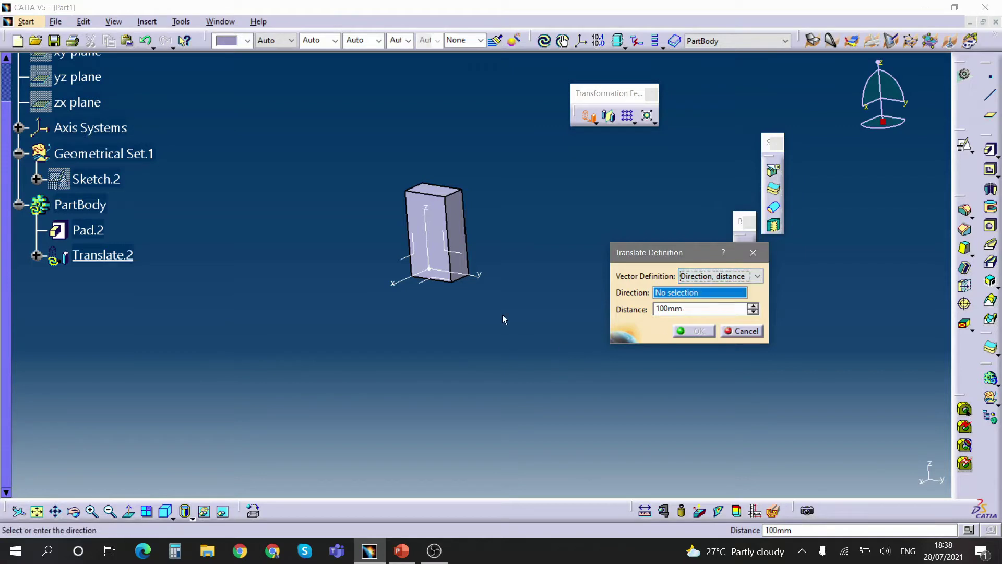
click(526, 337)
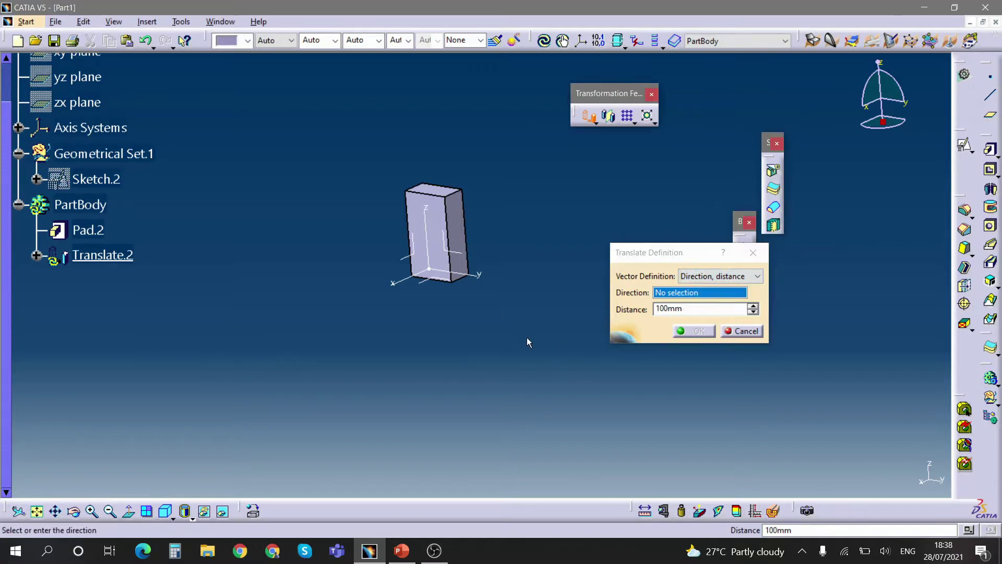
click(743, 331)
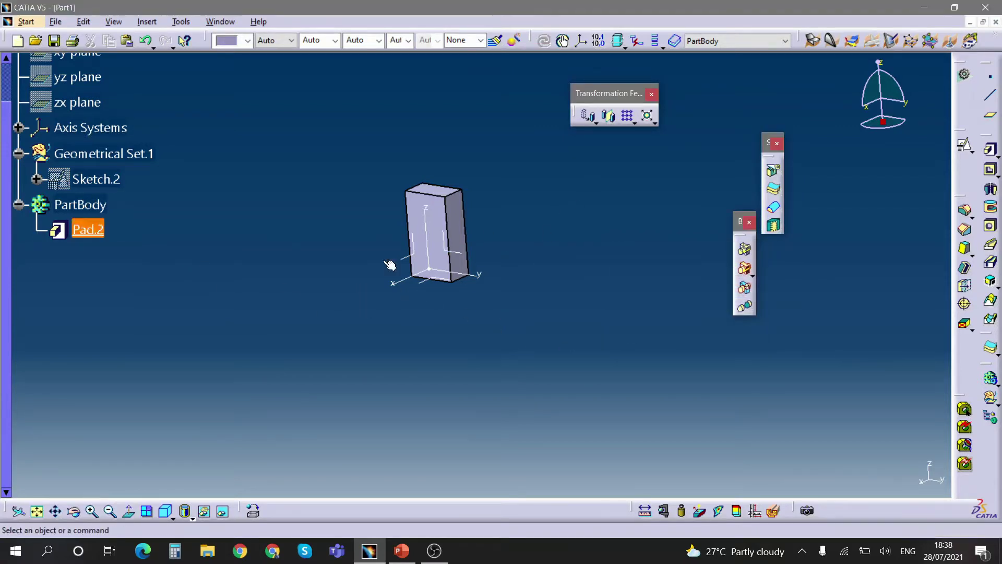
Step: Make Geometrical Set.1 the in-work object and create a positioned sketch on the absolute XY plane with H reversed and the axes swapped
right_click(115, 153)
click(172, 245)
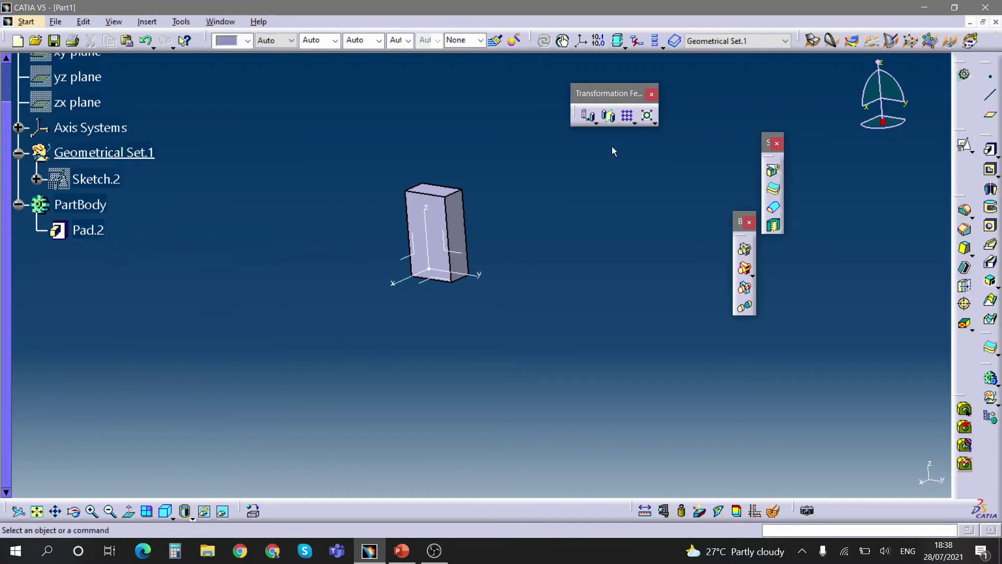
click(965, 146)
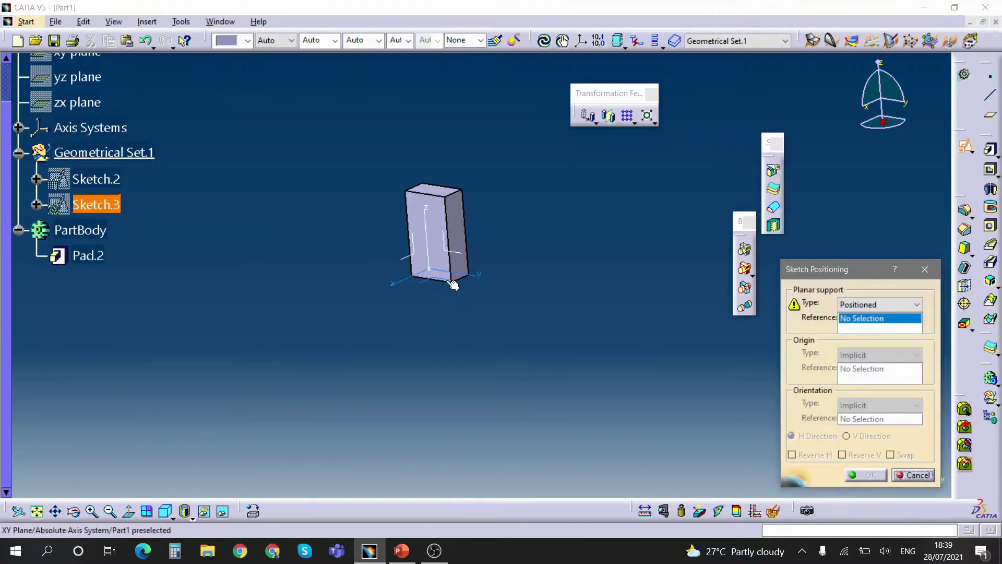
click(808, 457)
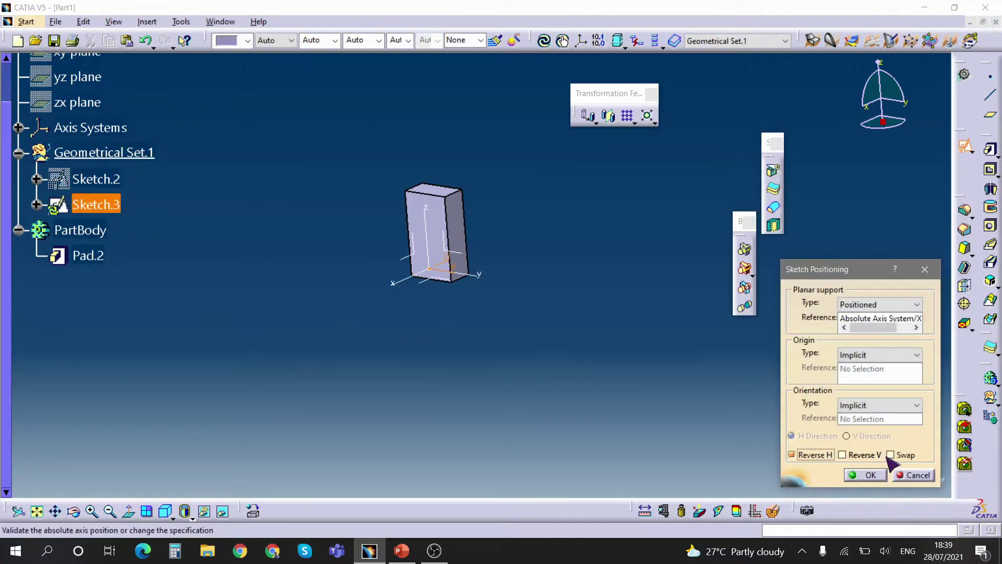
click(866, 475)
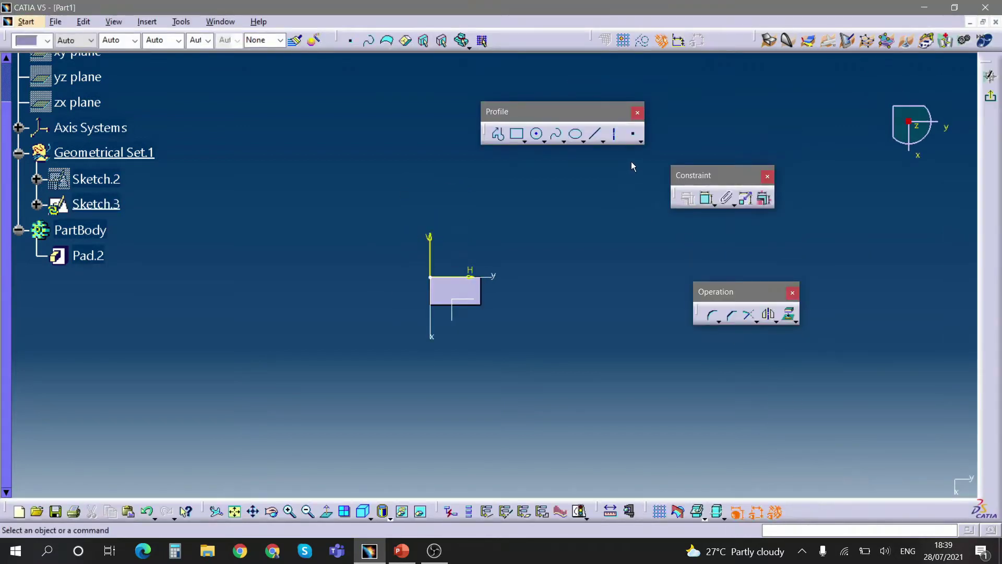
Step: Place a single sketch point diagonally outside the pad's outer corner and exit the sketch
click(632, 133)
click(489, 338)
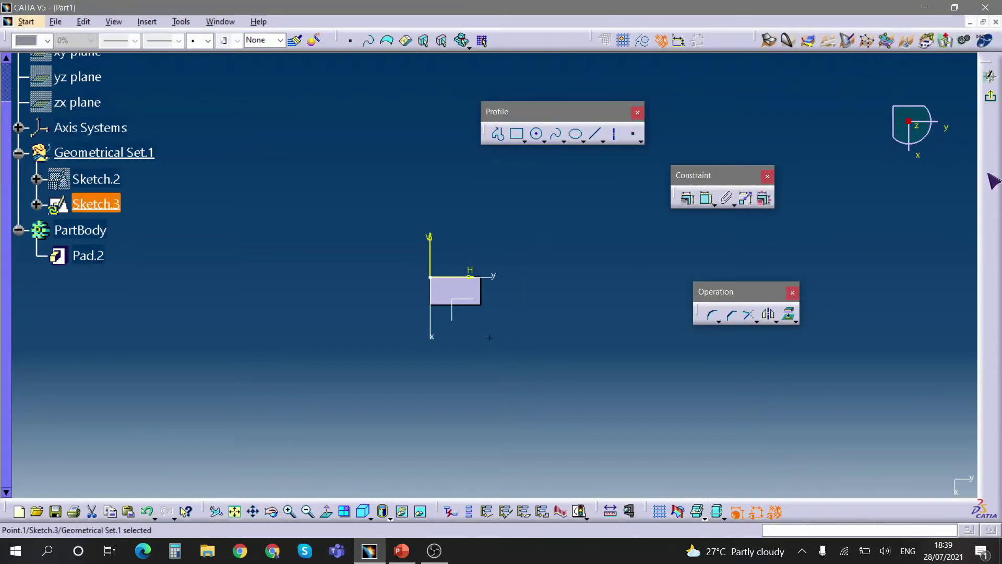
click(991, 97)
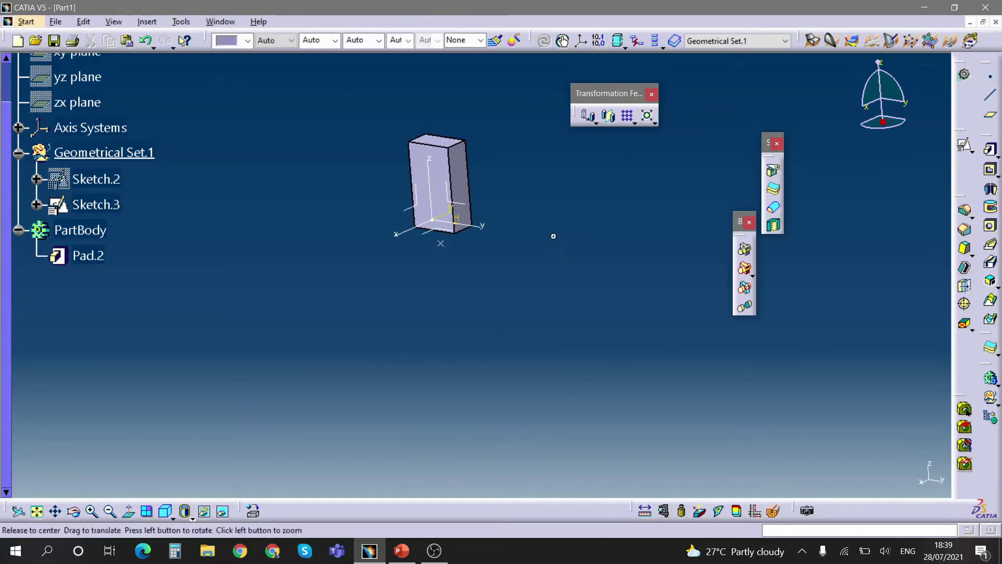
Step: Start a translation of the padded body, keeping the transformation specifications, with Point to point as the vector definition
middle_drag(553, 236, 588, 267)
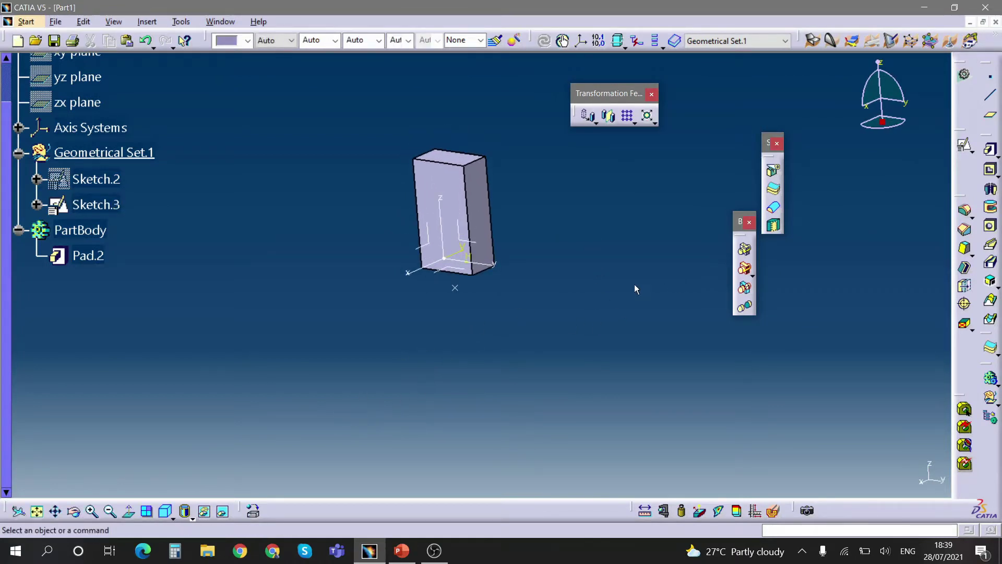
click(588, 115)
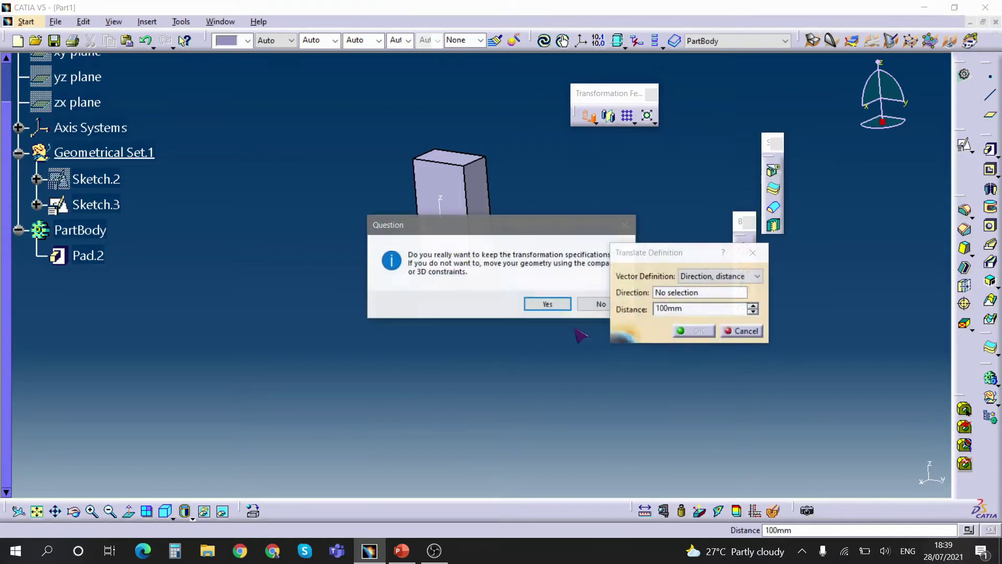
click(559, 304)
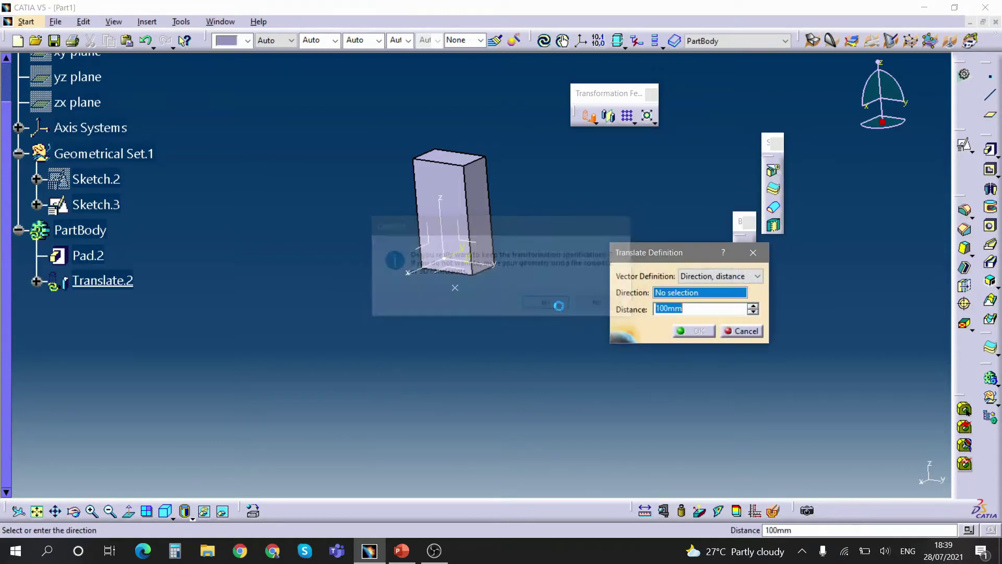
click(728, 276)
click(697, 293)
middle_drag(558, 297, 550, 242)
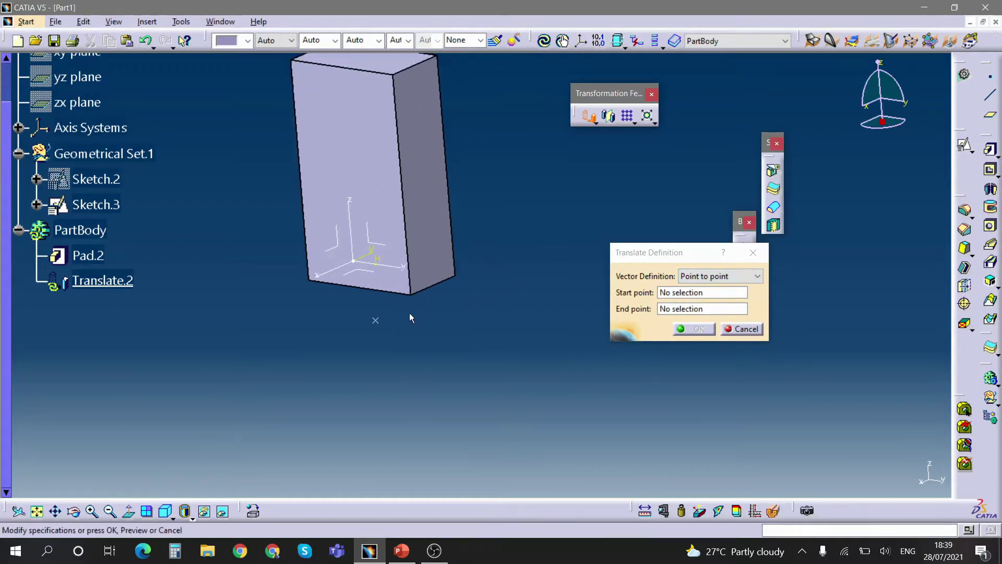
middle_drag(399, 260, 561, 312)
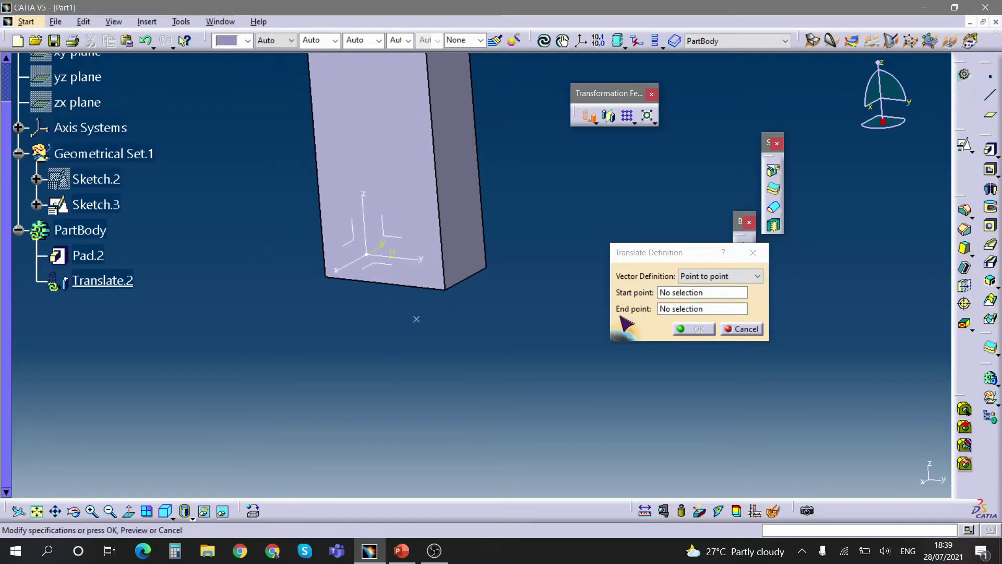
middle_drag(514, 302, 447, 327)
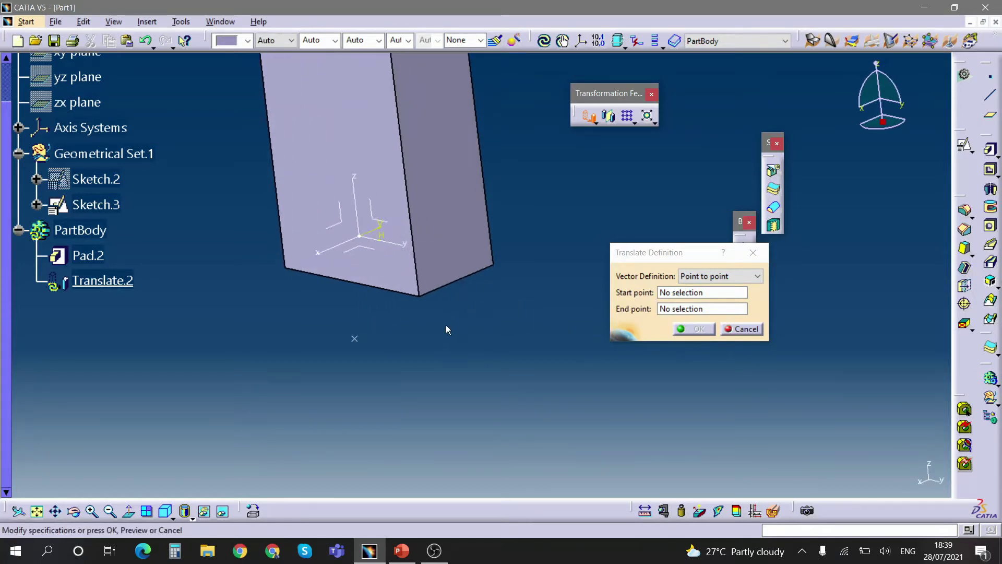
Step: Translate the block from its outer bottom corner vertex to the point in Sketch.3
click(684, 294)
click(425, 299)
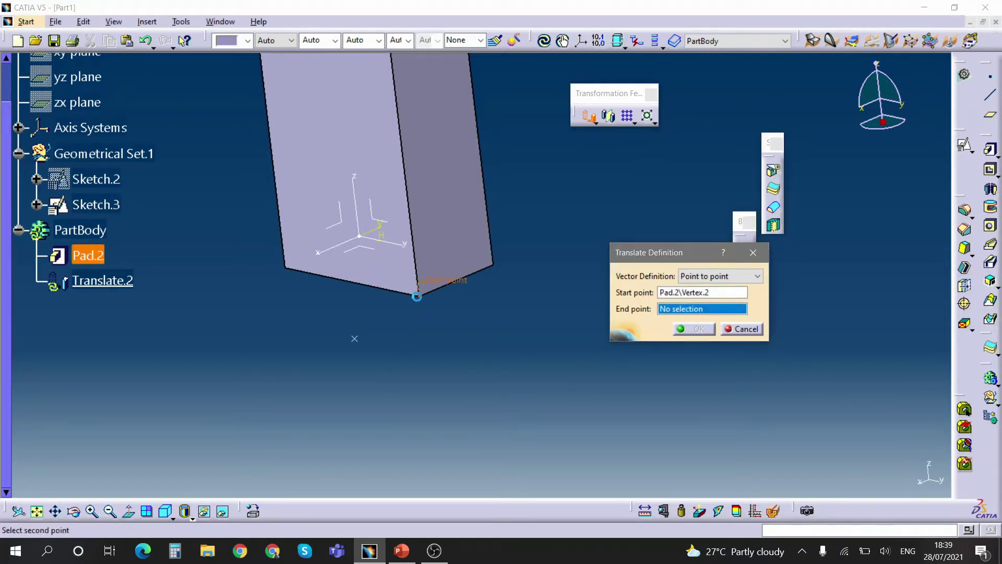
middle_drag(424, 298, 489, 358)
click(387, 339)
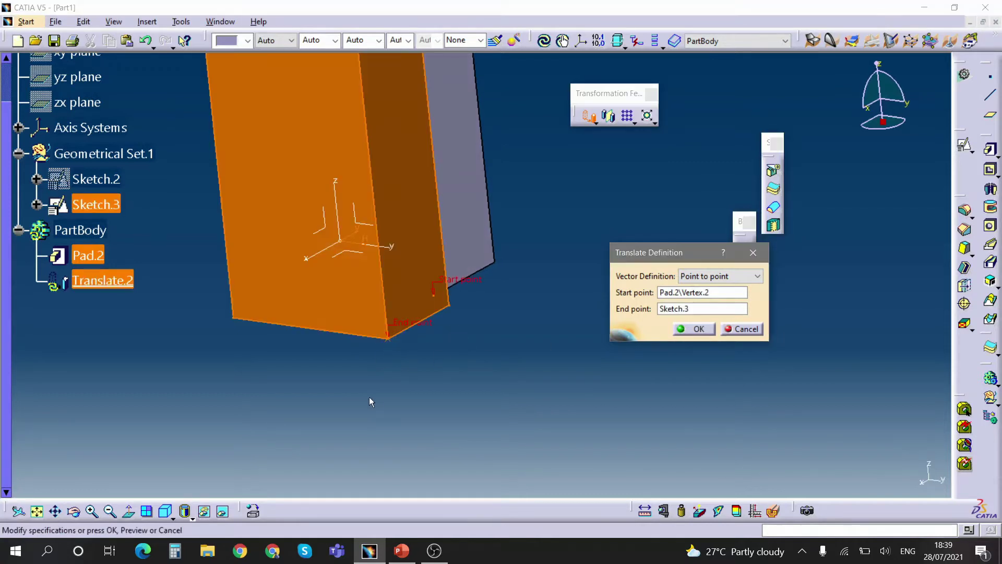
mouse_move(369, 397)
middle_down()
mouse_move(430, 416)
mouse_move(481, 361)
mouse_move(482, 387)
middle_up()
click(694, 328)
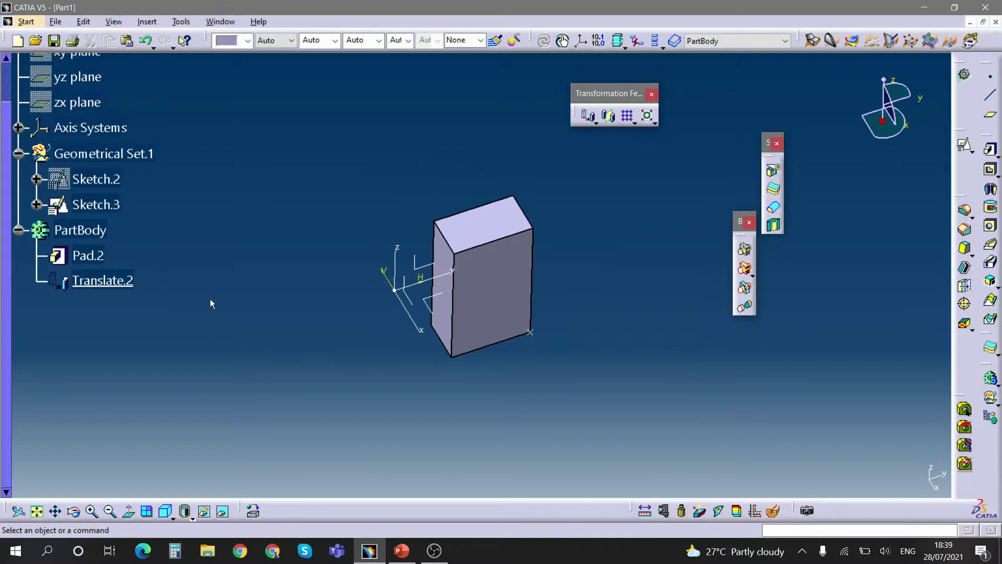
Step: Edit Sketch.3 to move its point farther away from the origin and exit the sketch
double_click(114, 213)
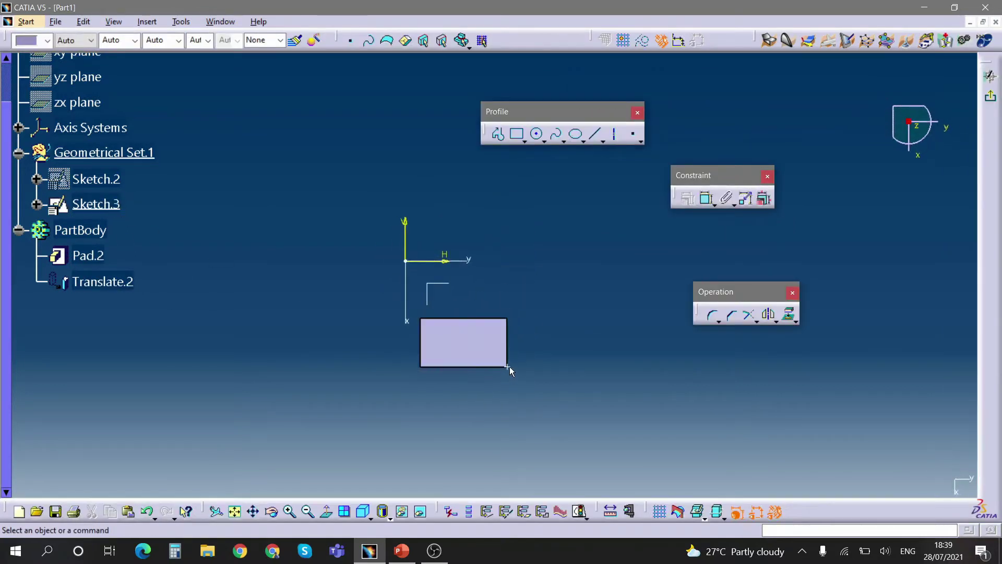
click(989, 99)
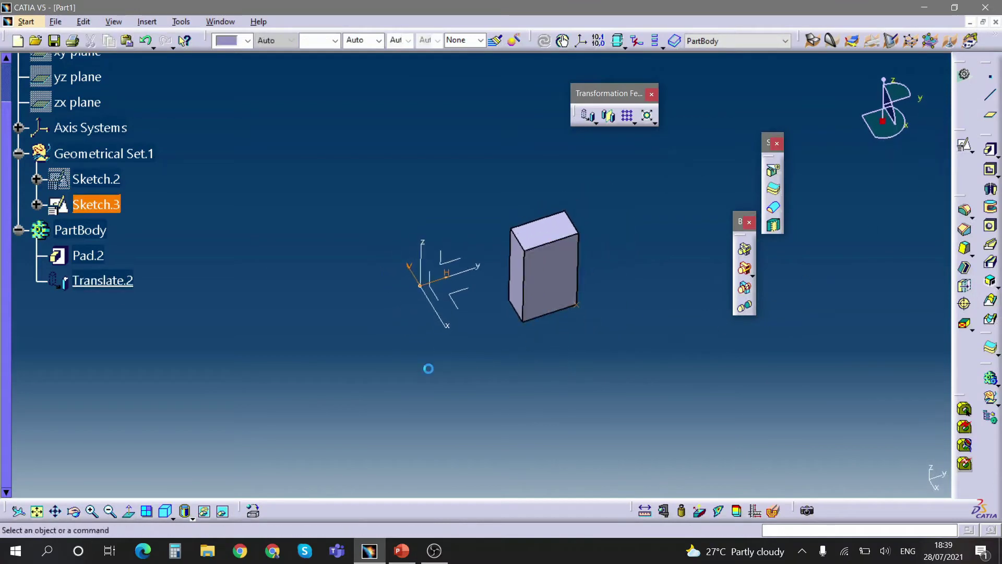
middle_drag(428, 368, 418, 329)
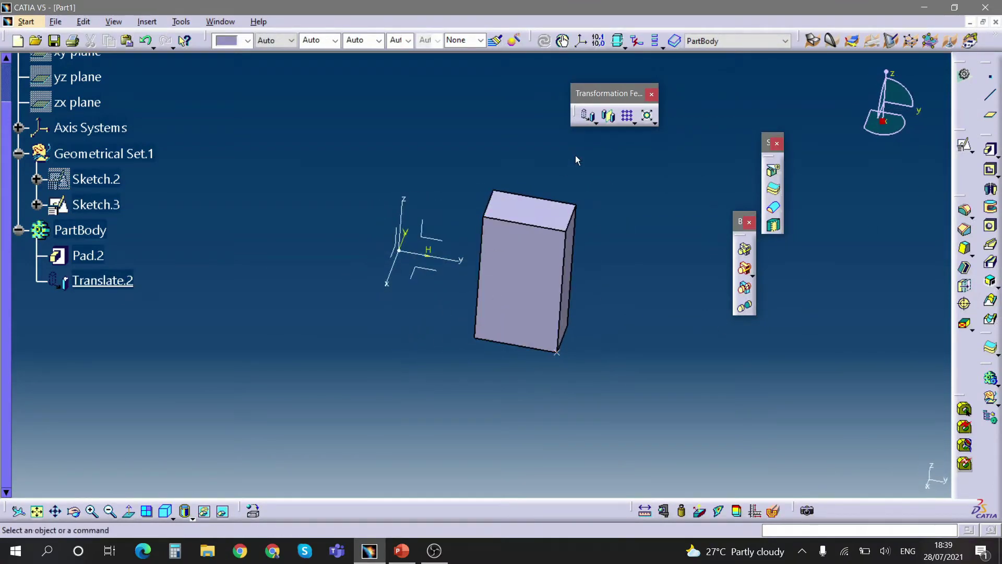
Step: Delete the point-to-point translation from PartBody and Sketch.3 from Geometrical Set.1
click(129, 281)
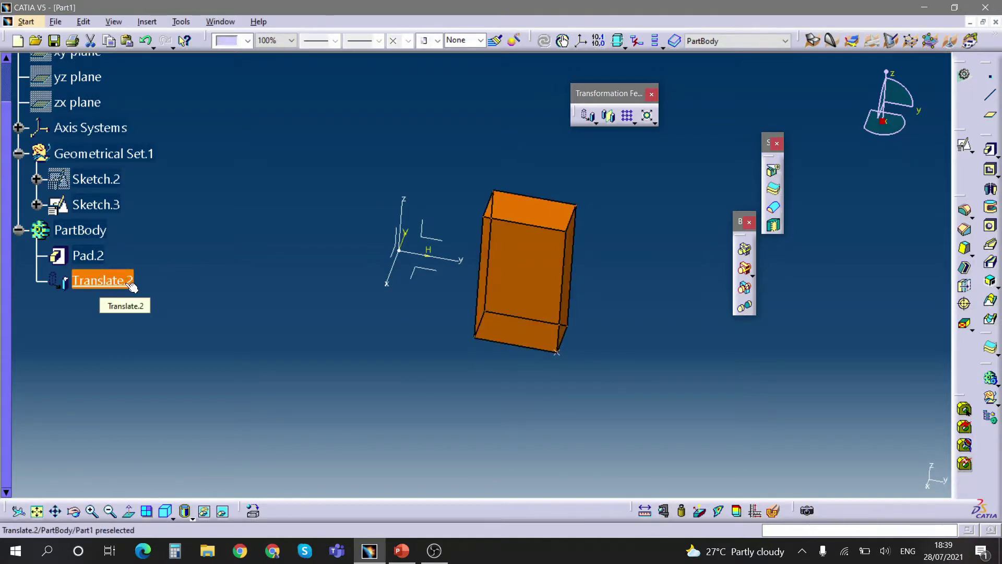
key(Delete)
key(Return)
click(96, 204)
key(Delete)
key(Return)
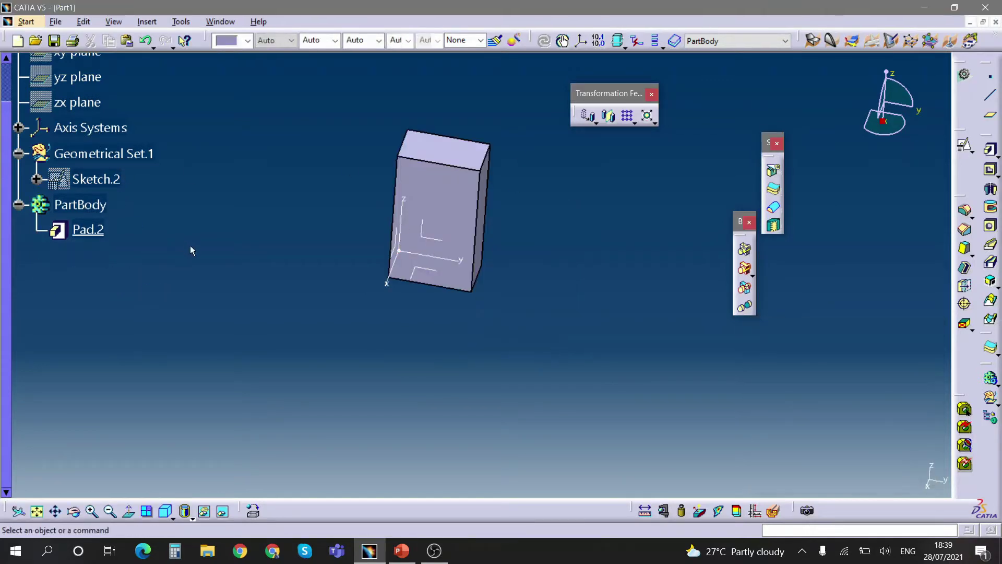
Step: Start a new translation of the block, keeping the transformation specifications, with Coordinates as the vector definition
click(594, 119)
click(80, 204)
click(214, 280)
click(590, 116)
click(592, 135)
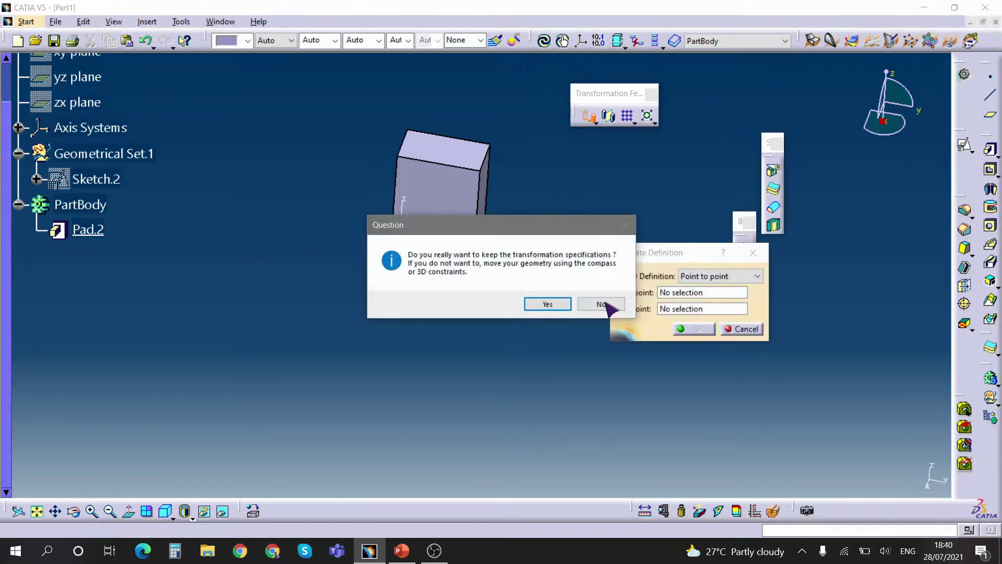
click(558, 306)
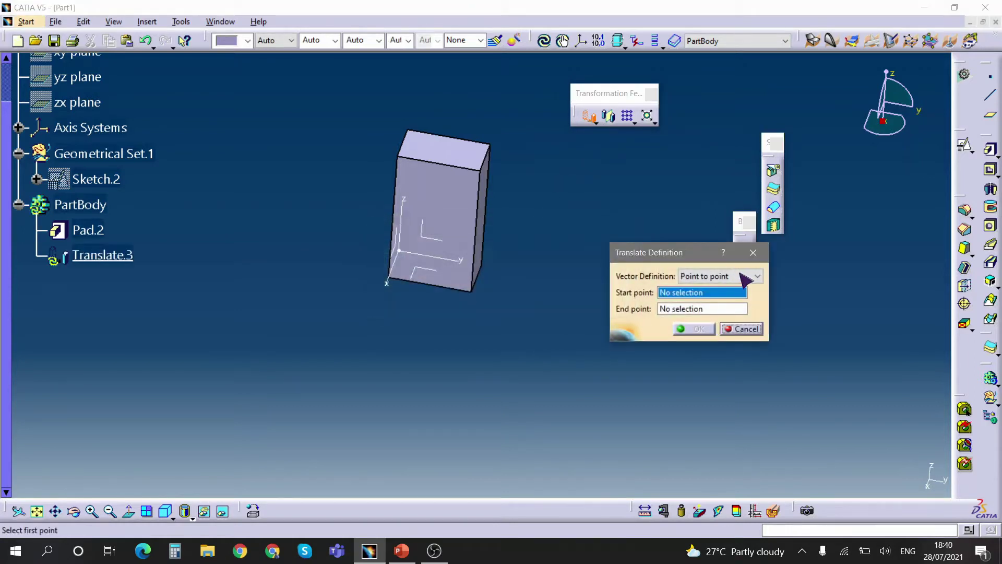
click(752, 275)
click(724, 313)
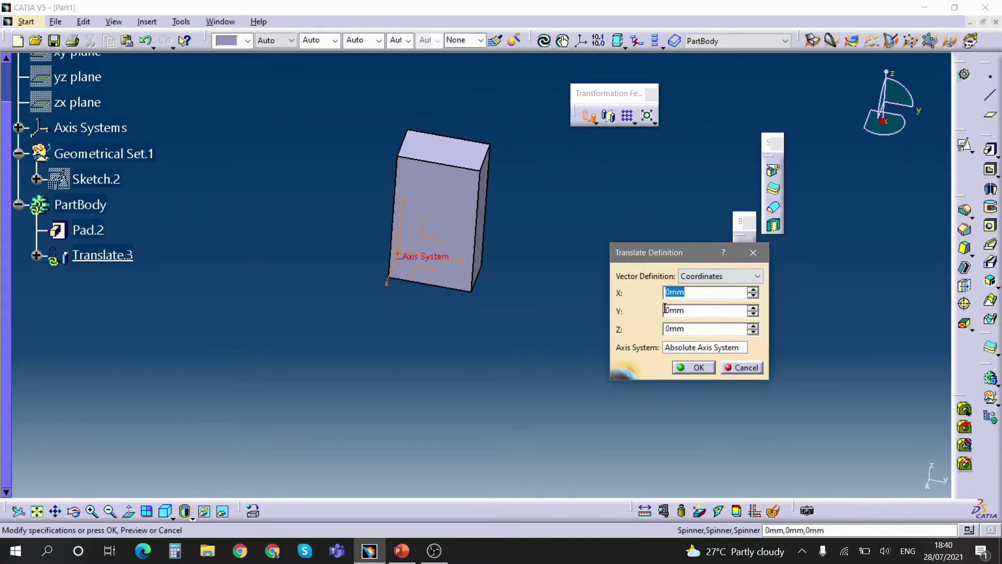
Step: Translate the block by X 10 mm, Y 20 mm and a positive Z offset in the Absolute Axis System
middle_drag(546, 300, 505, 298)
drag(689, 296, 548, 292)
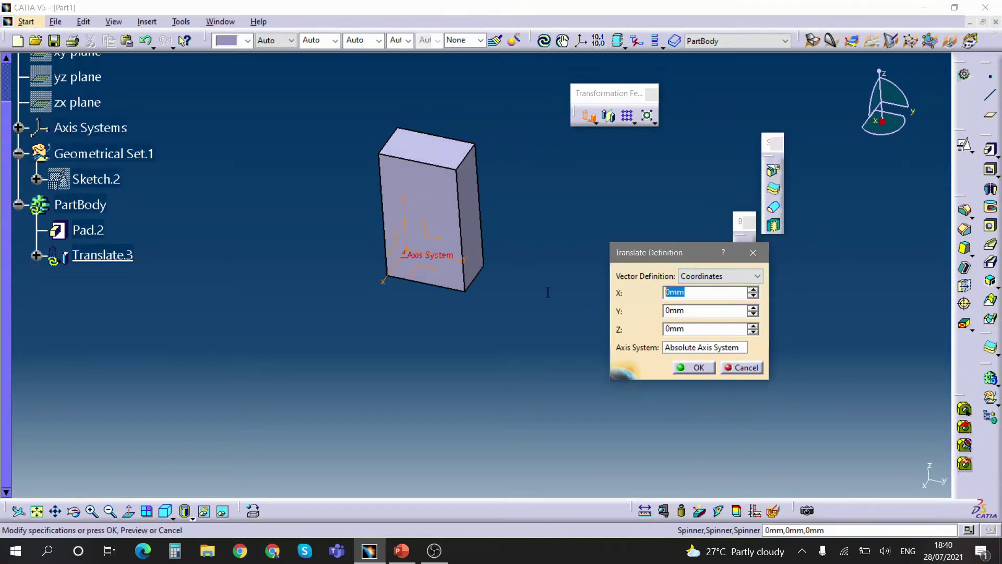
text(10mm,)
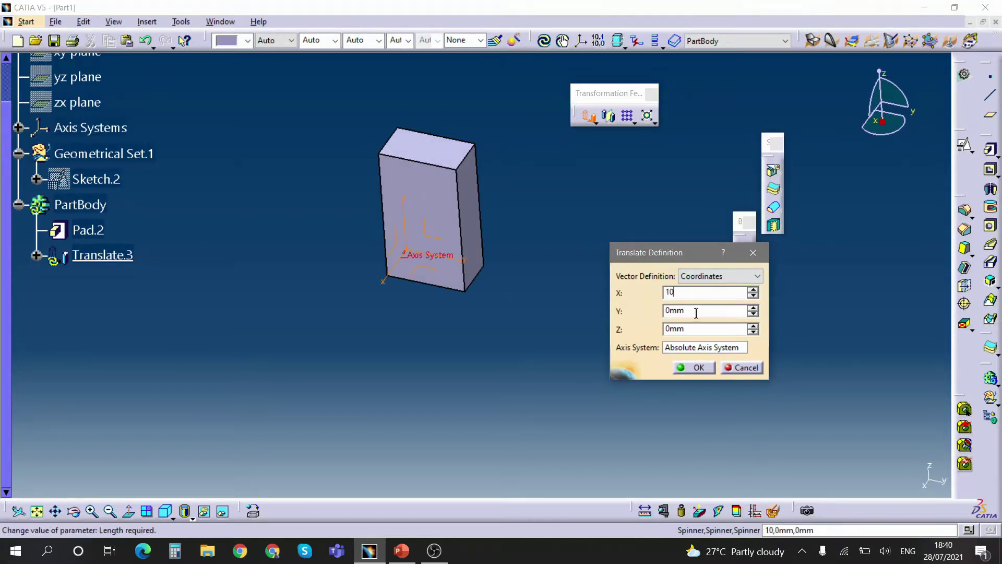
text(20)
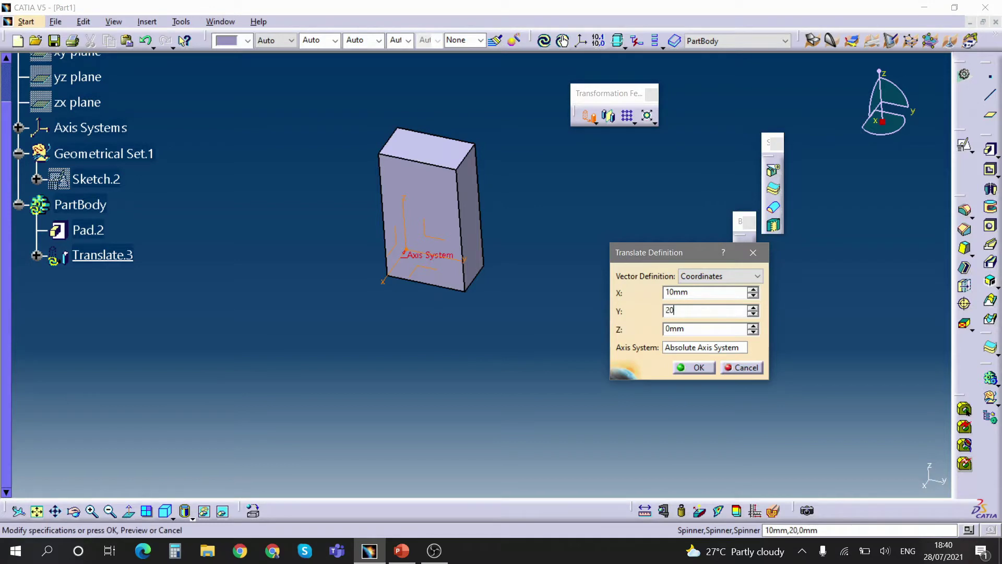
key(Tab)
text(3)
key(Return)
middle_drag(445, 282, 305, 307)
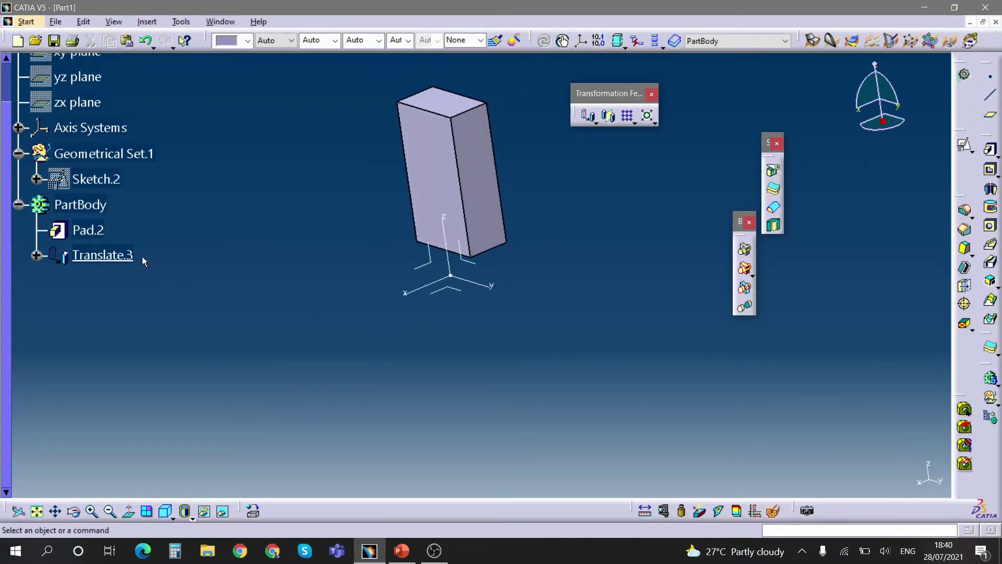
Step: Delete the coordinate-based translation feature from PartBody
click(104, 255)
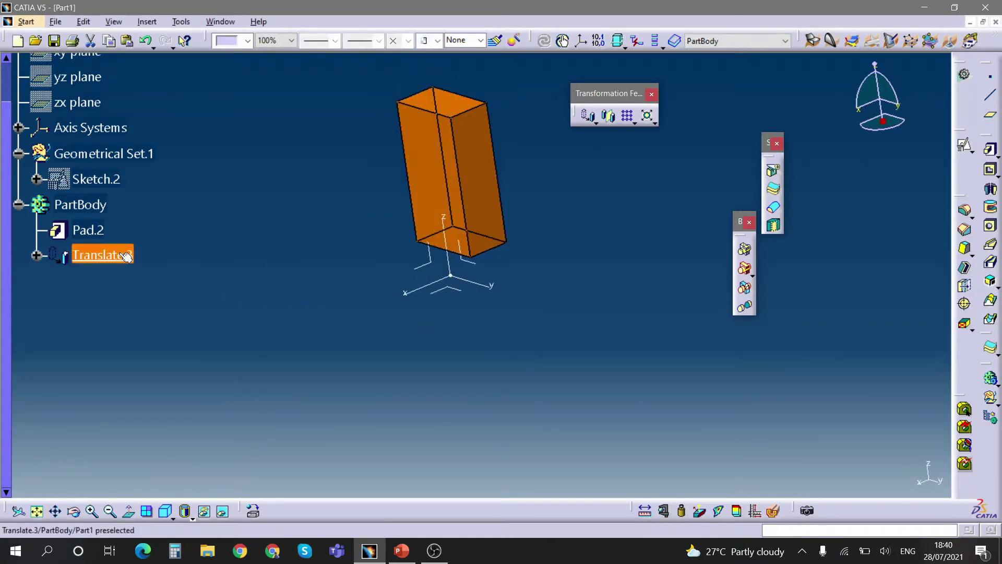
key(Delete)
click(596, 122)
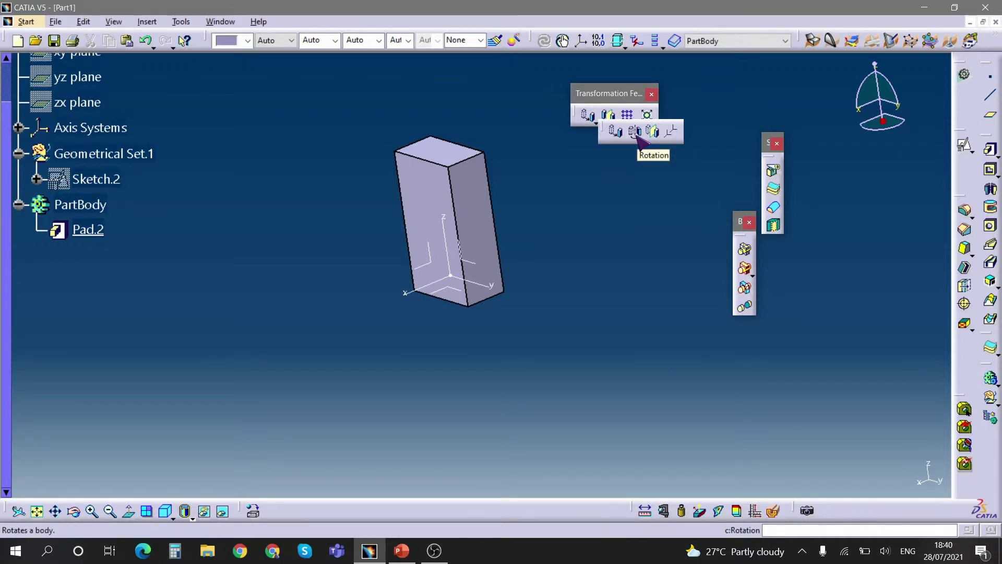
middle_drag(220, 261, 347, 314)
middle_drag(369, 369, 425, 359)
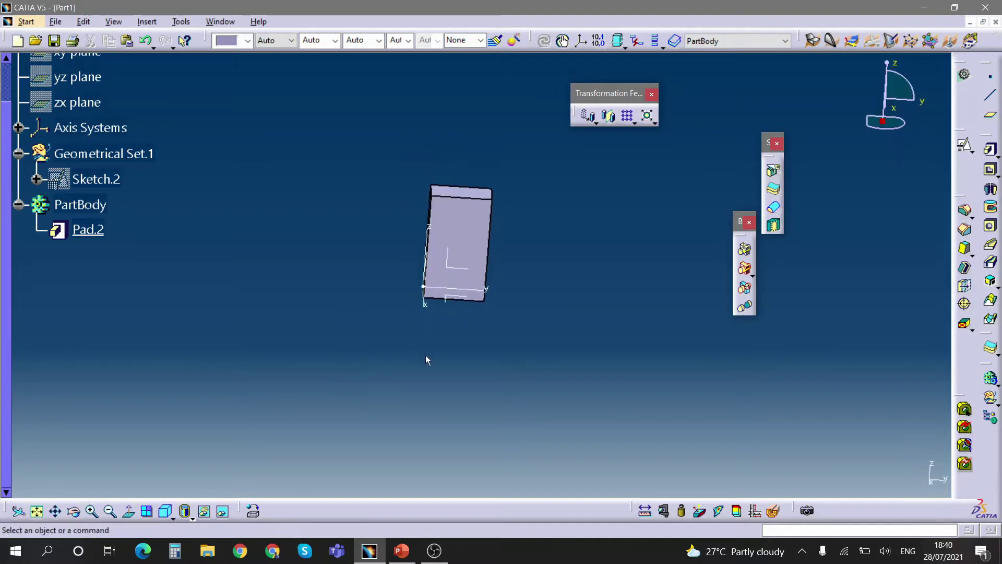
Step: Make PartBody the in-work object and start a translation of it, keeping the transformation specifications
right_click(88, 207)
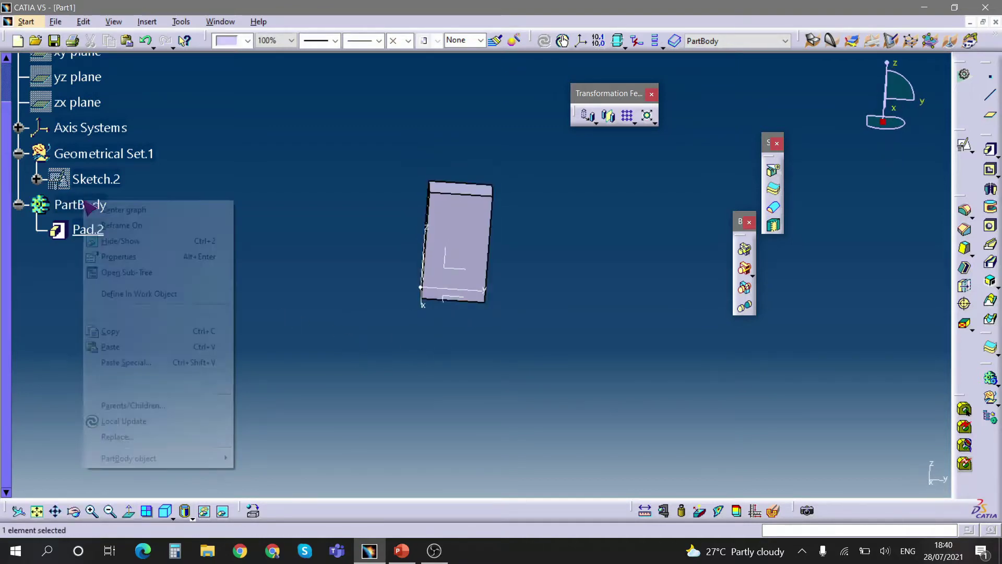
click(139, 294)
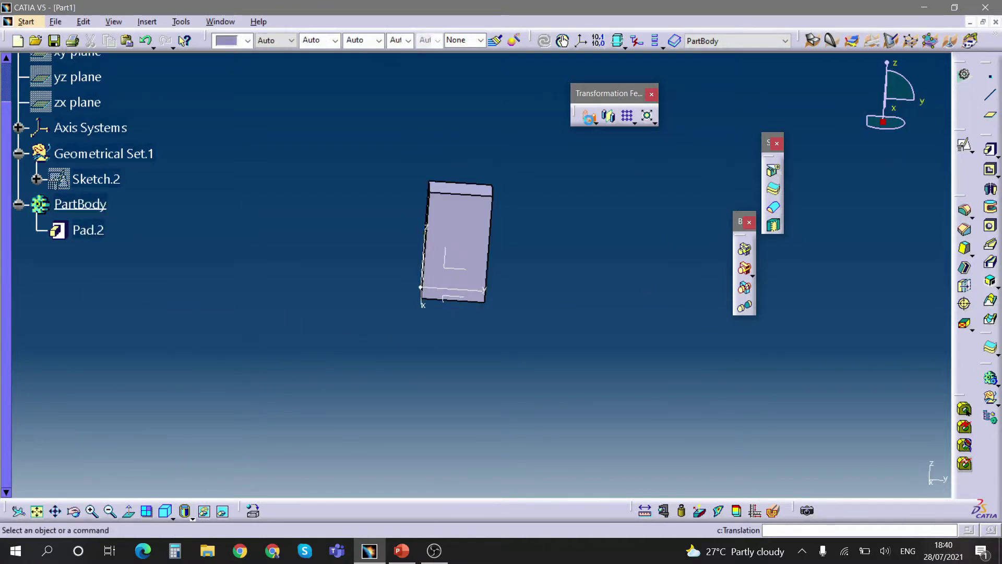
click(542, 303)
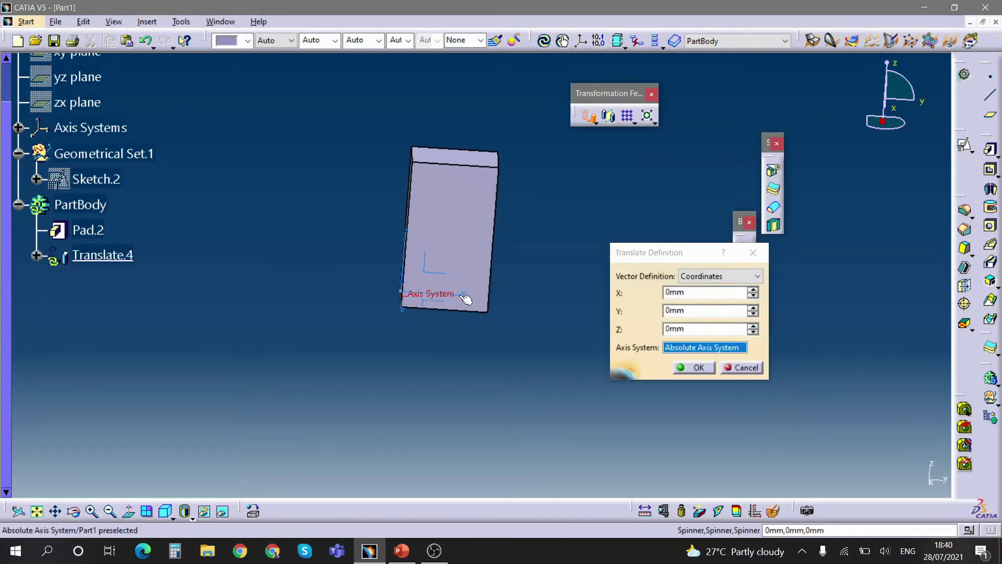
middle_drag(463, 300, 460, 320)
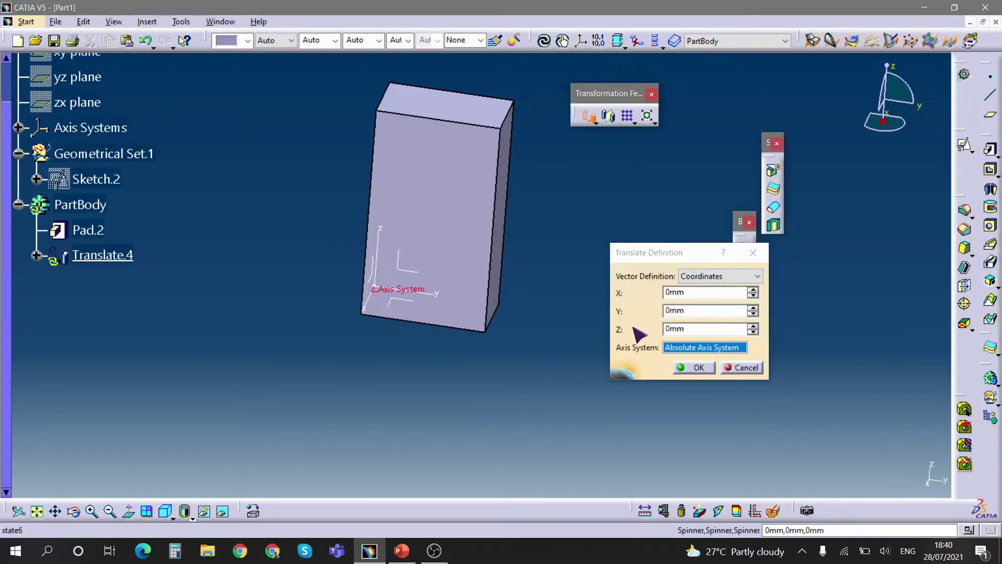
Step: Translate the block 100 mm along the absolute Y axis using the Direction, distance vector definition
click(757, 275)
click(700, 287)
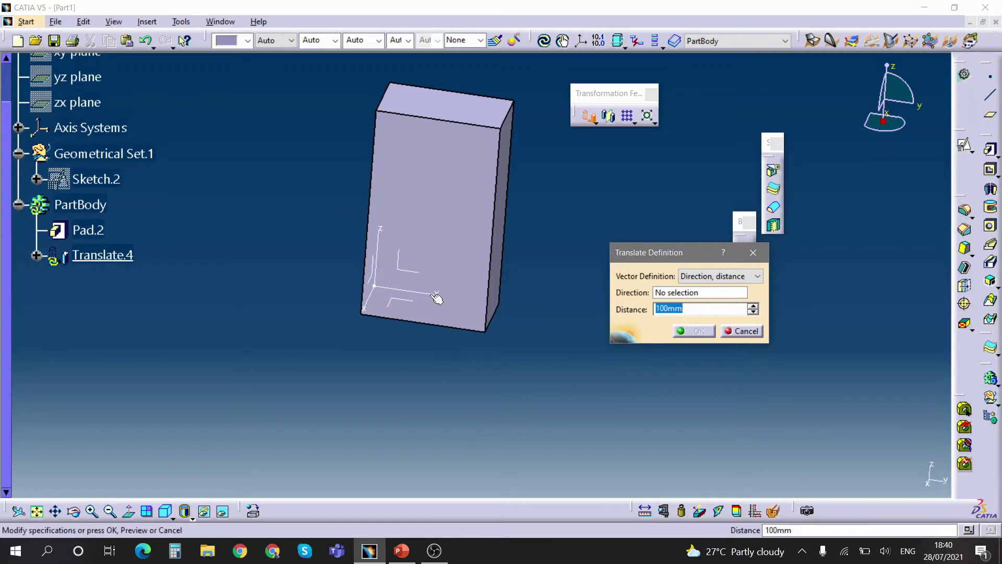
click(716, 293)
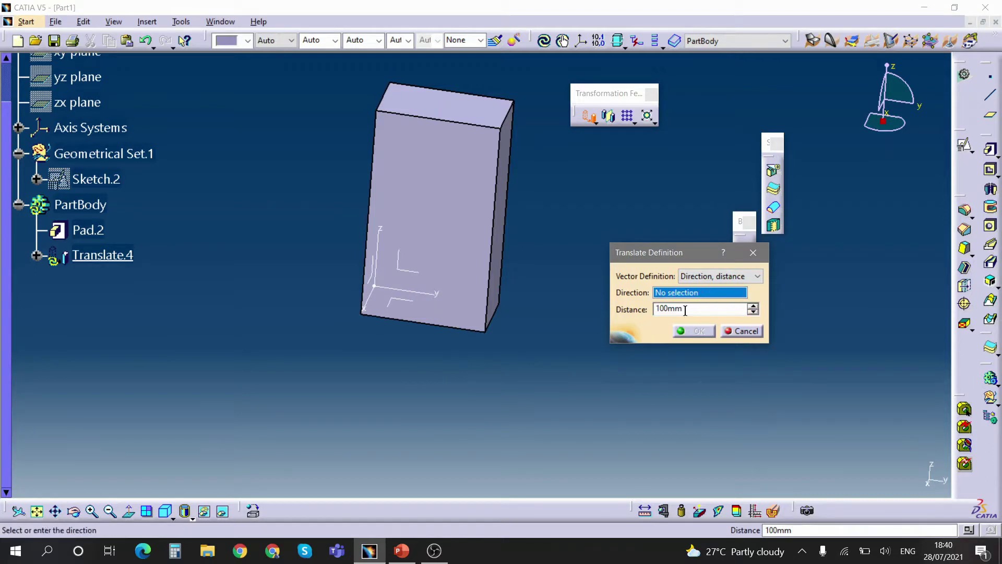
click(443, 296)
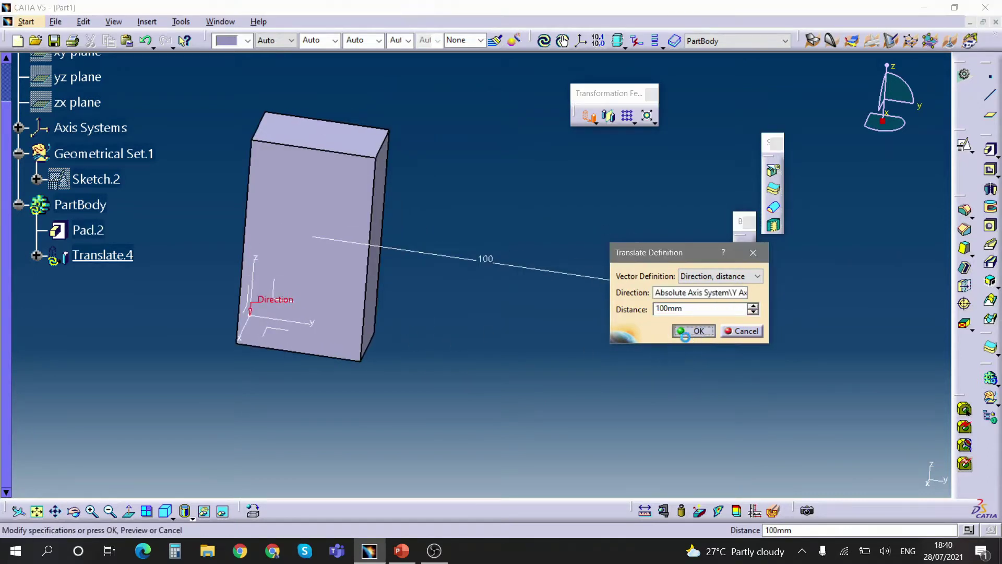
click(694, 331)
middle_drag(454, 355, 416, 358)
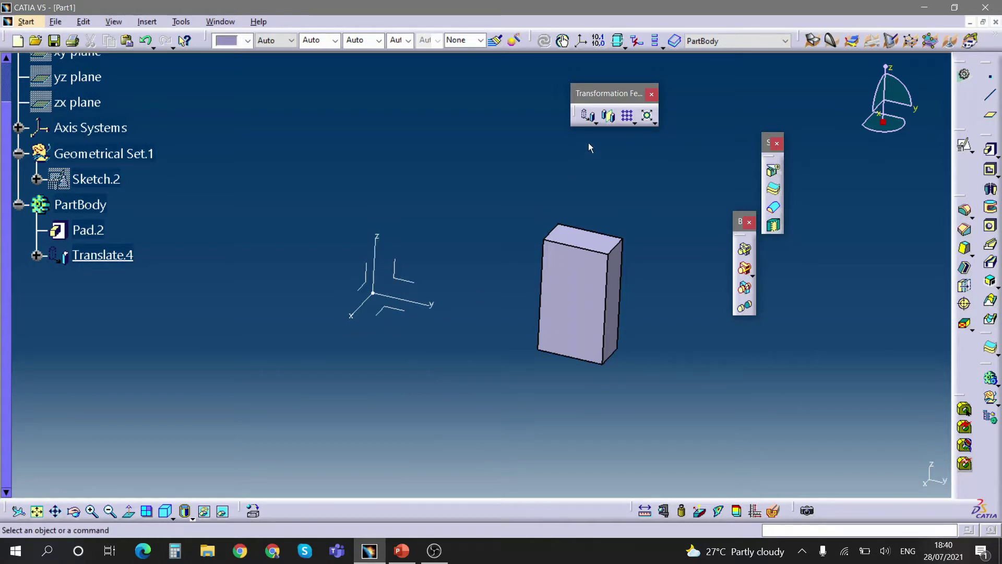
Step: Rotate the block 100 degrees about the Y axis of the Absolute Axis System using the Axis-Angle definition mode
click(595, 120)
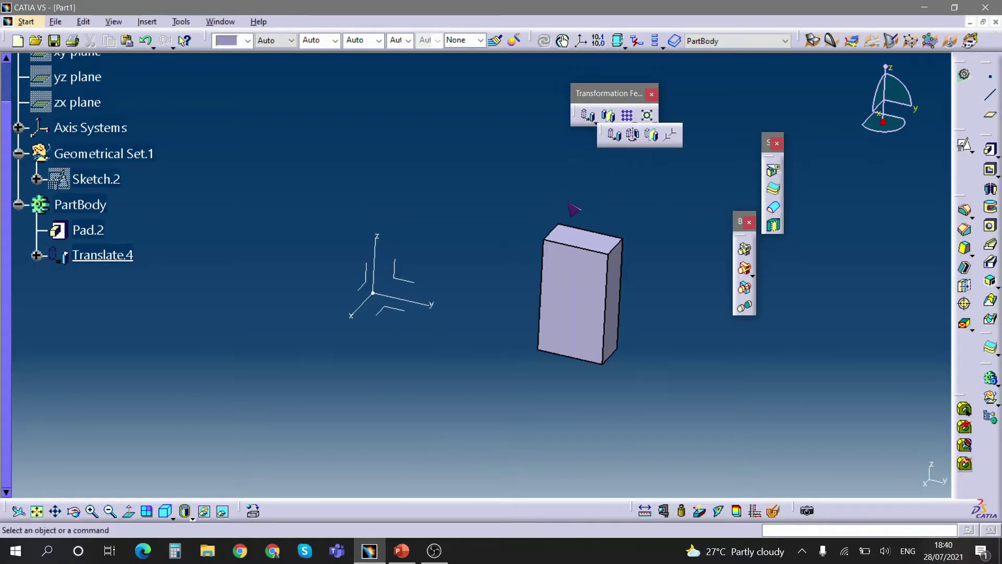
click(632, 134)
click(559, 303)
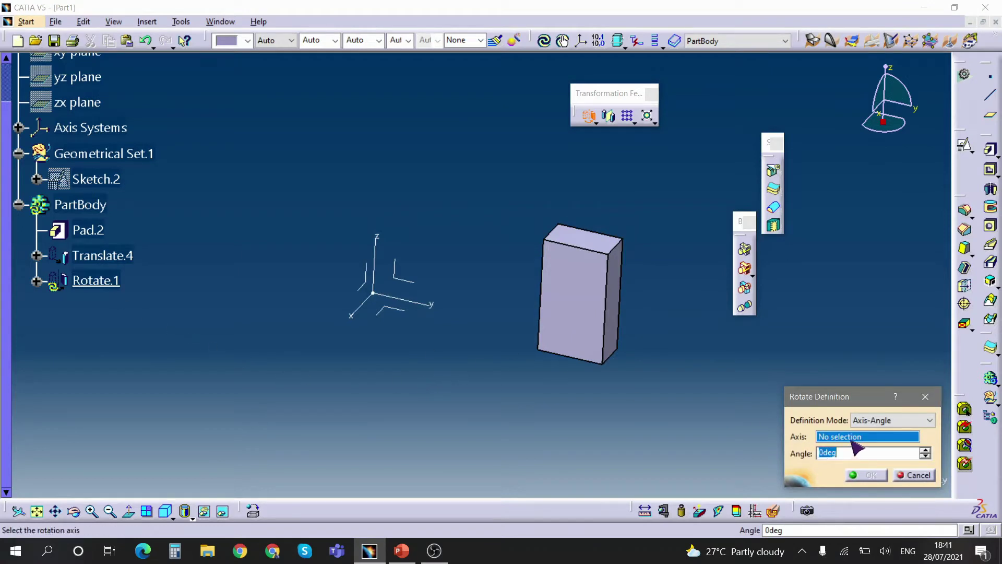
click(433, 307)
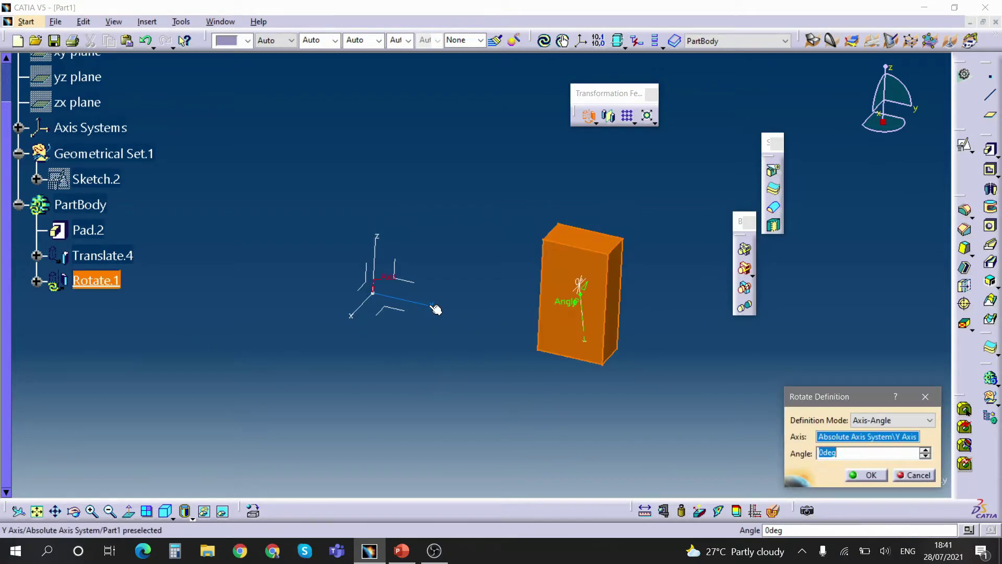
middle_drag(593, 320, 503, 246)
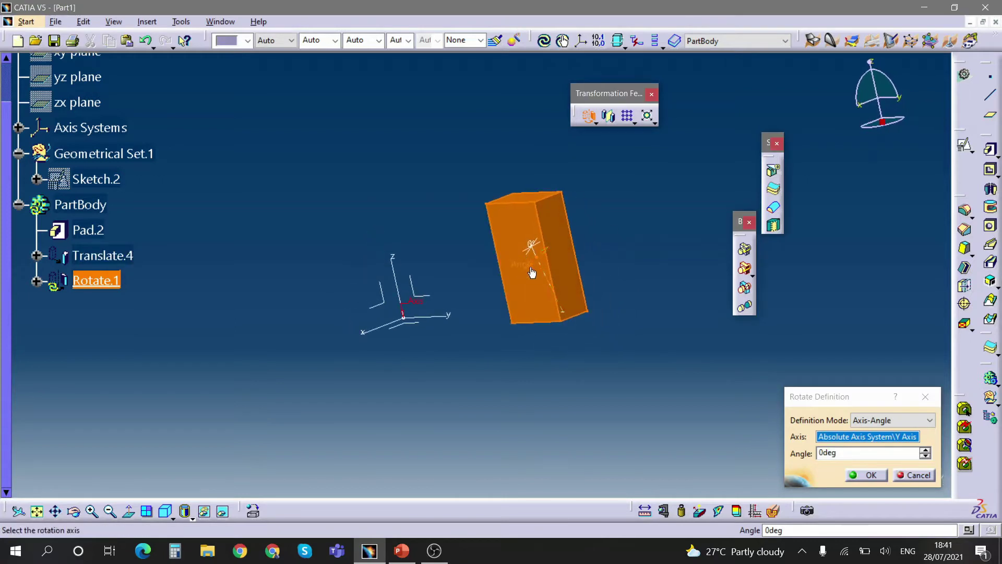
drag(531, 273, 526, 372)
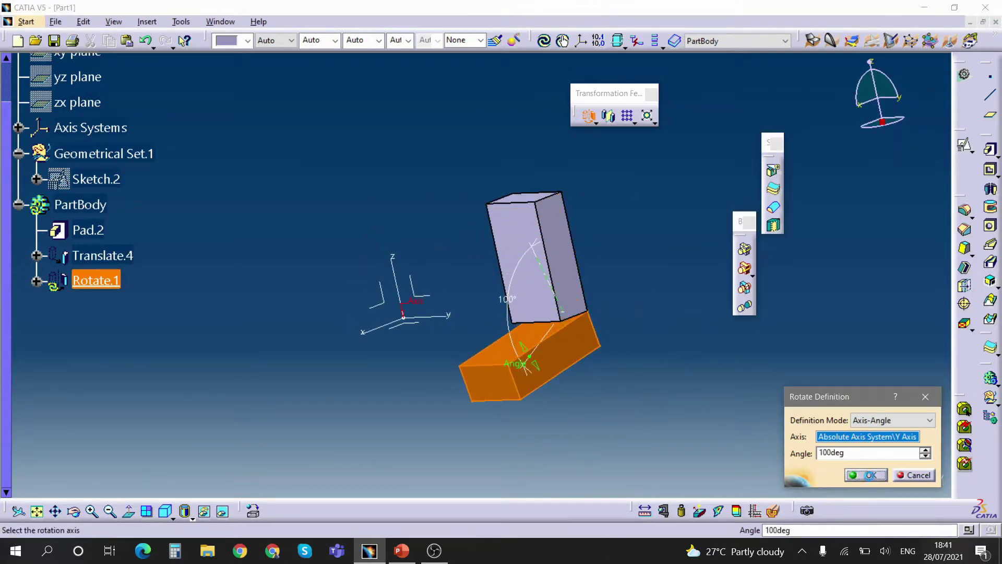
click(866, 475)
middle_drag(608, 283, 626, 318)
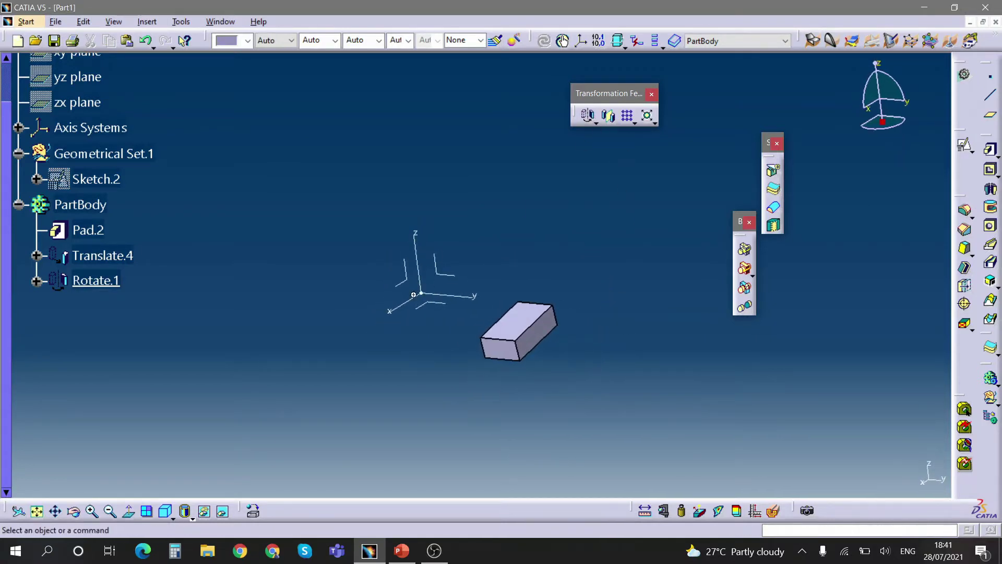
middle_drag(488, 292, 510, 293)
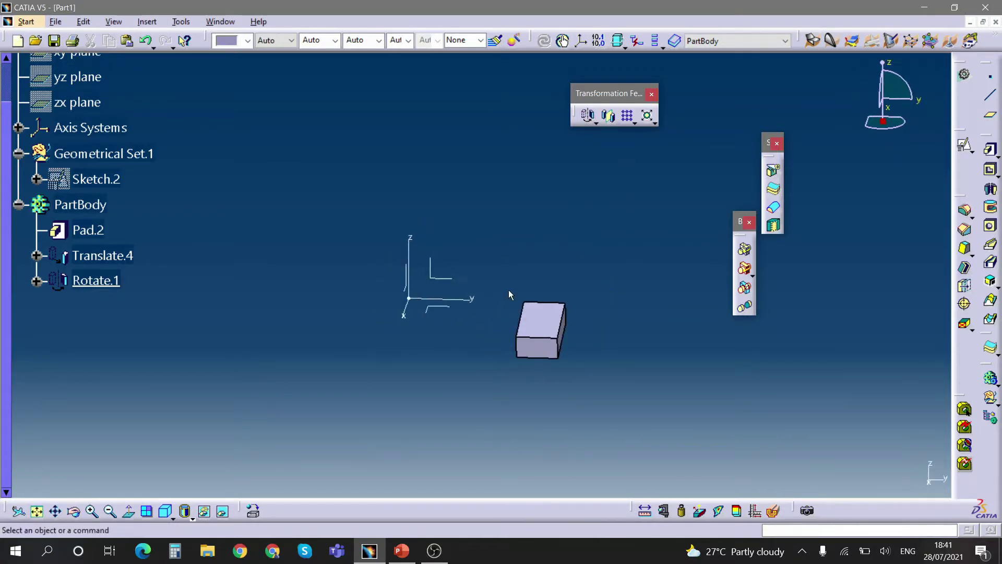
Step: Make PartBody the in-work object and apply Symmetry to the block about the zx plane of the Absolute Axis System
click(597, 123)
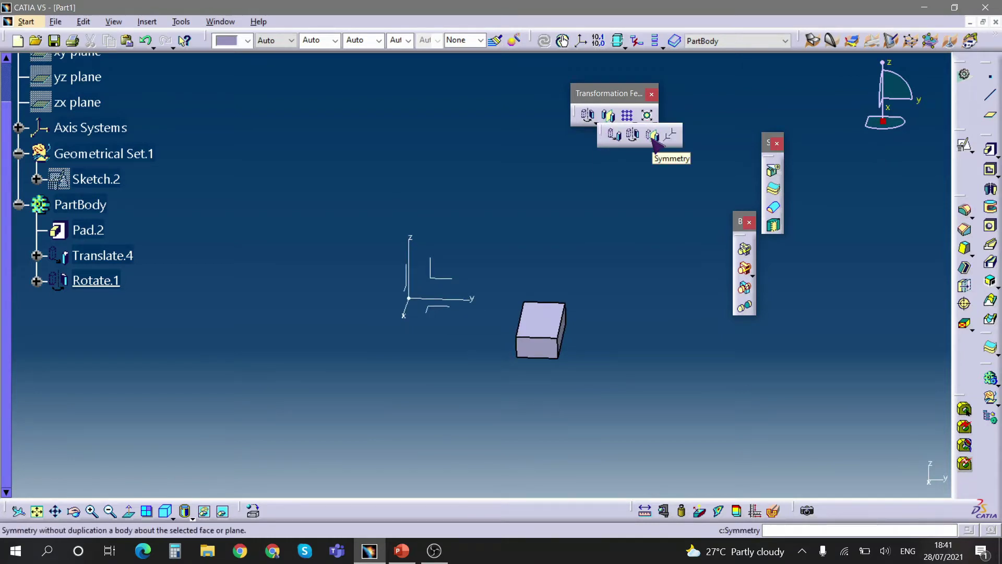
click(565, 255)
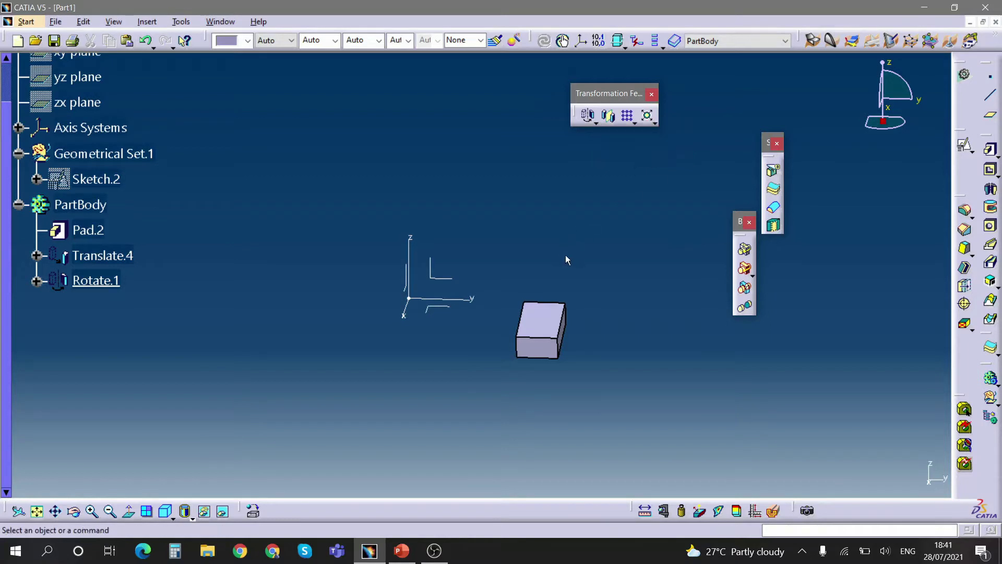
middle_drag(565, 255, 487, 342)
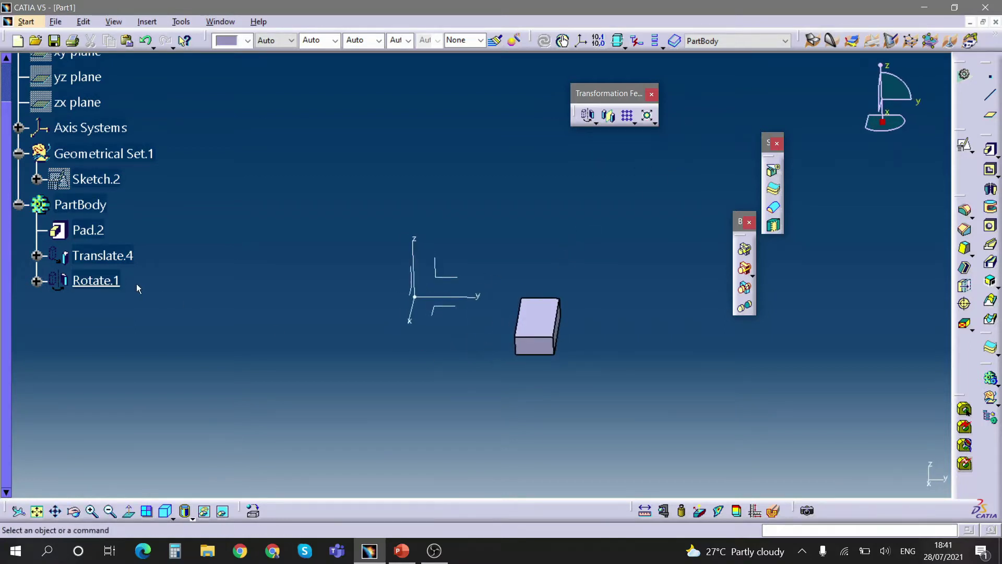
right_click(79, 205)
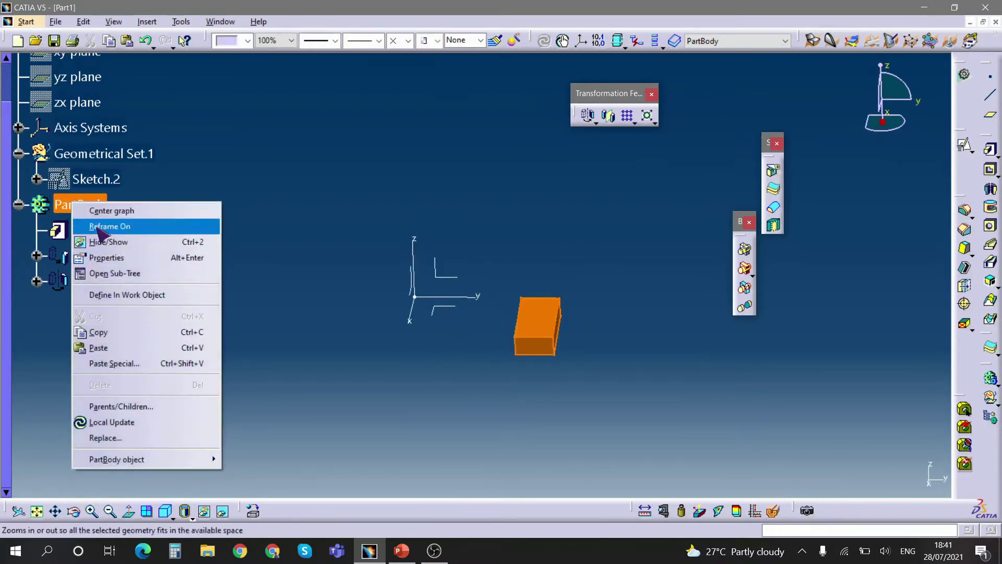
click(89, 292)
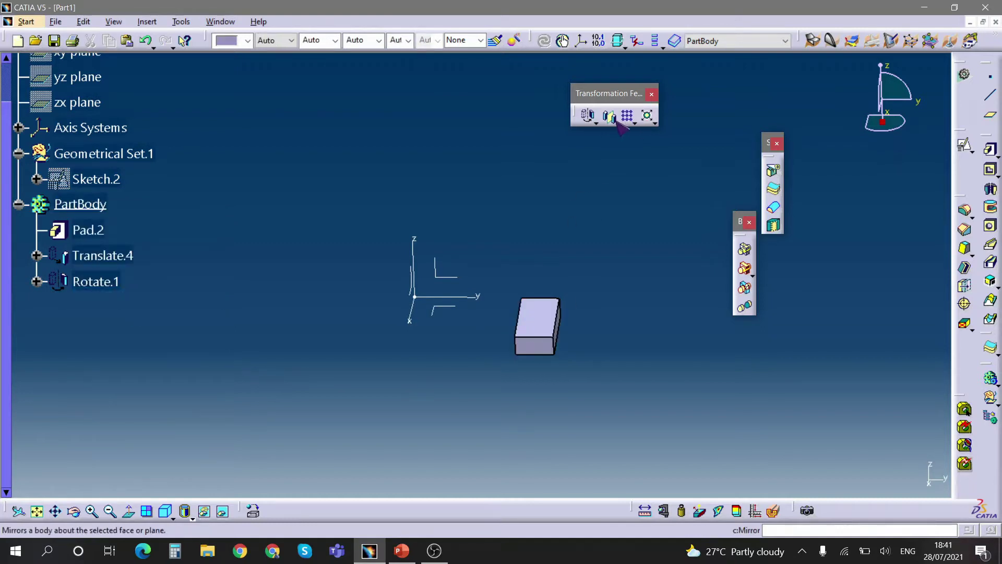
click(596, 123)
click(652, 137)
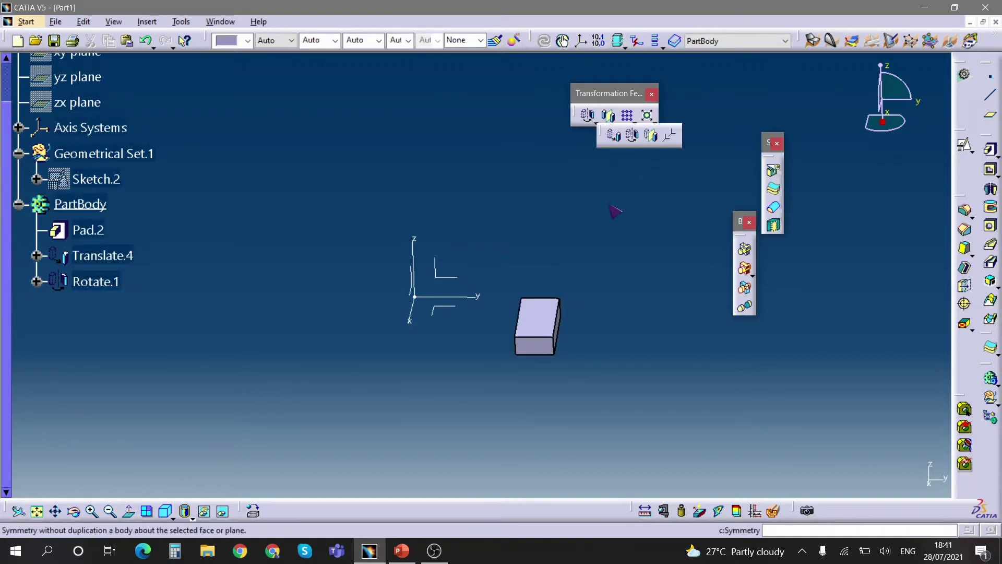
click(548, 304)
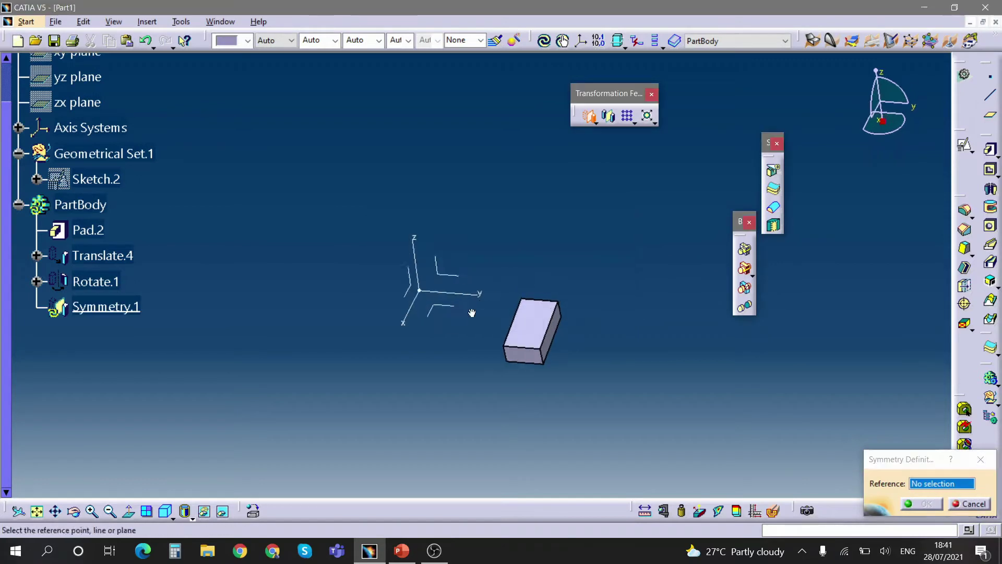
click(389, 299)
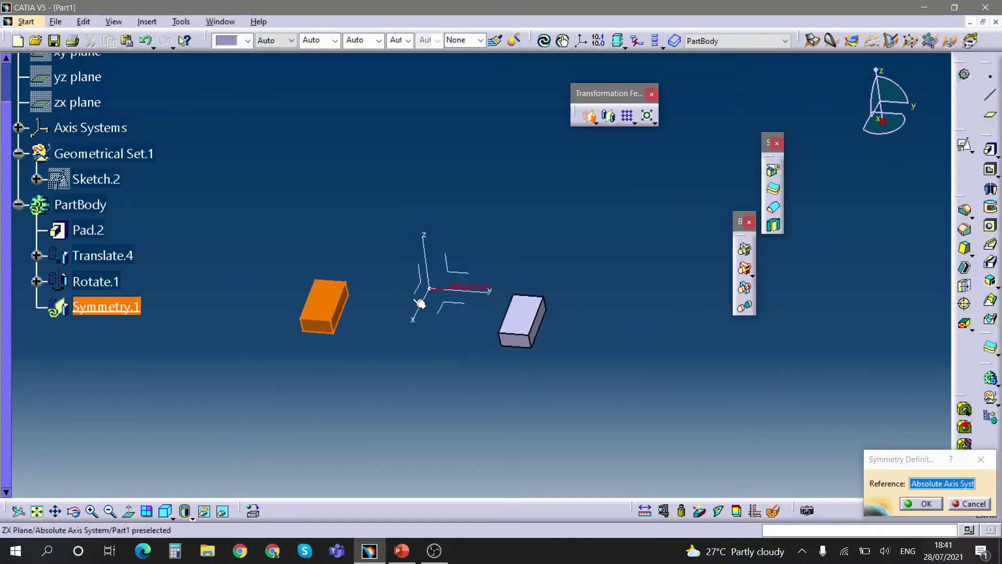
click(920, 506)
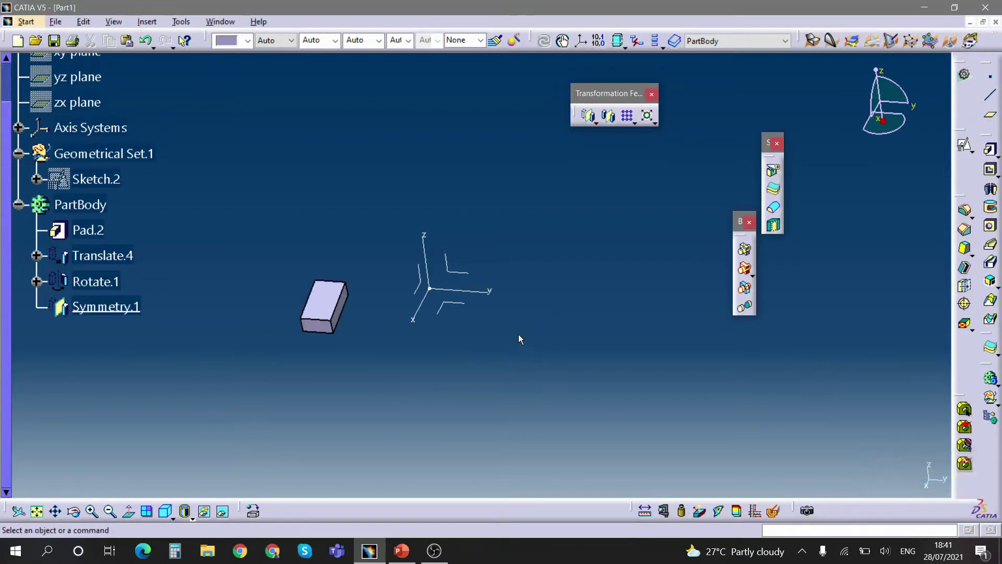
Step: Delete the symmetry feature from PartBody
middle_drag(519, 337, 420, 314)
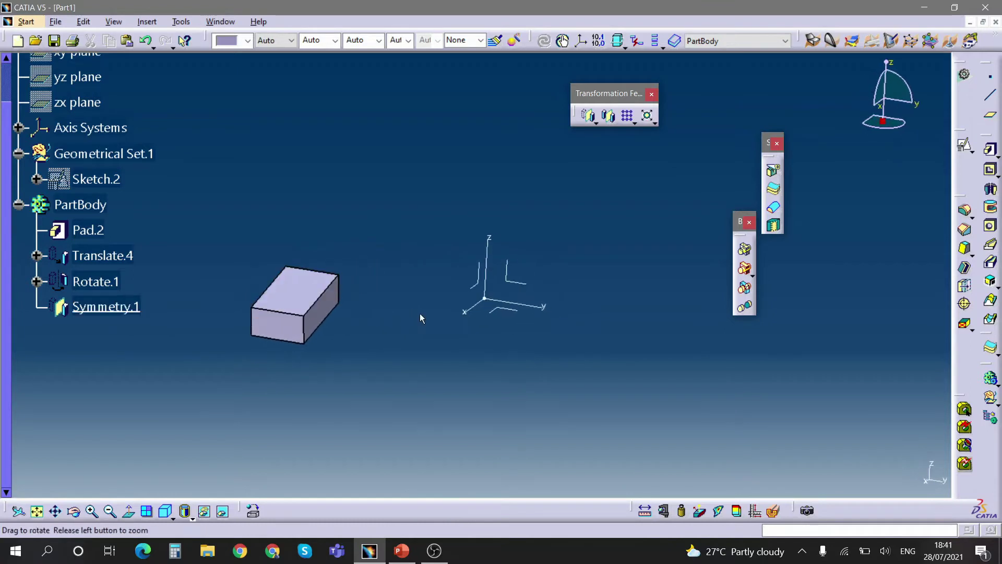
click(111, 309)
key(Delete)
key(Return)
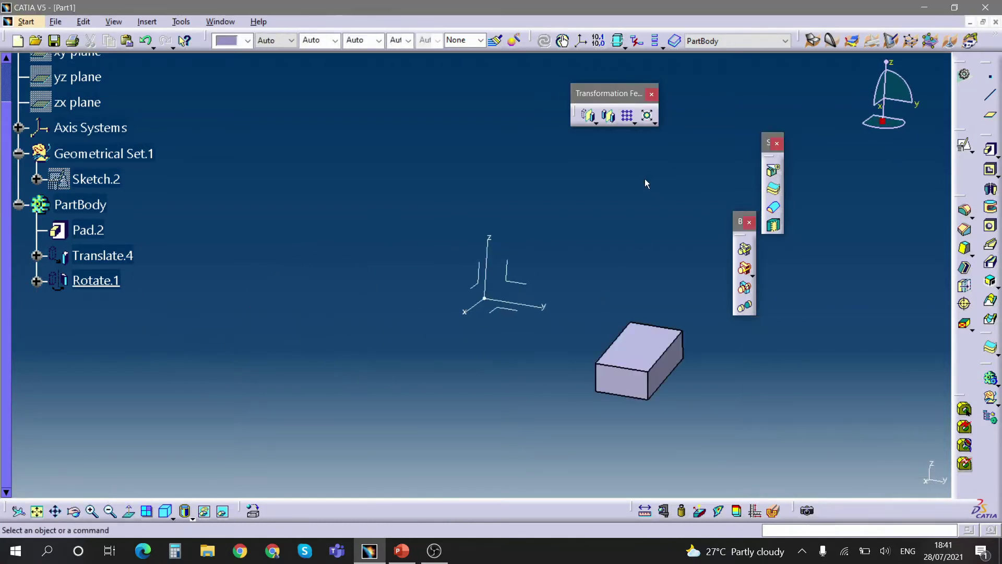
Step: Mirror the current solid about the zx plane of the Absolute Axis System
click(609, 116)
click(479, 286)
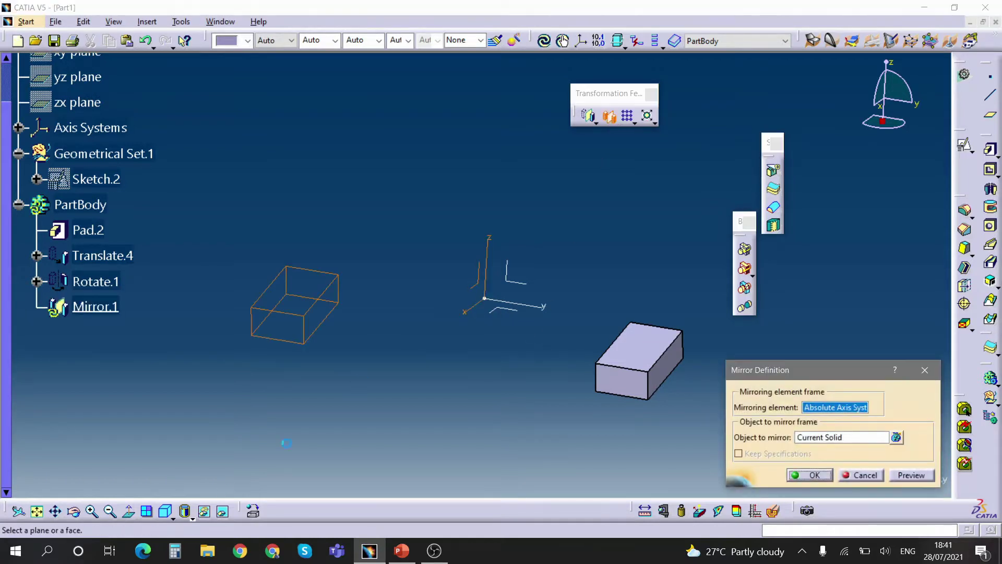
middle_drag(436, 292, 414, 359)
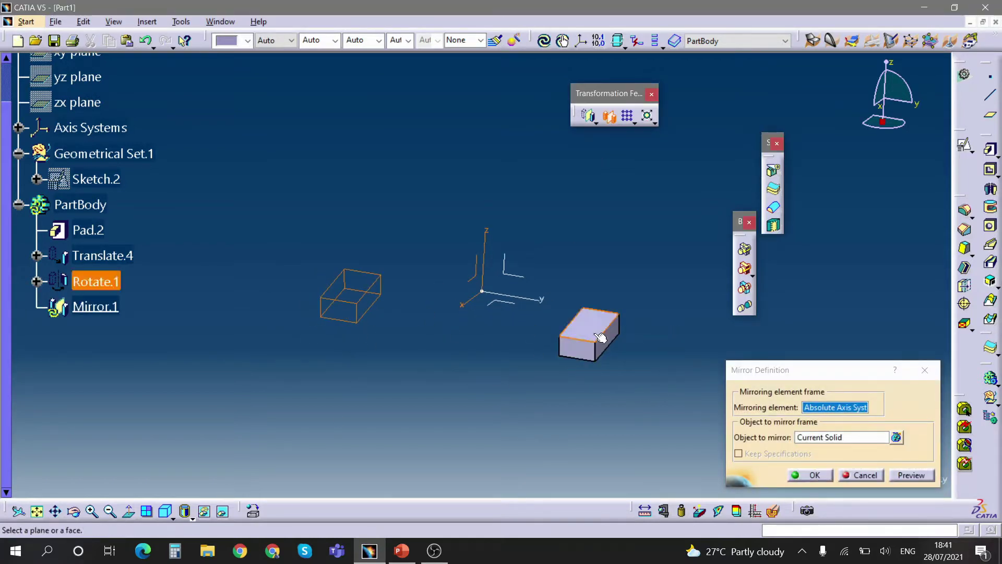
click(809, 475)
middle_drag(420, 323, 436, 387)
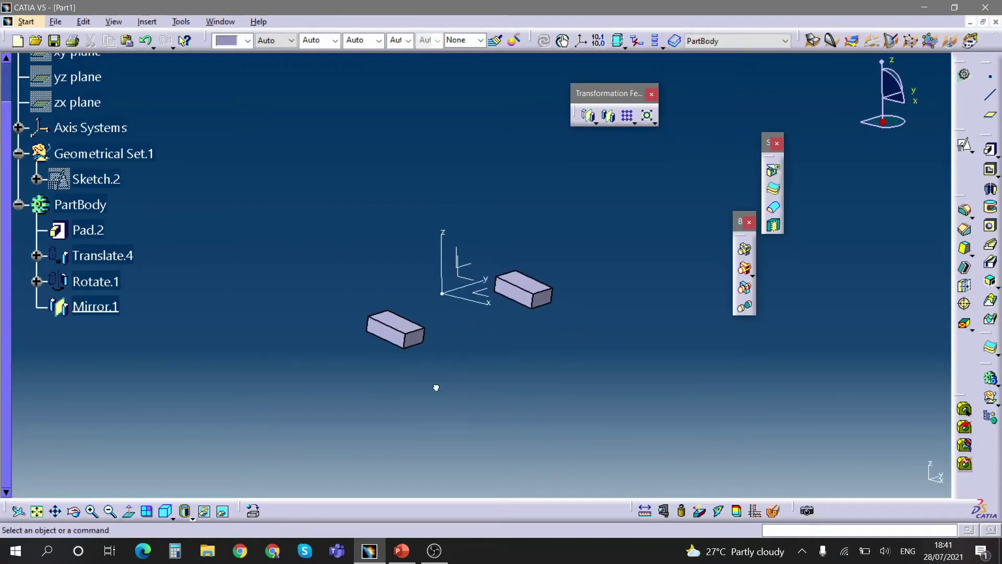
Step: Set the distance of the block's translation along the absolute Y axis to 20 mm
double_click(123, 257)
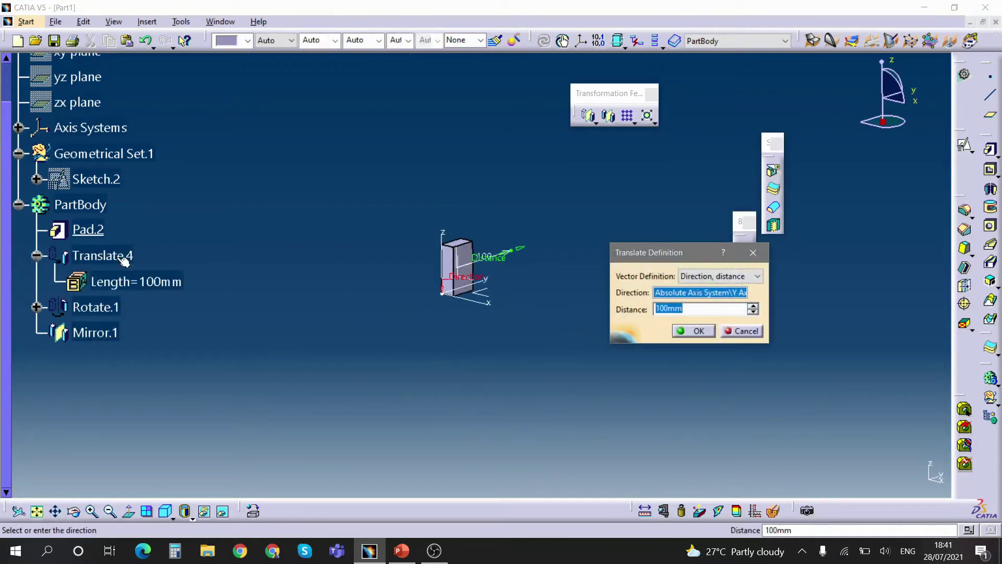
text(20mm)
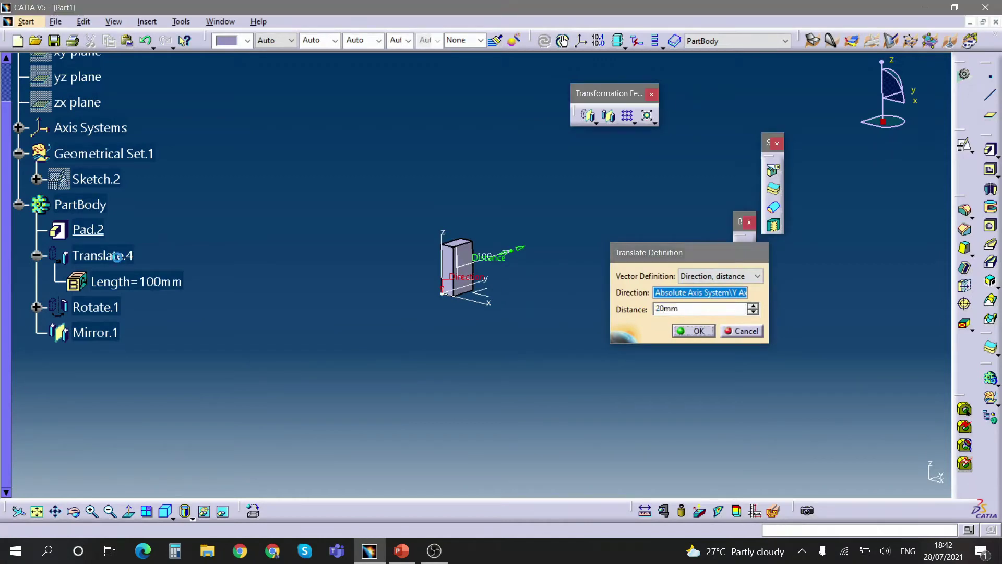
key(Return)
middle_drag(542, 276, 481, 357)
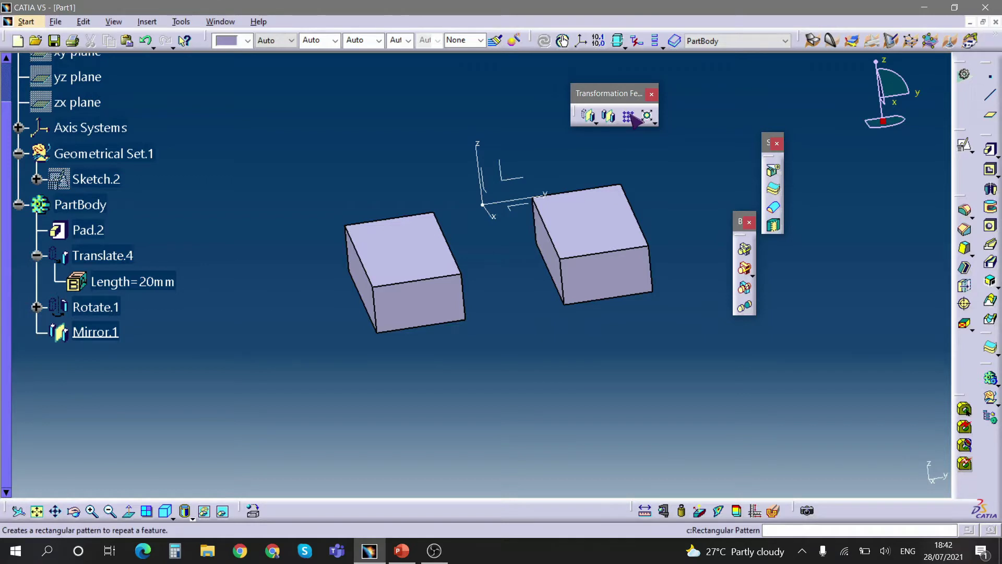
Step: Delete the rotate and mirror features together from PartBody
click(96, 307)
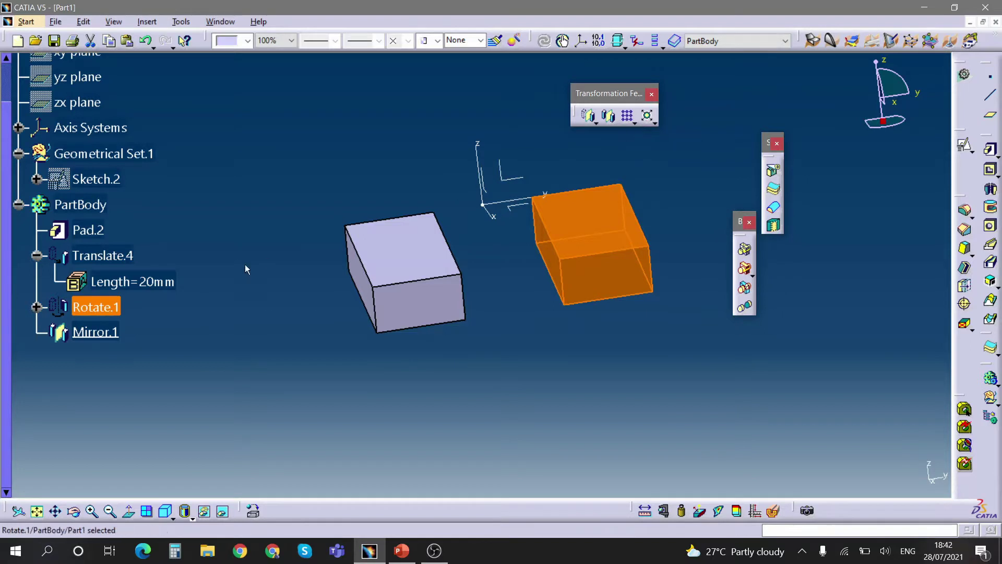
click(158, 346)
click(96, 332)
ctrl+click(115, 301)
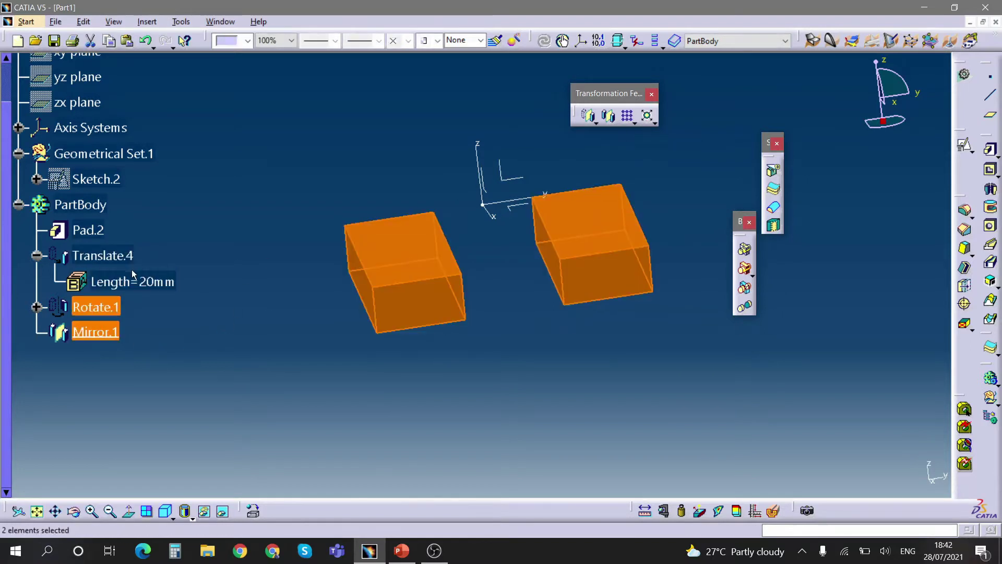
key(Delete)
key(Return)
middle_drag(547, 251, 536, 341)
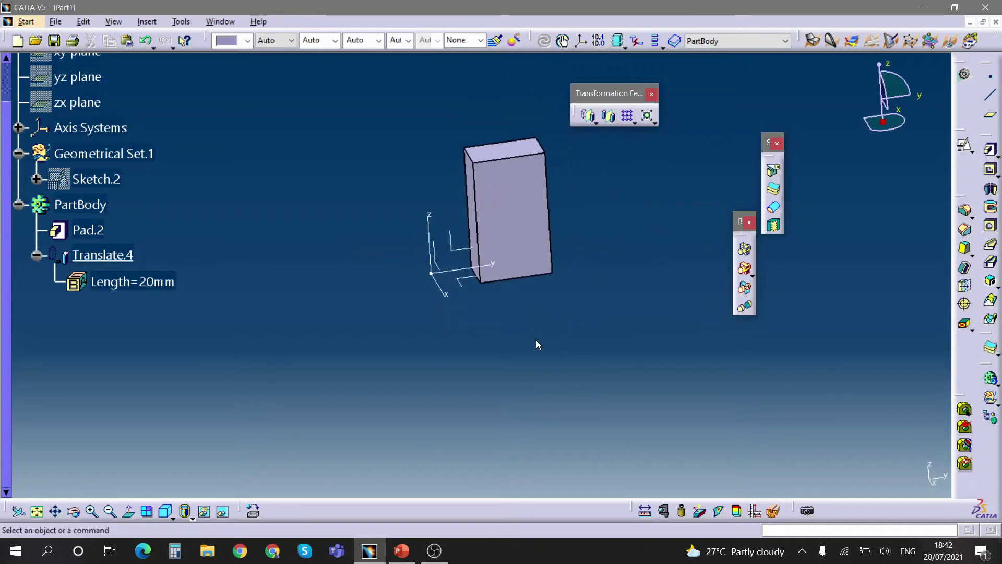
Step: Set the length parameter of the block's translation to 0 mm
double_click(151, 284)
text(0mm)
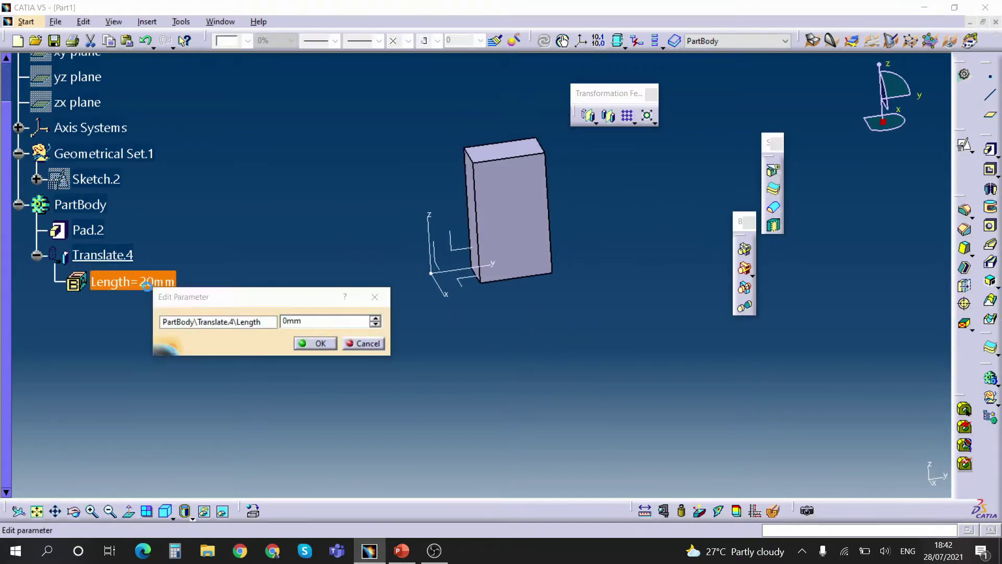
key(Return)
middle_drag(500, 290, 482, 347)
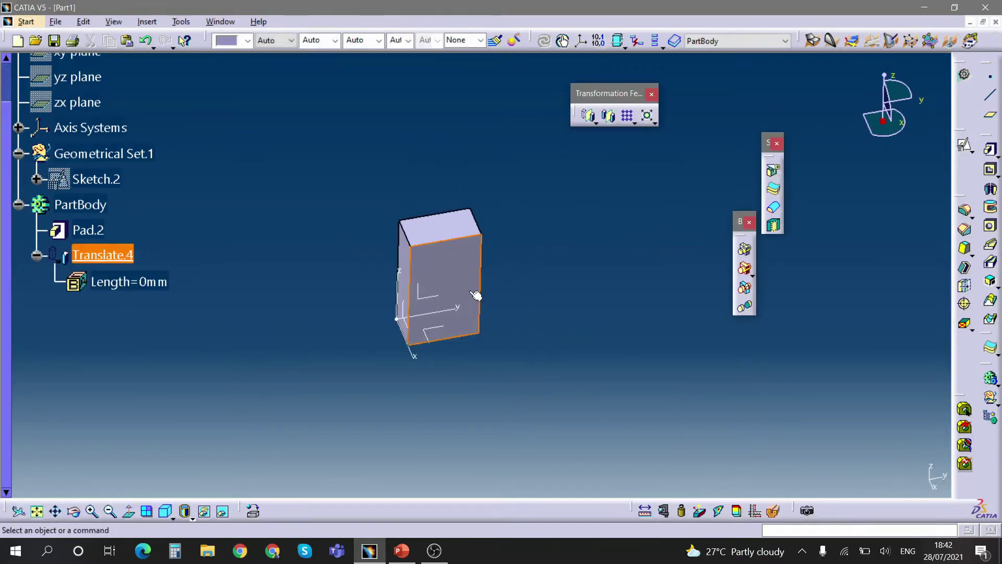
middle_drag(494, 275, 393, 278)
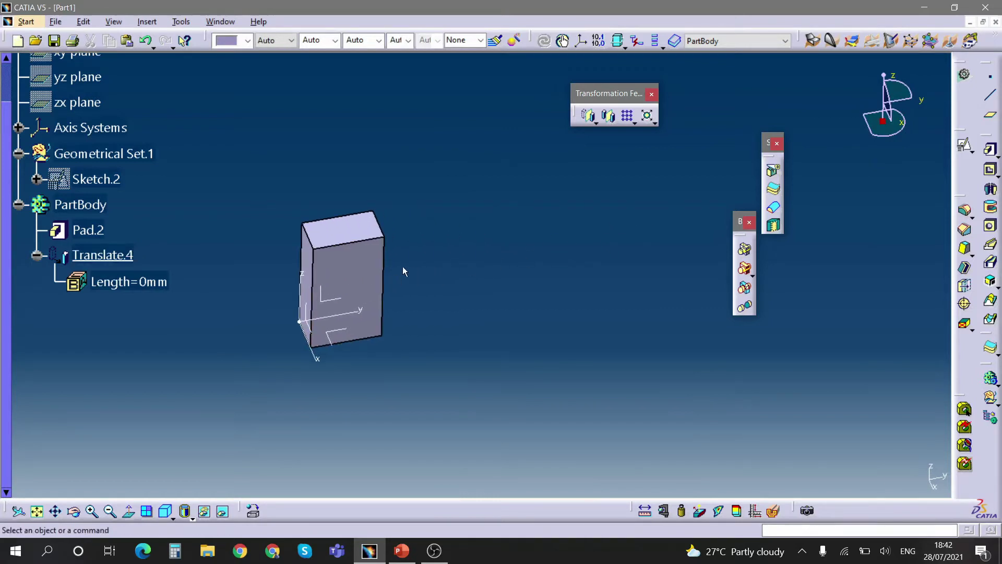
Step: Make PartBody the in-work object for patterning
click(627, 116)
right_click(78, 206)
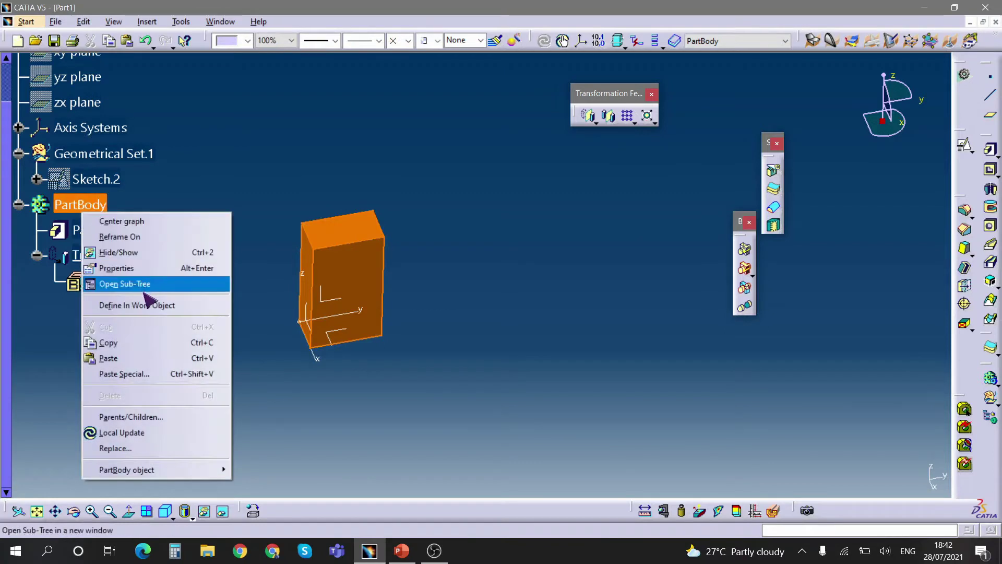
click(126, 302)
click(573, 225)
Step: Start a rectangular pattern of the current solid with 5 instances spaced 50 mm in the first direction
click(627, 116)
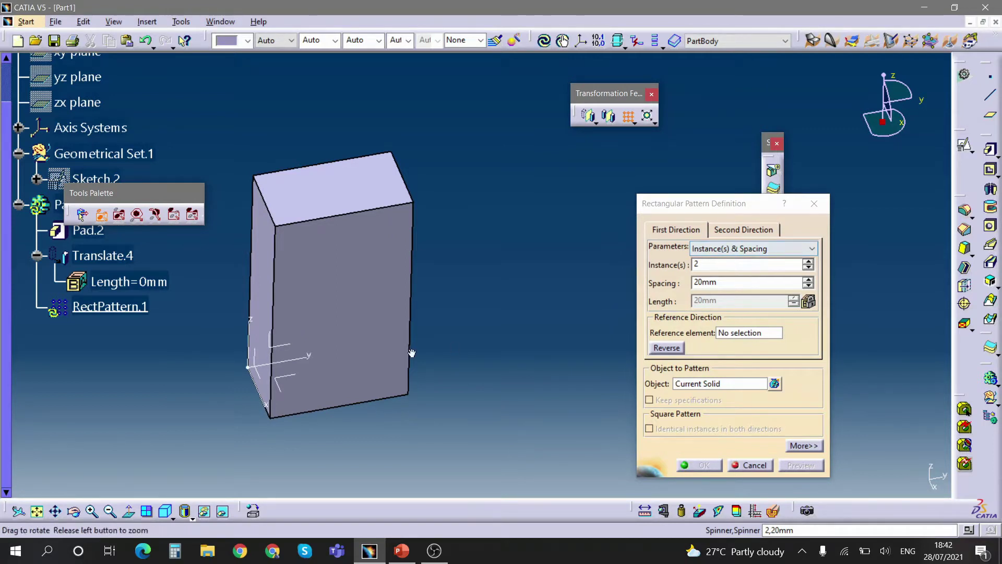
middle_drag(411, 351, 412, 376)
double_click(707, 266)
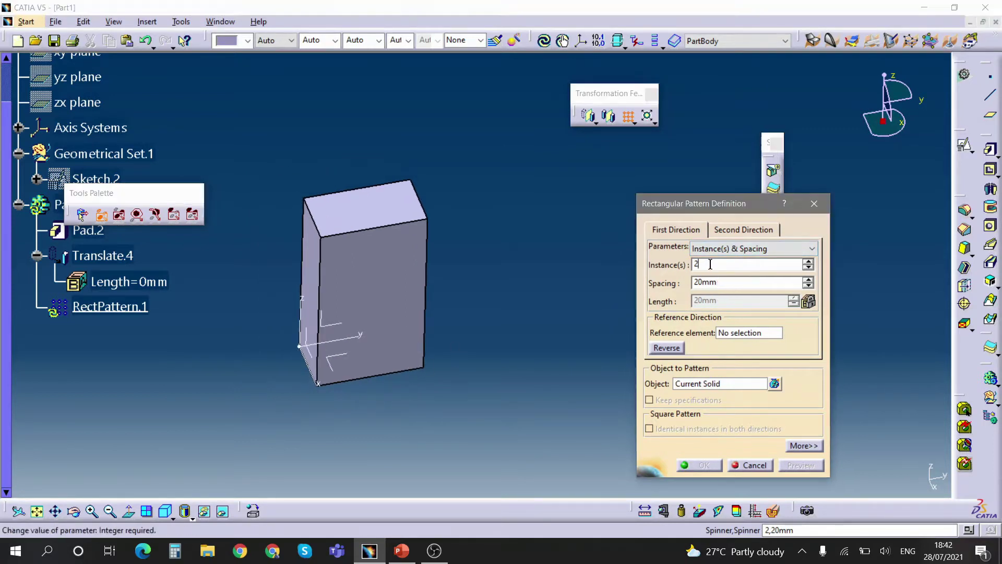
text(5)
key(Tab)
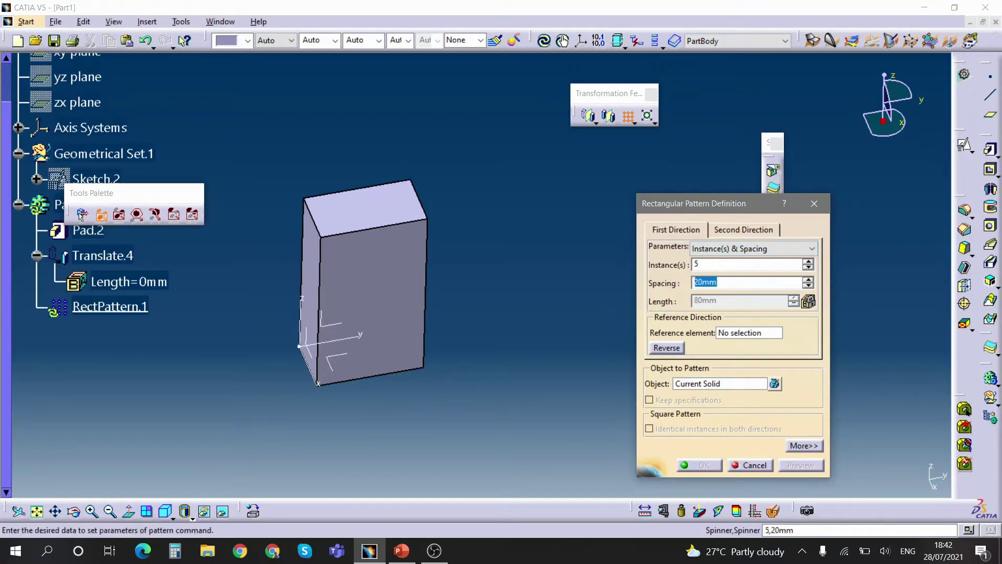
Step: Set the absolute Y axis as the reference element of the first pattern direction
click(749, 332)
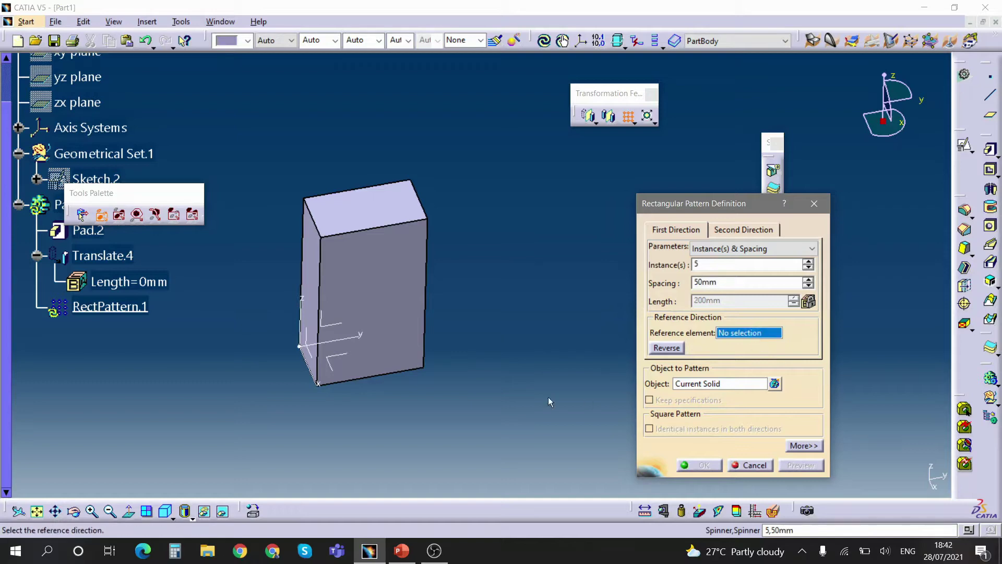
click(359, 385)
middle_drag(358, 383, 416, 328)
middle_drag(295, 277, 535, 343)
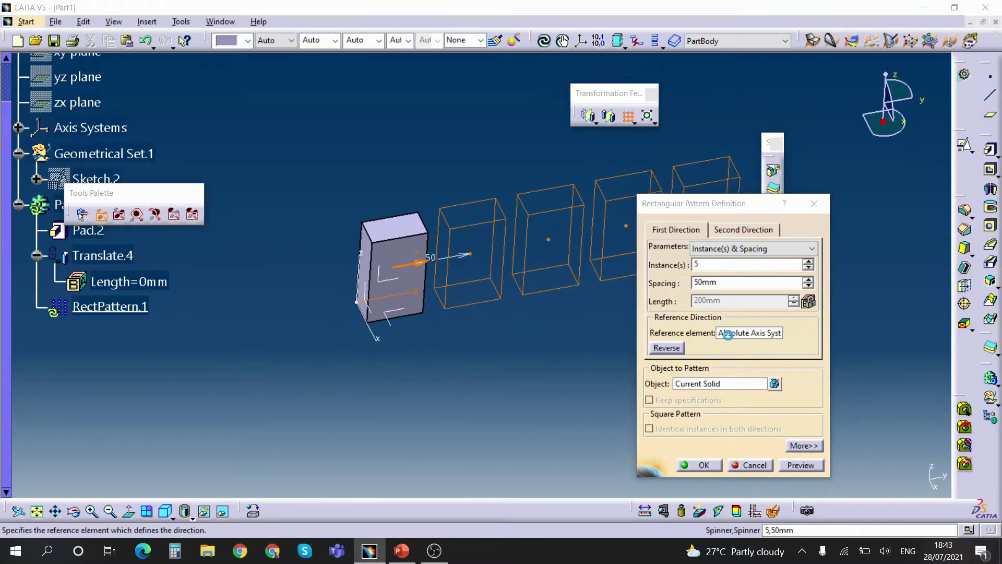
Step: Change the first pattern direction's reference element to the absolute X axis
click(731, 332)
click(381, 338)
middle_drag(468, 293, 417, 333)
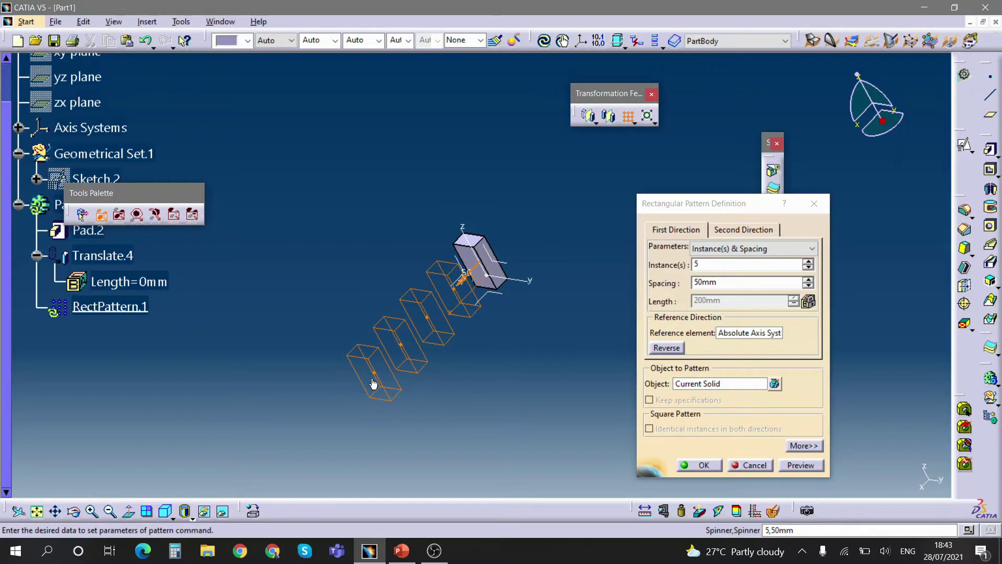
middle_drag(487, 308, 447, 293)
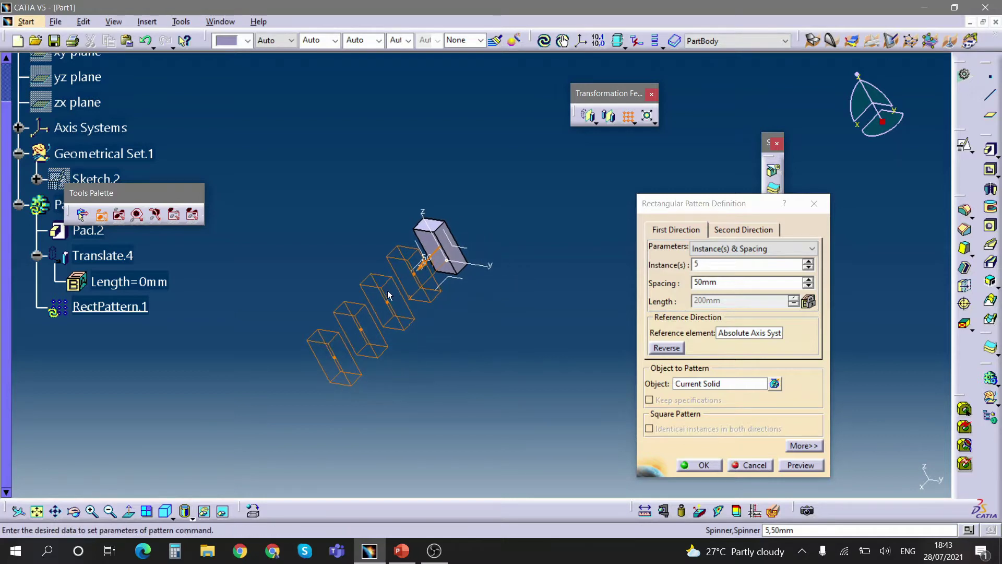
Step: Define the second pattern direction with 10 instances at 50 mm spacing and preview the pattern
click(746, 231)
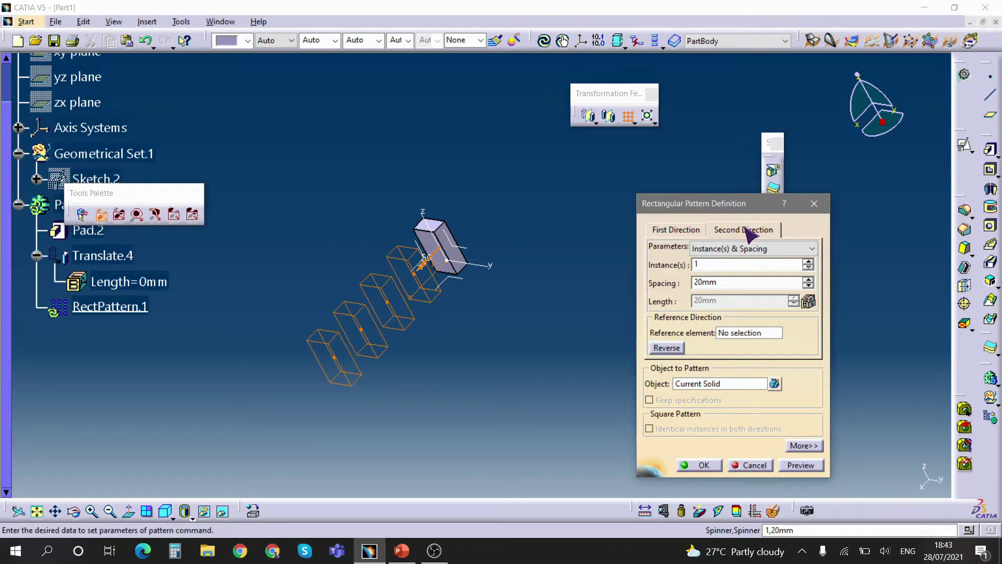
double_click(718, 265)
double_click(706, 282)
click(800, 464)
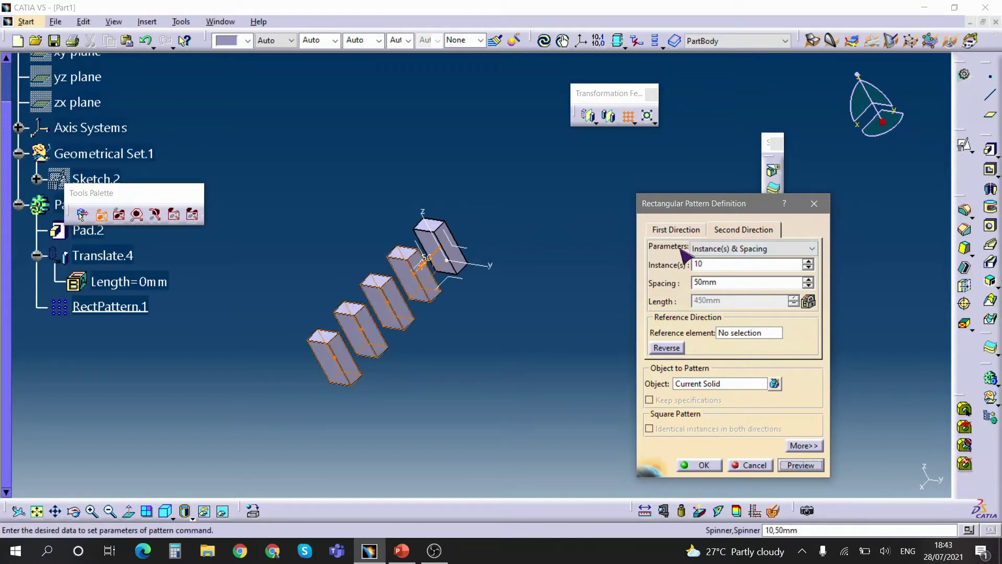
Step: Set the absolute Y axis as the second direction's reference element and create the rectangular pattern
click(744, 334)
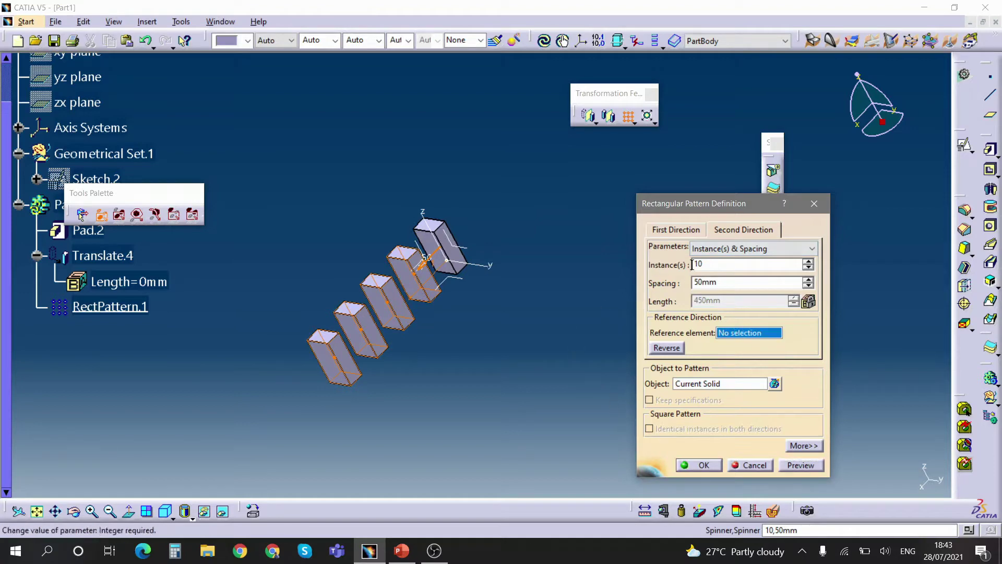
click(486, 266)
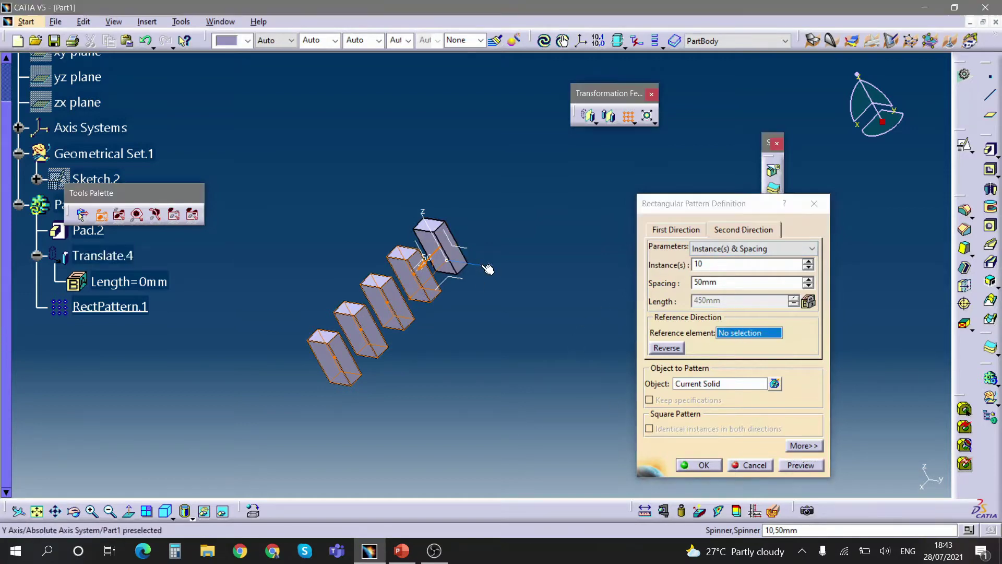
ctrl+middle_drag(503, 284, 647, 434)
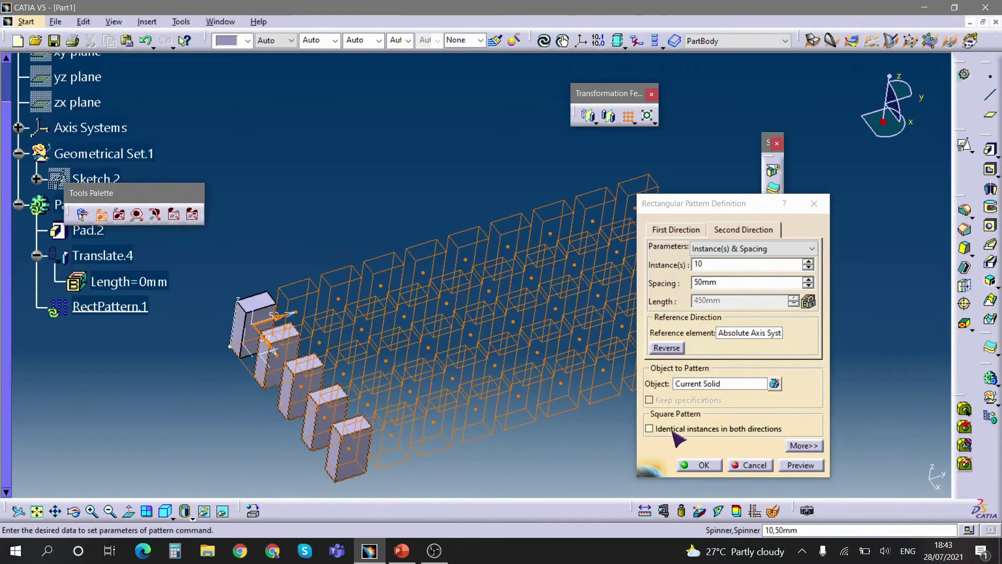
click(698, 465)
middle_drag(508, 347, 518, 315)
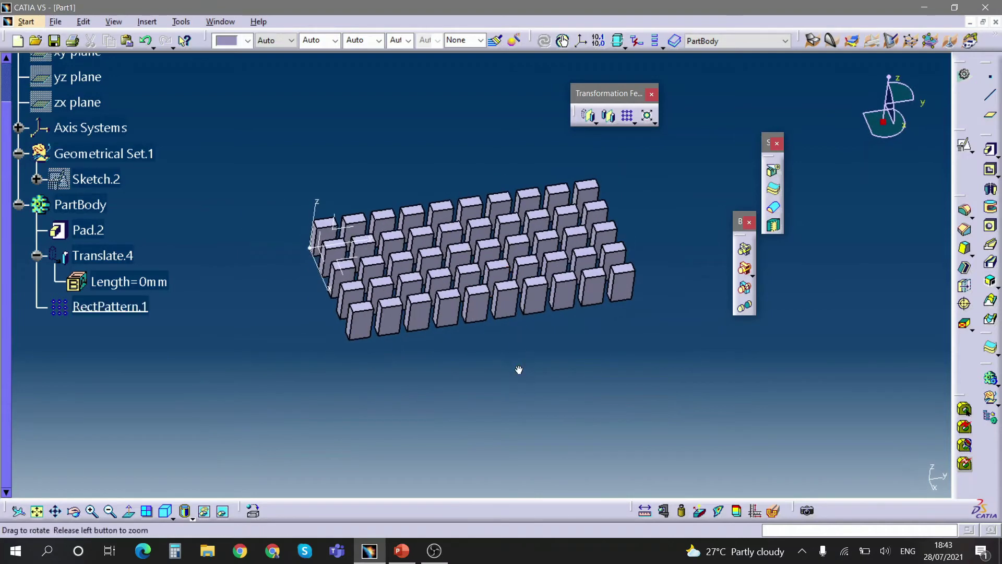
middle_drag(517, 370, 489, 375)
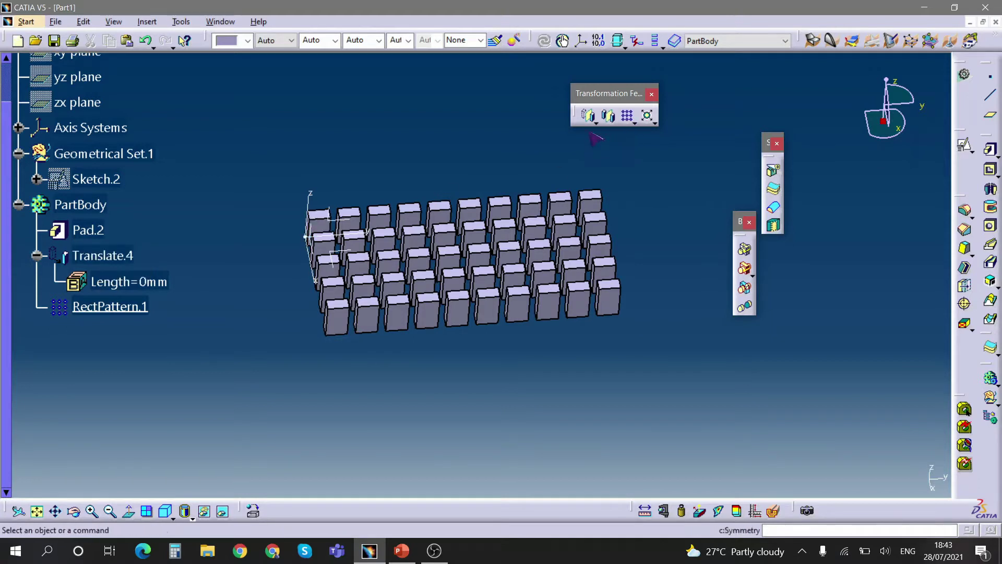
Step: Open the rectangular pattern's second-direction settings for editing
click(635, 124)
ctrl+middle_drag(381, 292, 386, 316)
click(143, 307)
click(225, 361)
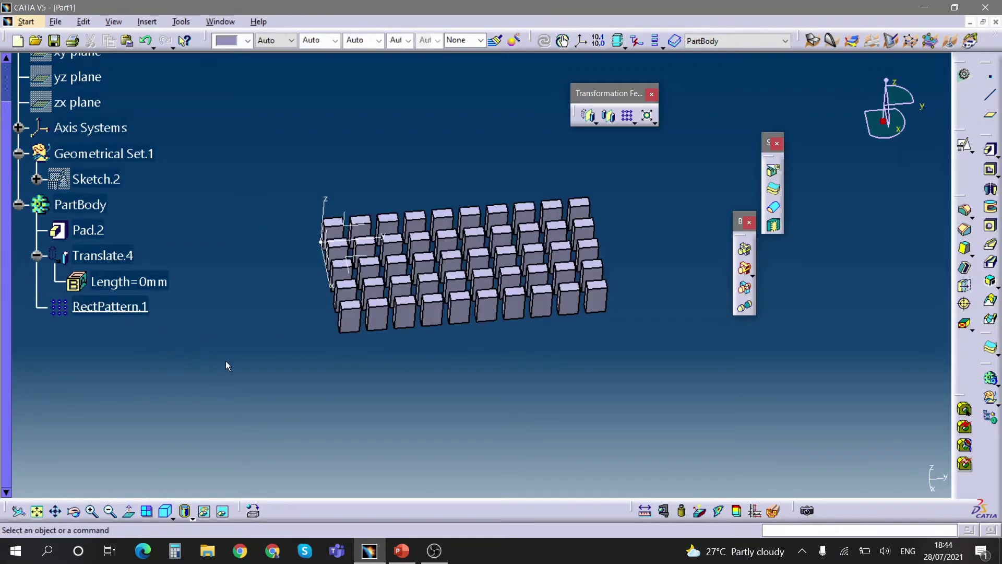
double_click(160, 310)
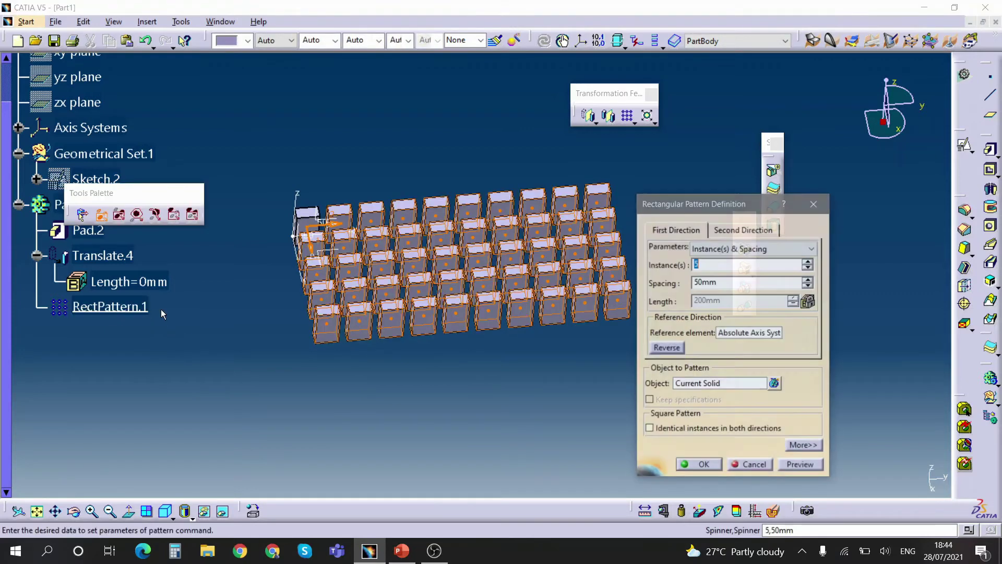
text(10)
key(Return)
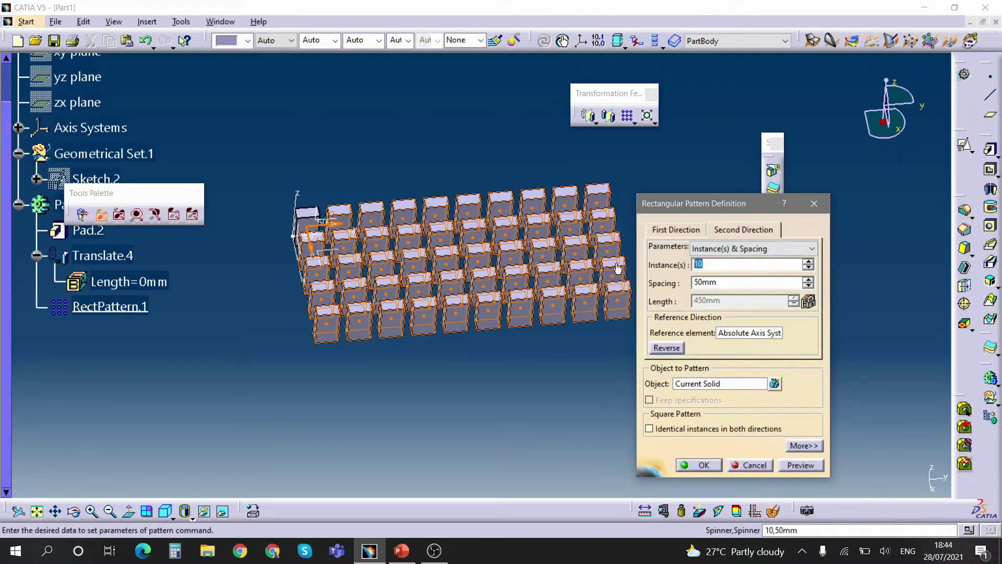
Step: Try to clear the second direction's instance count and check the options for its object and reference element
key(BackSpace)
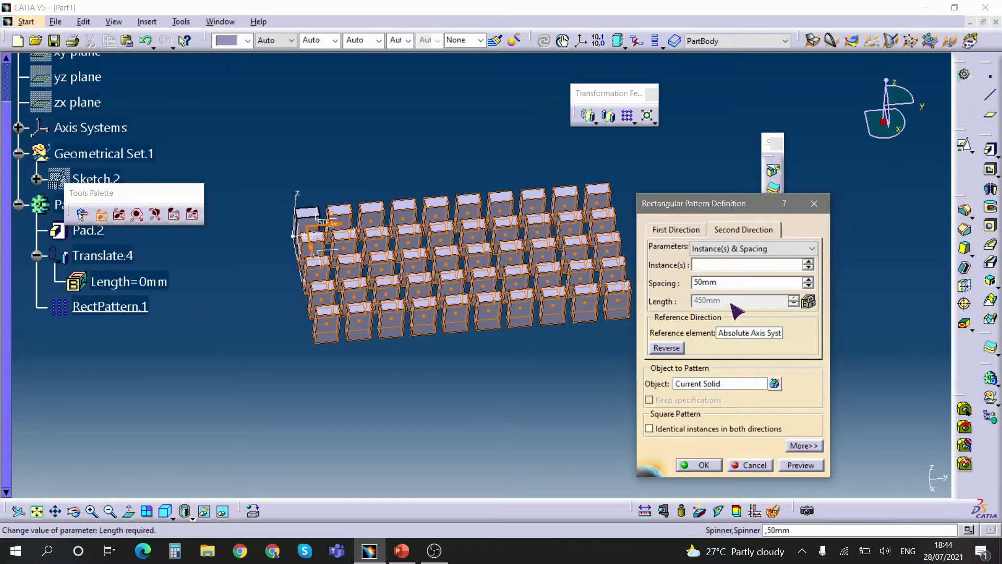
key(Return)
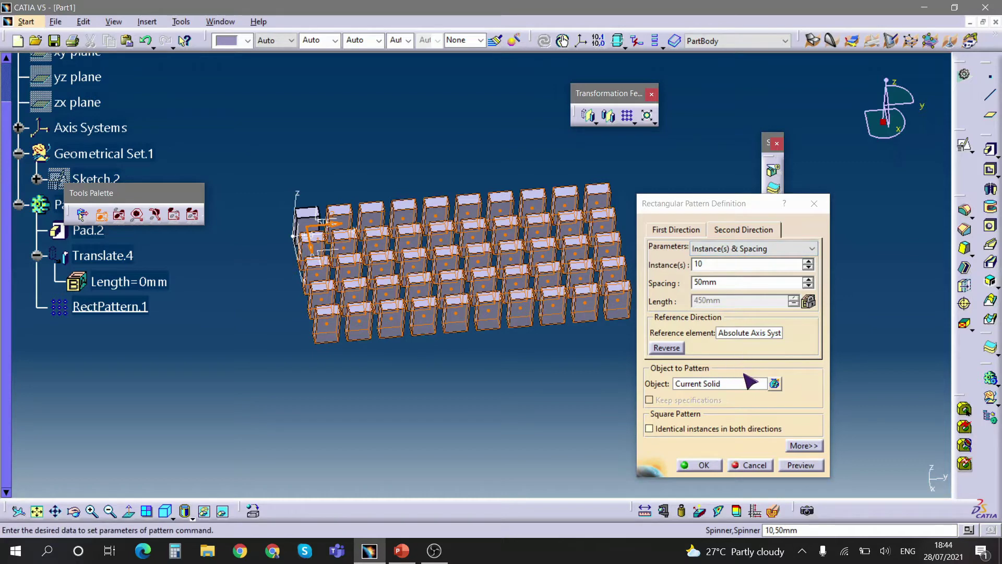
right_click(743, 385)
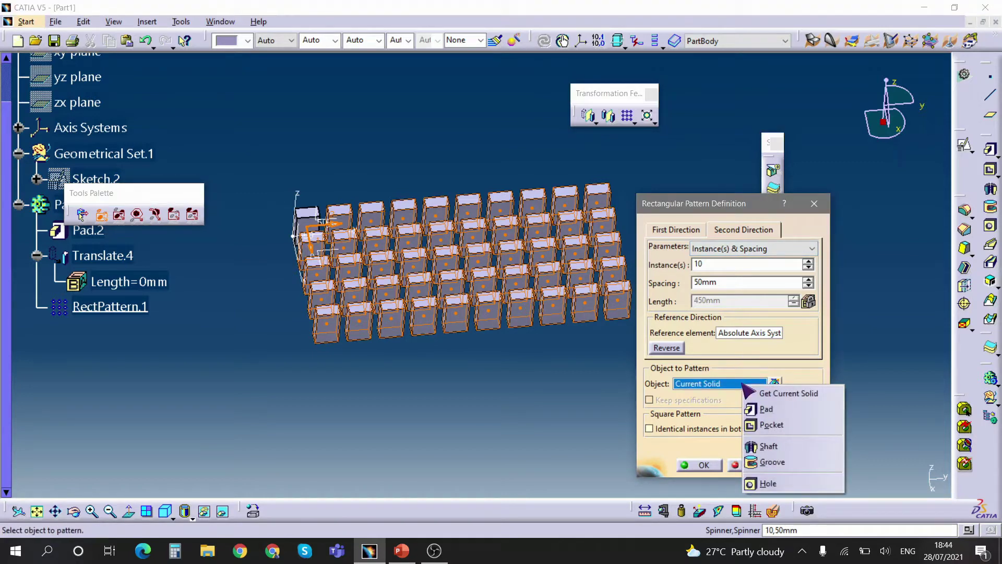
click(743, 336)
right_click(743, 335)
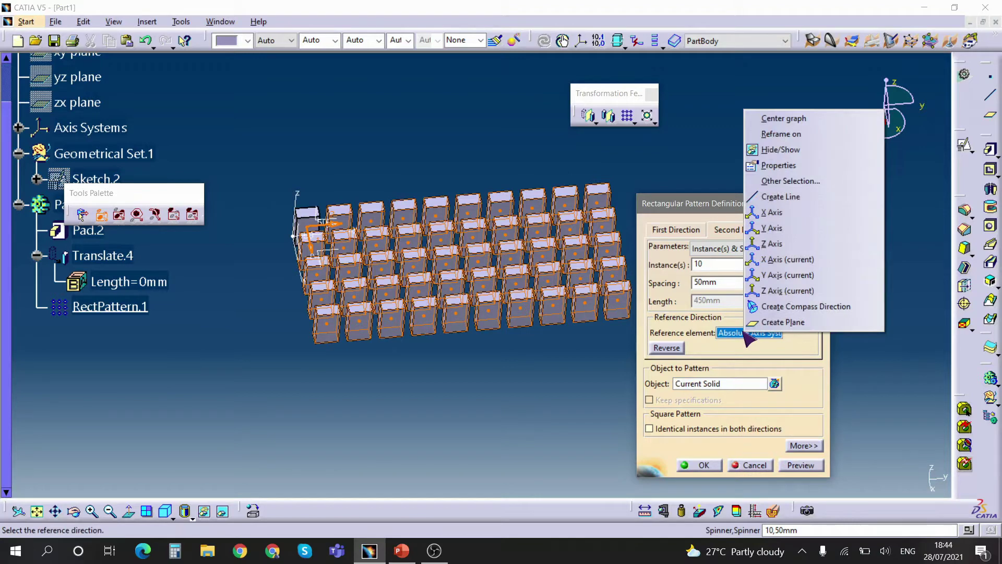
click(856, 377)
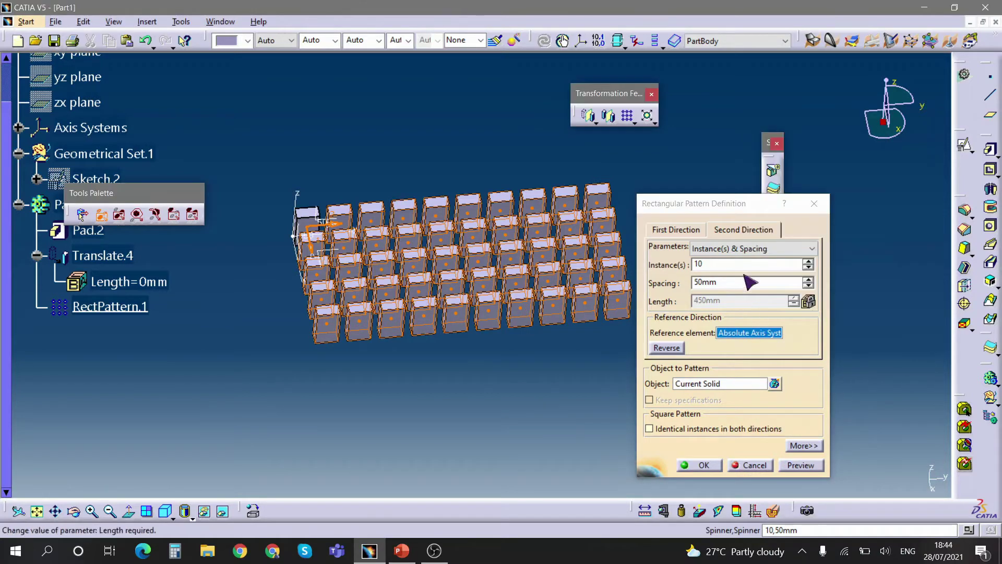
Step: Set the second direction's spacing to 0 mm and apply the edited rectangular pattern
click(718, 285)
key(Return)
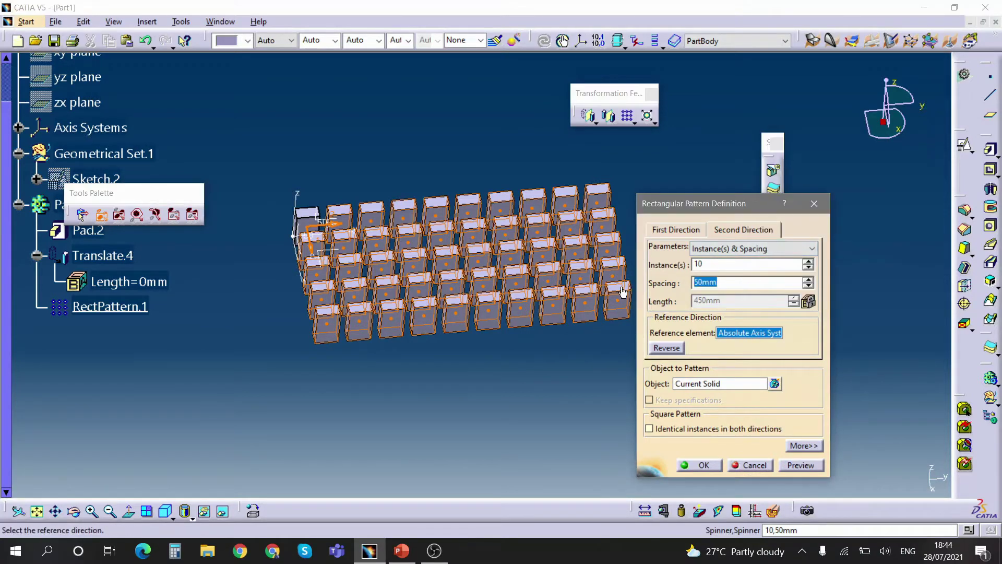
text(0)
drag(707, 264, 658, 281)
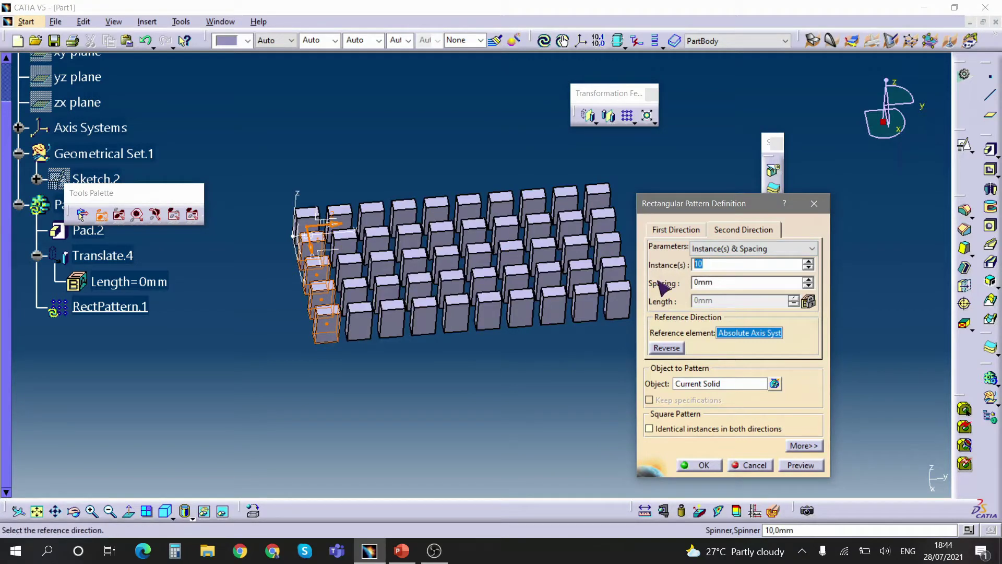
click(722, 463)
middle_drag(577, 412, 351, 290)
click(141, 305)
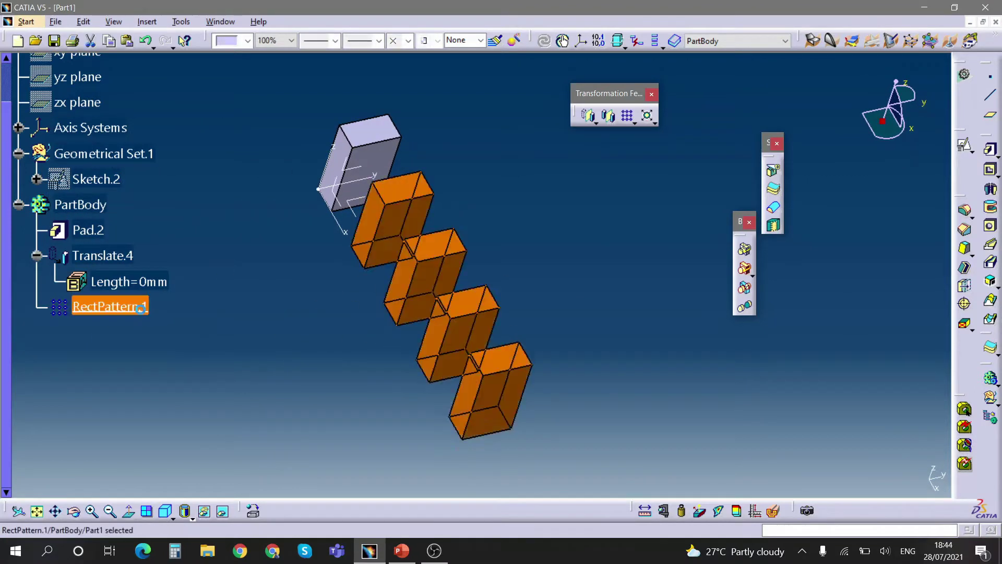
middle_drag(319, 233, 300, 294)
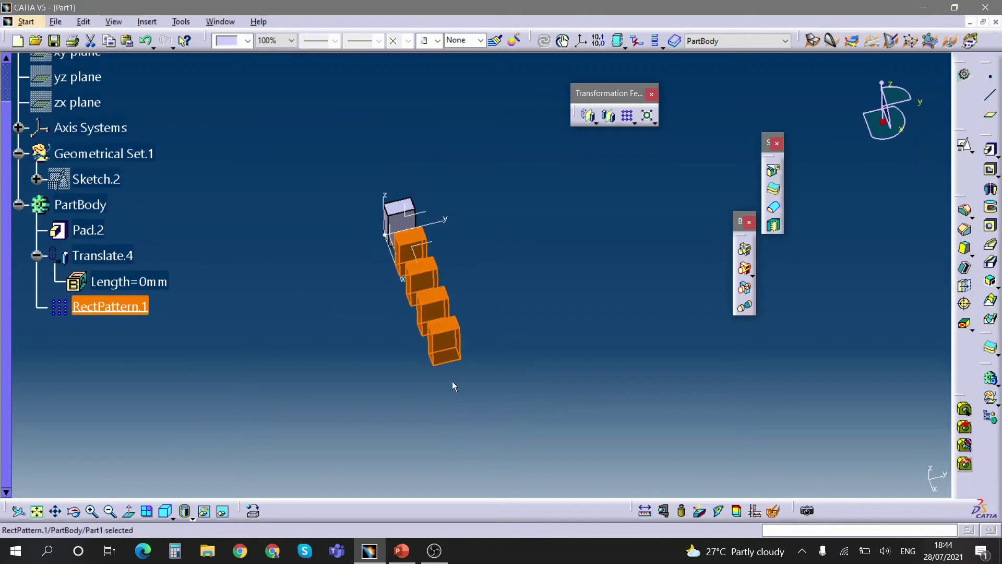
click(609, 247)
middle_drag(464, 293, 493, 262)
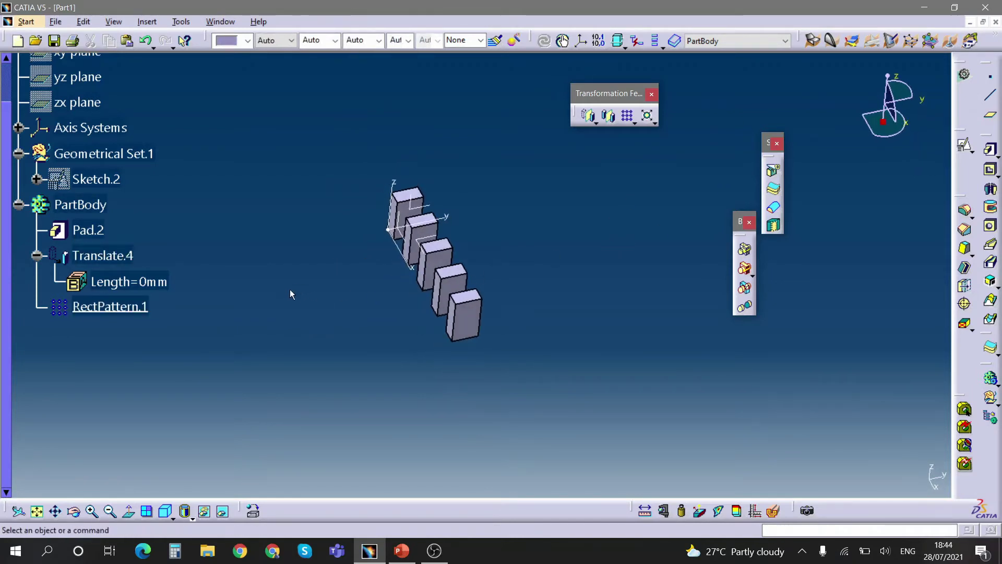
Step: Start a circular pattern of the current solid with the absolute Z axis as its reference element
click(634, 124)
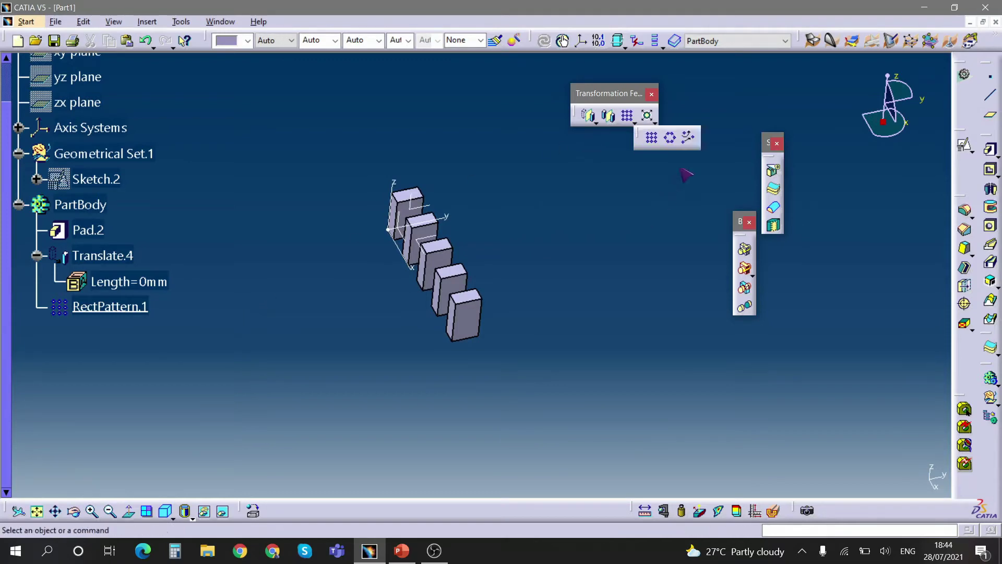
click(672, 139)
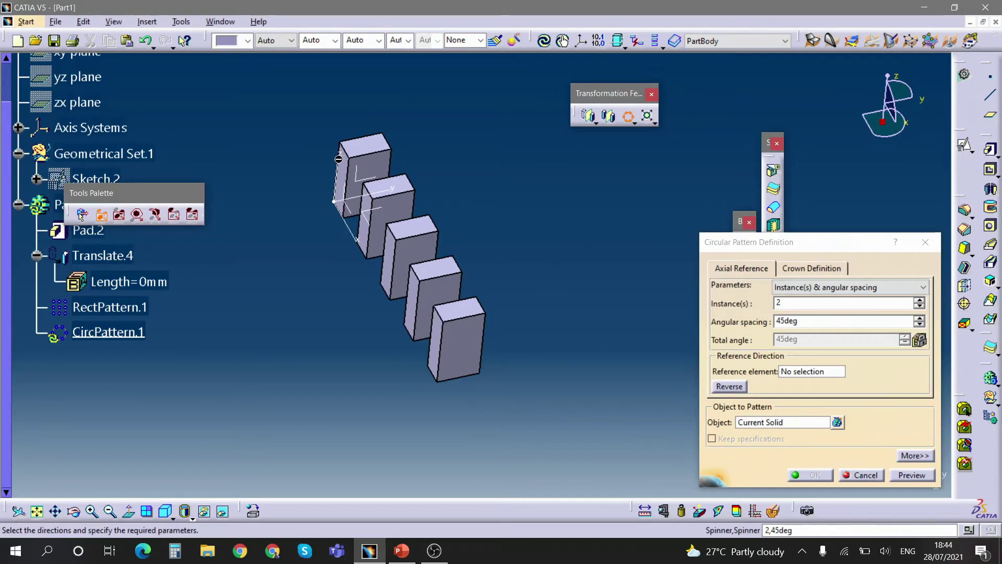
click(814, 371)
middle_drag(490, 243, 543, 234)
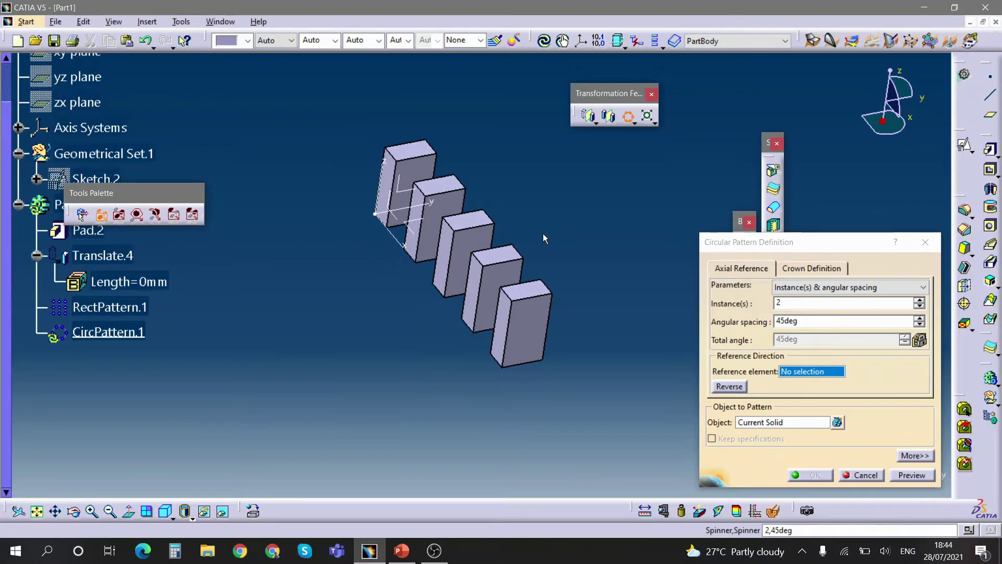
click(395, 177)
middle_drag(395, 176, 427, 211)
Step: Set the circular pattern's parameters to Complete crown with 5 instances and apply the pattern
click(829, 294)
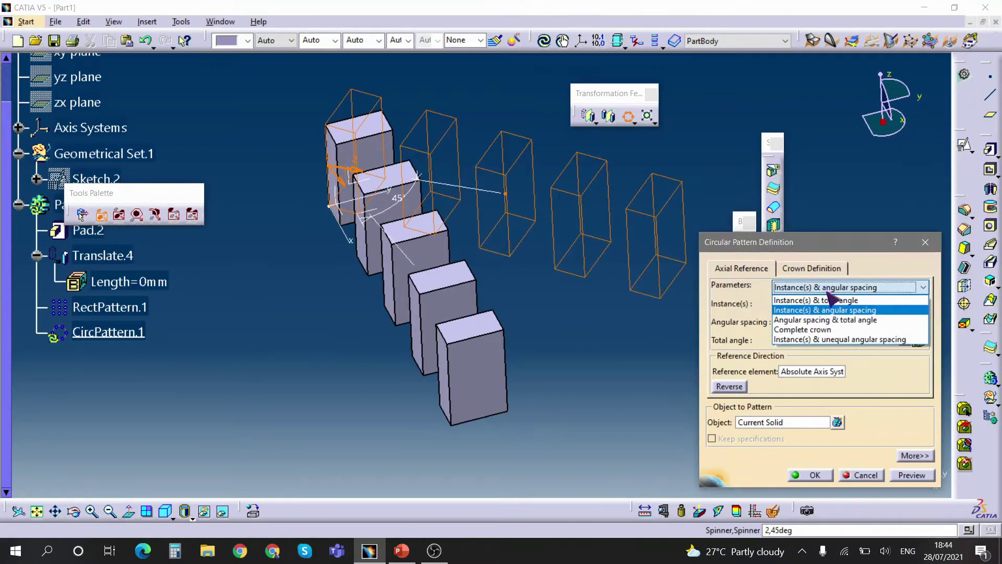
click(826, 330)
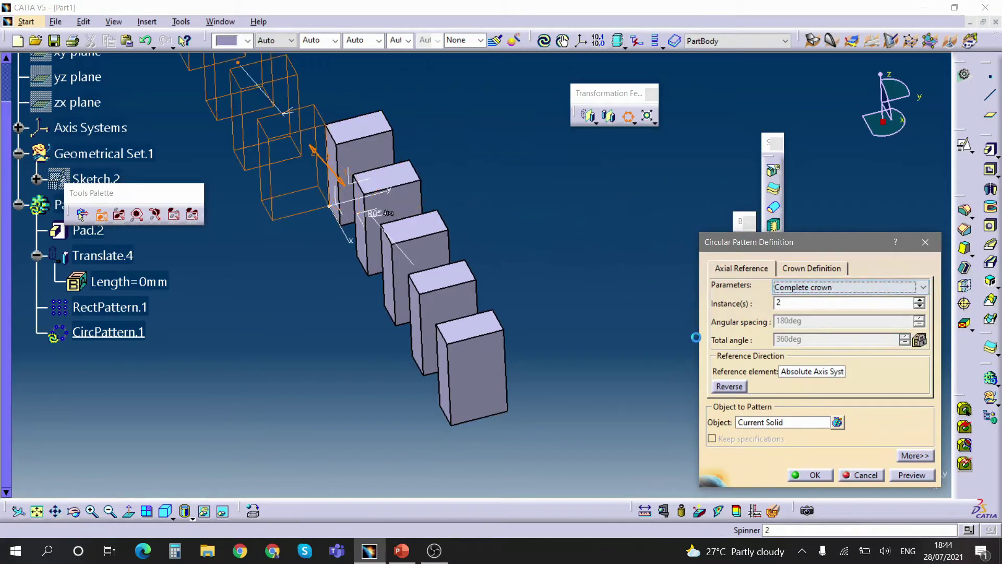
double_click(793, 302)
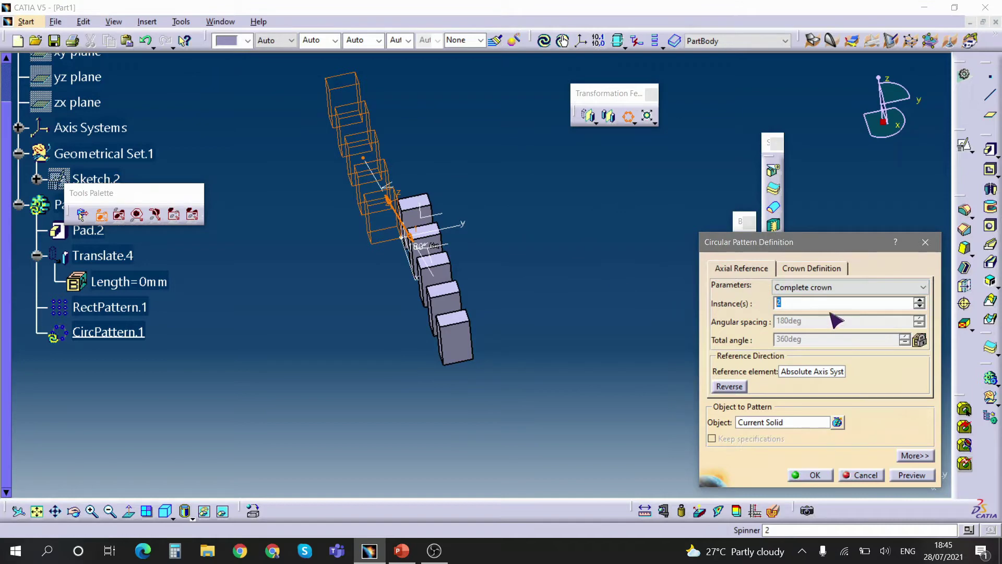
click(919, 300)
click(919, 300)
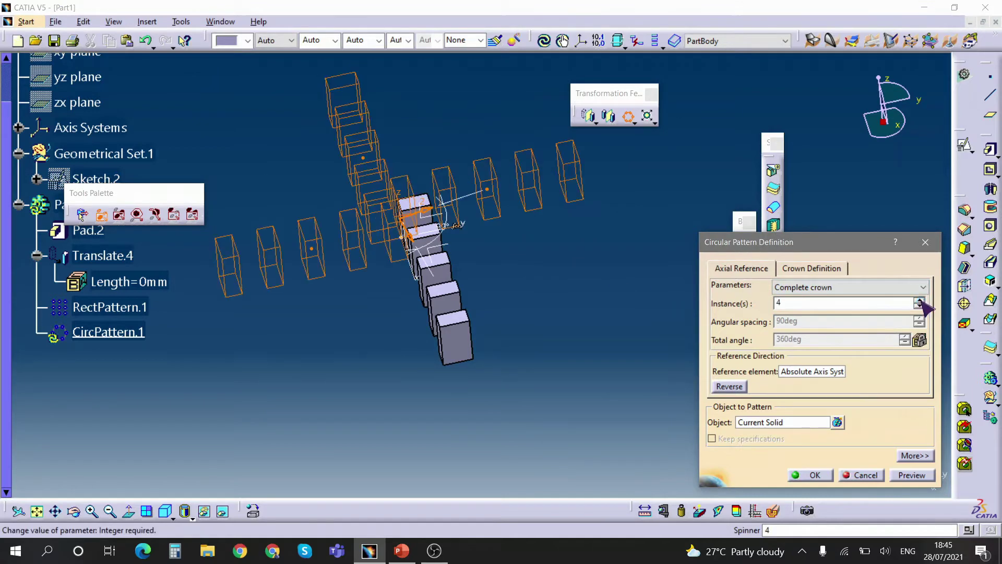
click(919, 301)
click(825, 471)
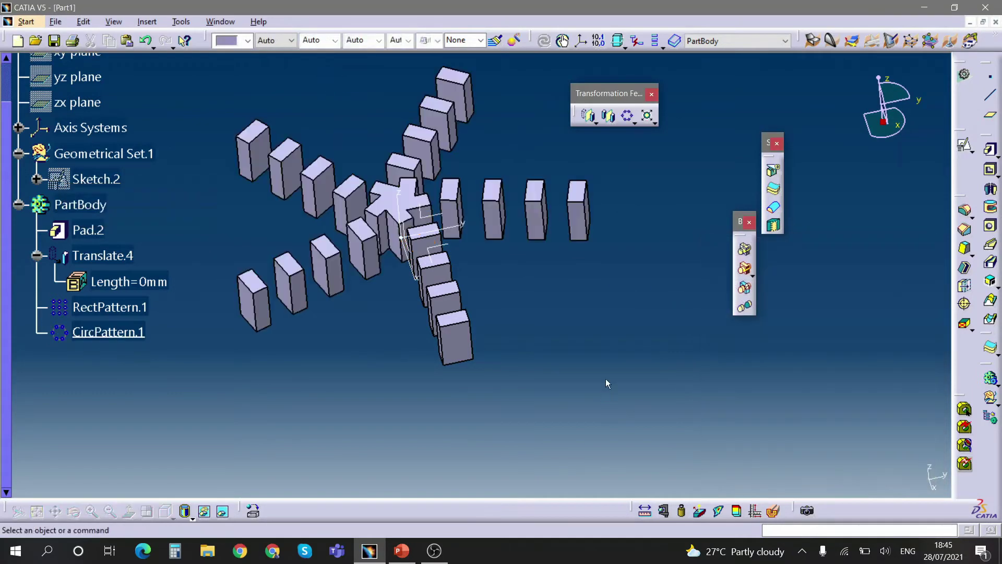
middle_drag(606, 378, 591, 291)
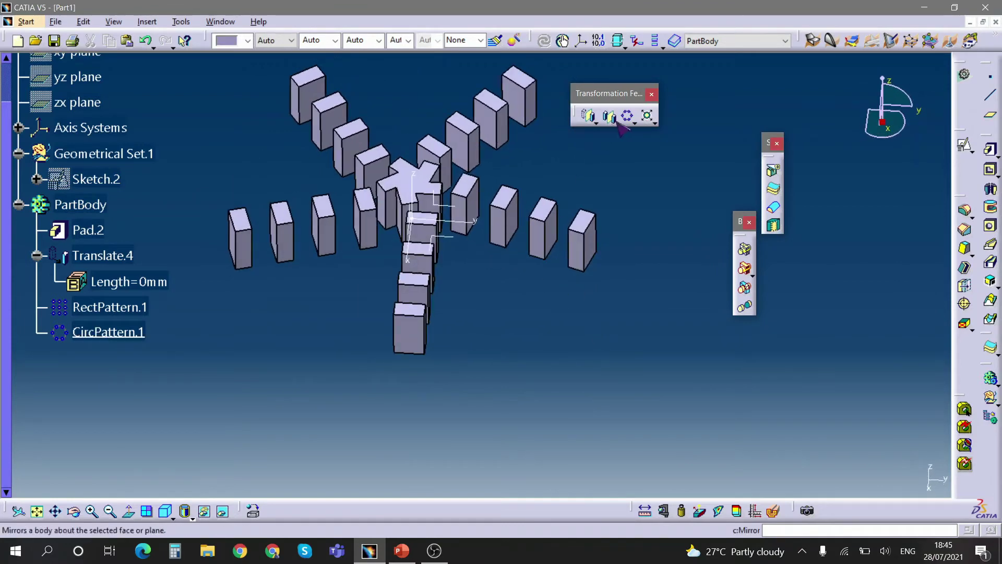
click(634, 123)
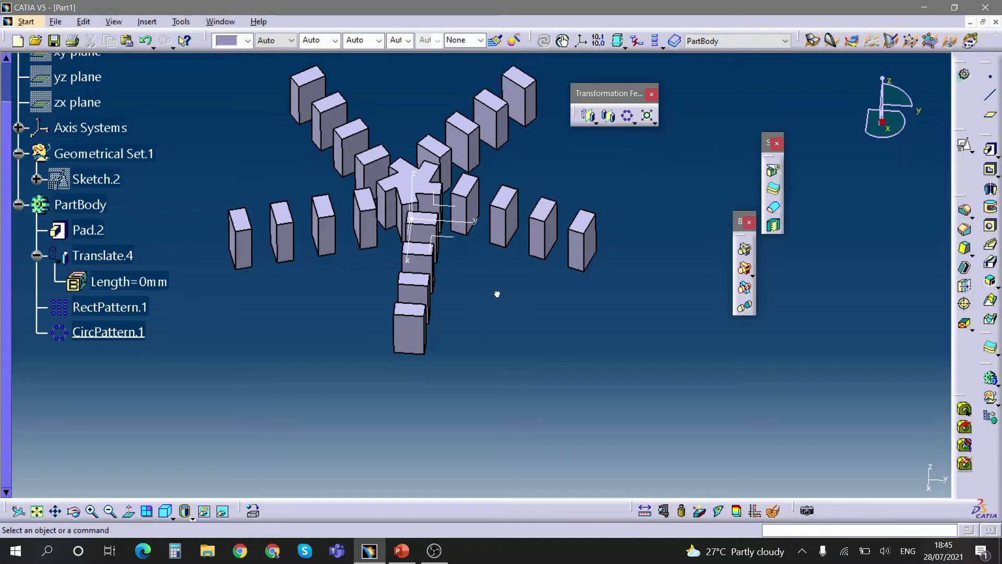
middle_drag(496, 292, 504, 333)
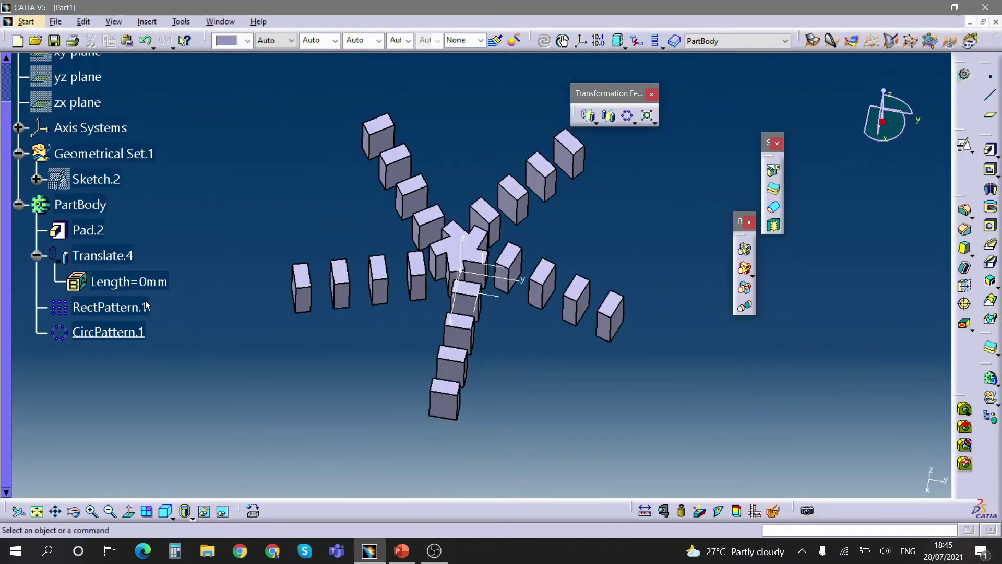
middle_drag(246, 359, 347, 349)
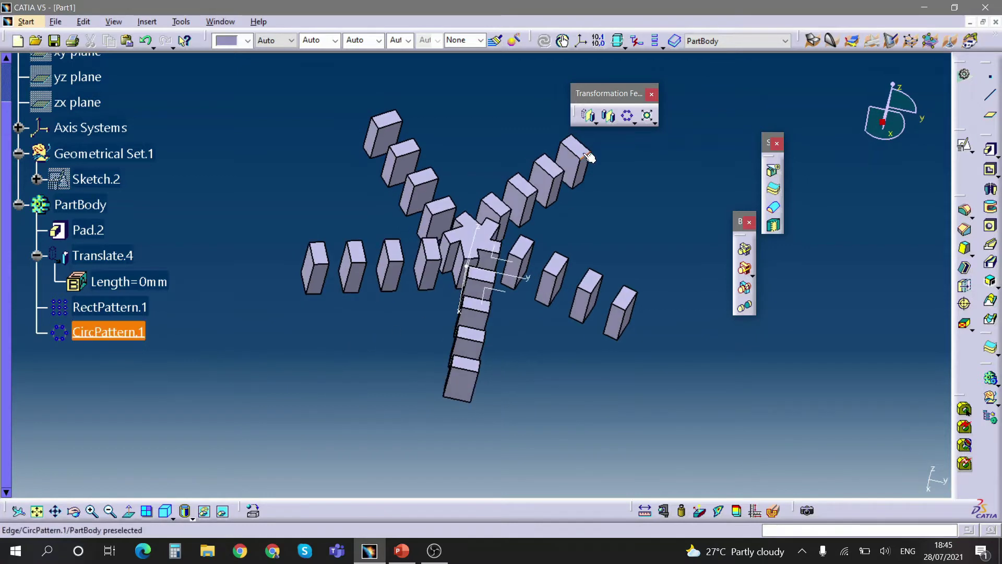
click(634, 124)
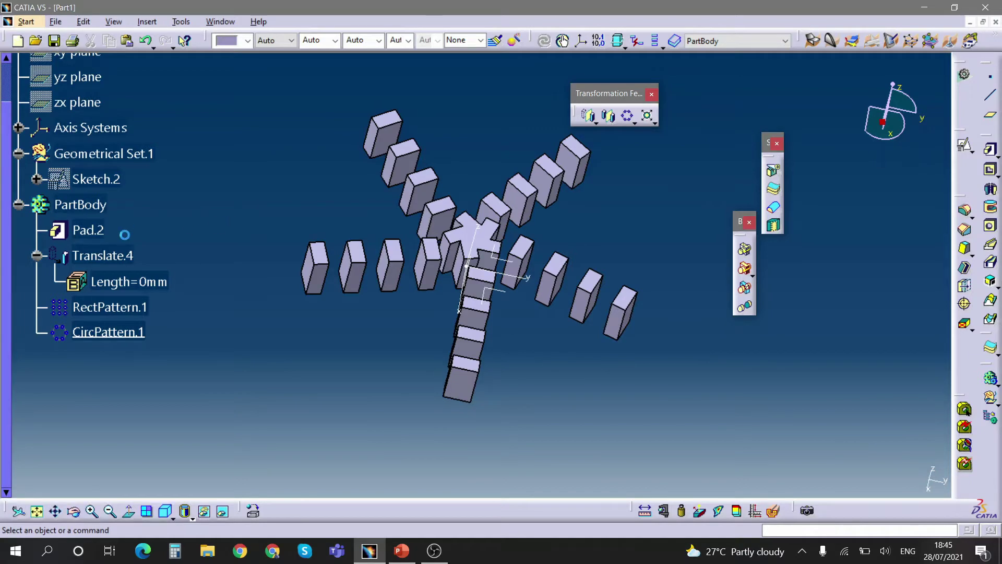
click(116, 332)
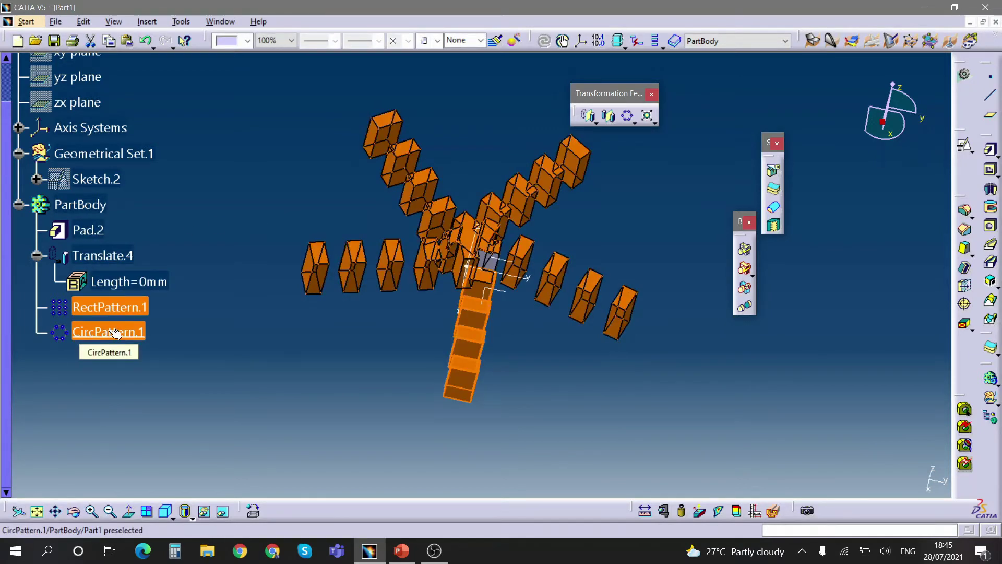
click(228, 366)
middle_drag(228, 367, 427, 345)
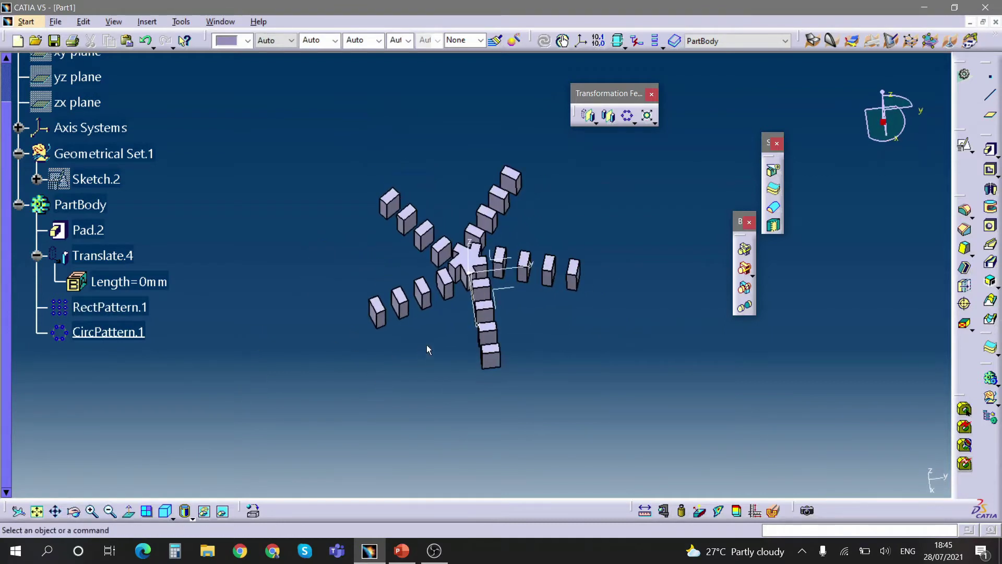
Step: Make Geometrical Set.1 the in-work object and open a positioned sketch on the absolute XY plane with H reversed and axes swapped
right_click(135, 157)
click(209, 249)
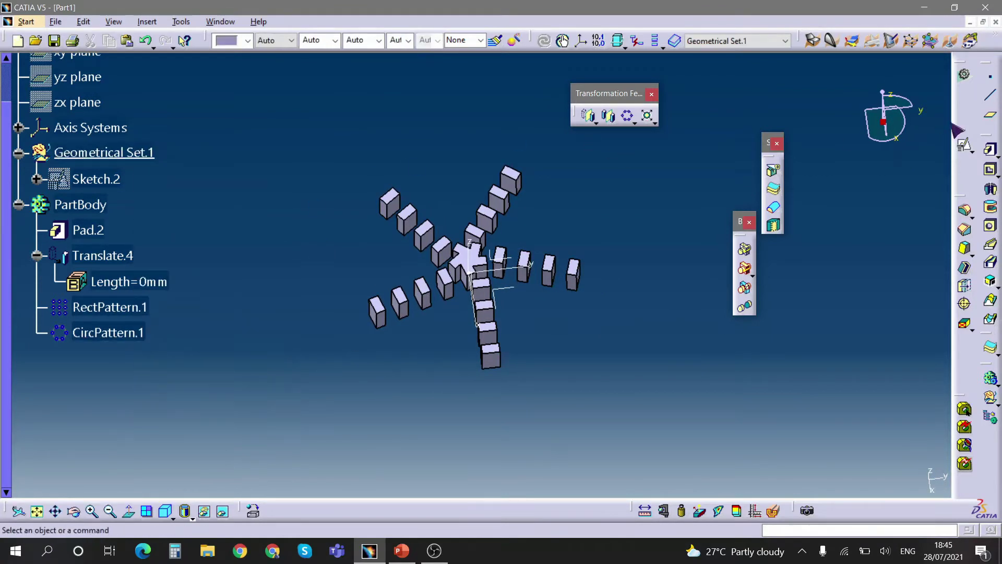
click(964, 145)
click(512, 290)
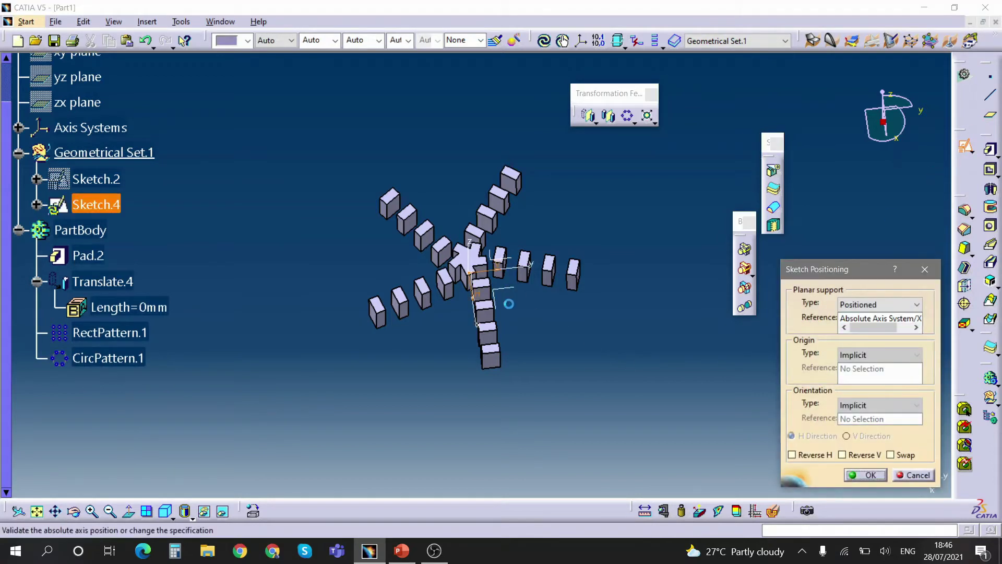
click(832, 455)
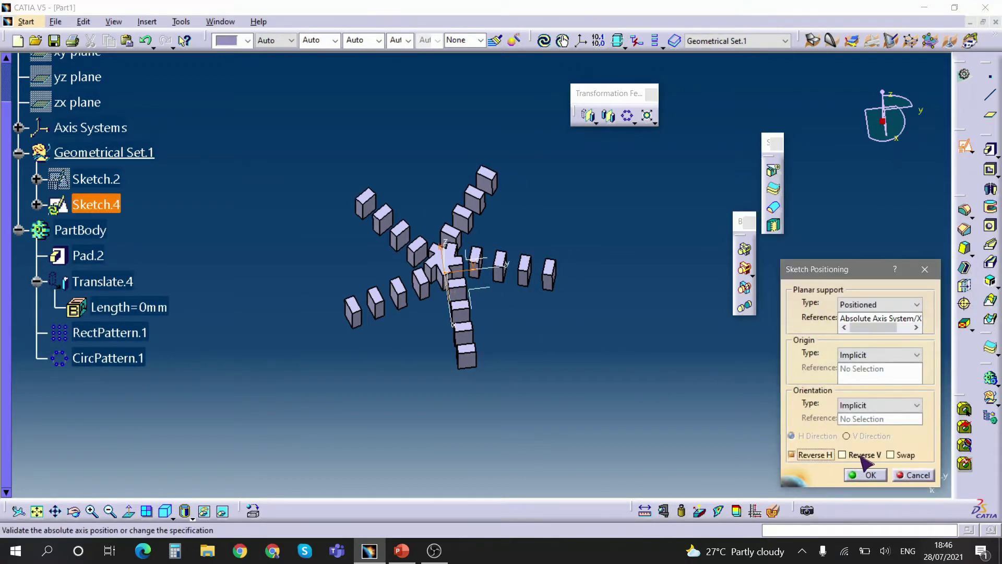
click(870, 475)
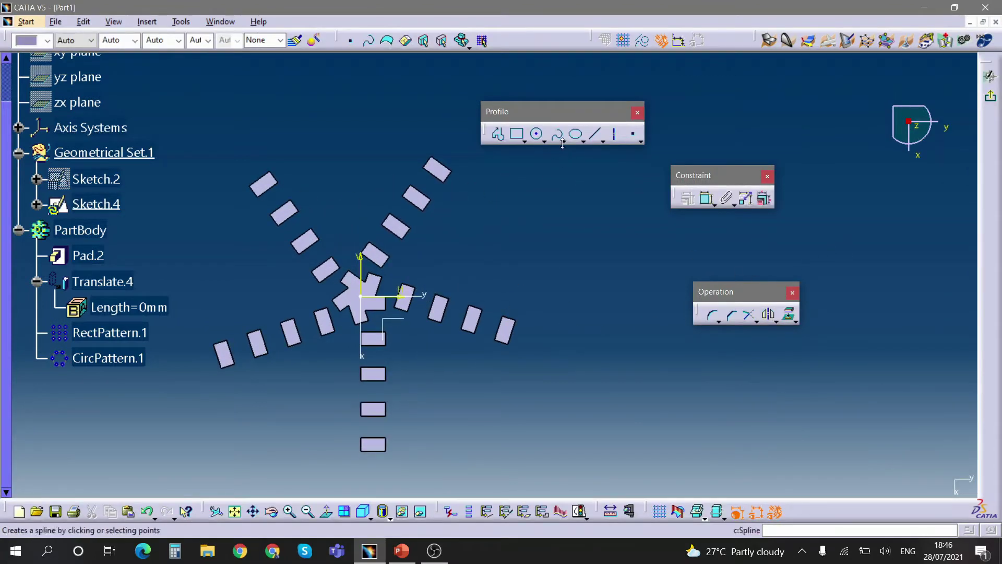
Step: Sketch four scattered points beside the star-shaped solid, the first at about H 212 mm, V 66 mm, and exit the sketch
click(633, 137)
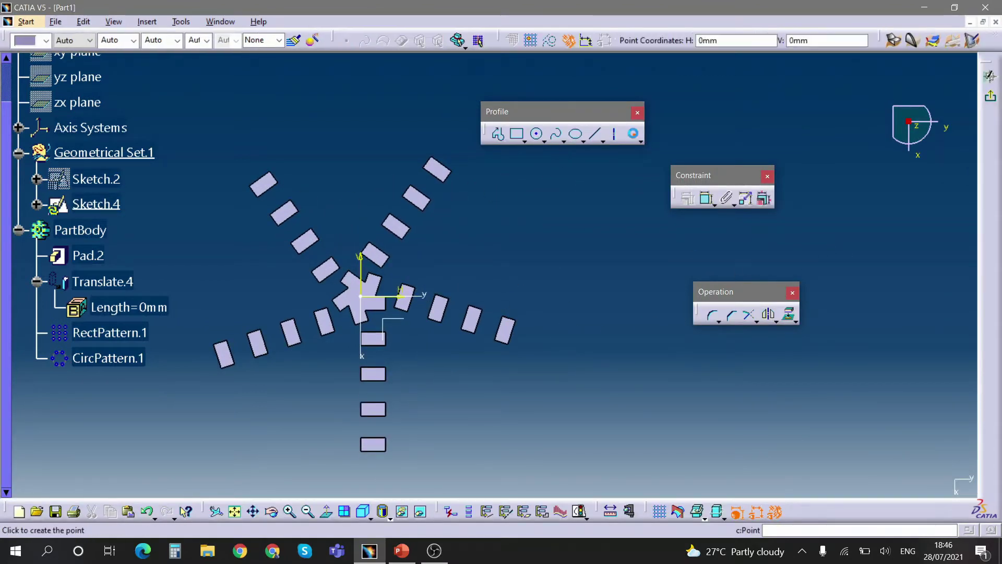
click(510, 250)
middle_drag(569, 327, 434, 235)
click(506, 313)
middle_drag(501, 257, 499, 292)
middle_drag(529, 202, 503, 251)
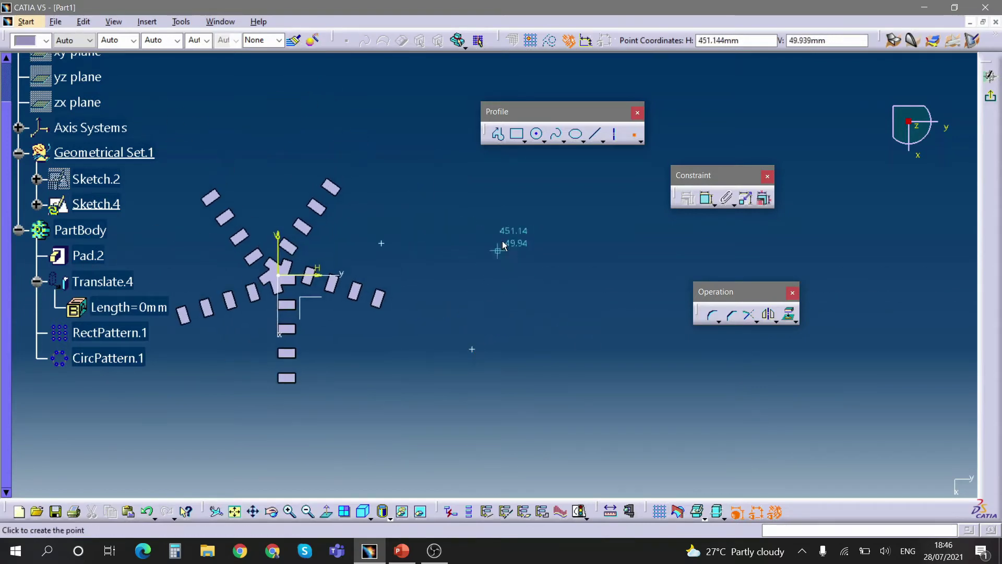
click(512, 212)
mouse_move(662, 226)
middle_down()
mouse_move(489, 241)
mouse_move(515, 350)
middle_up()
click(575, 267)
key(Escape)
click(990, 77)
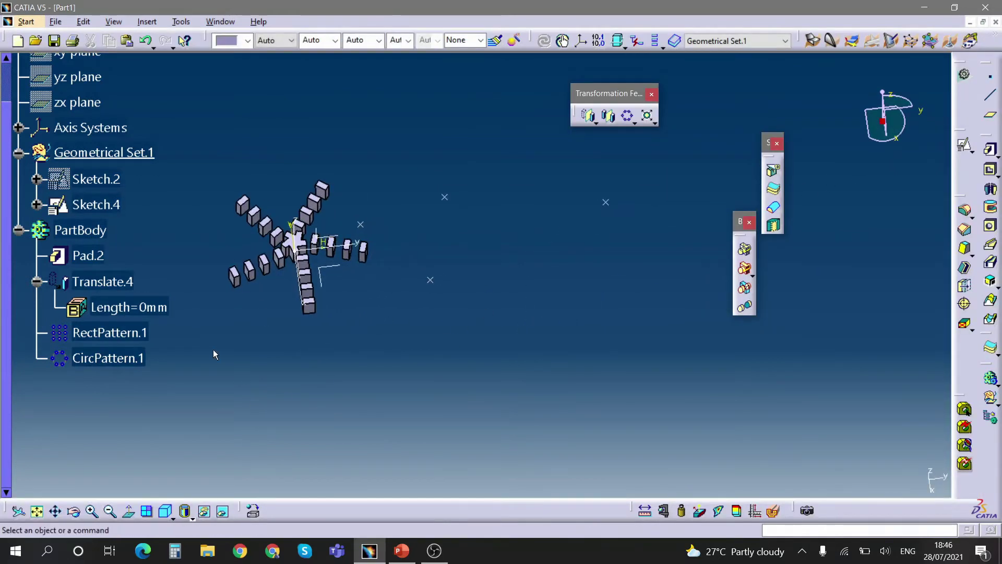
Step: Create a user pattern of the current solid with the points of Sketch.4 as its positions
middle_drag(339, 333, 383, 330)
click(635, 124)
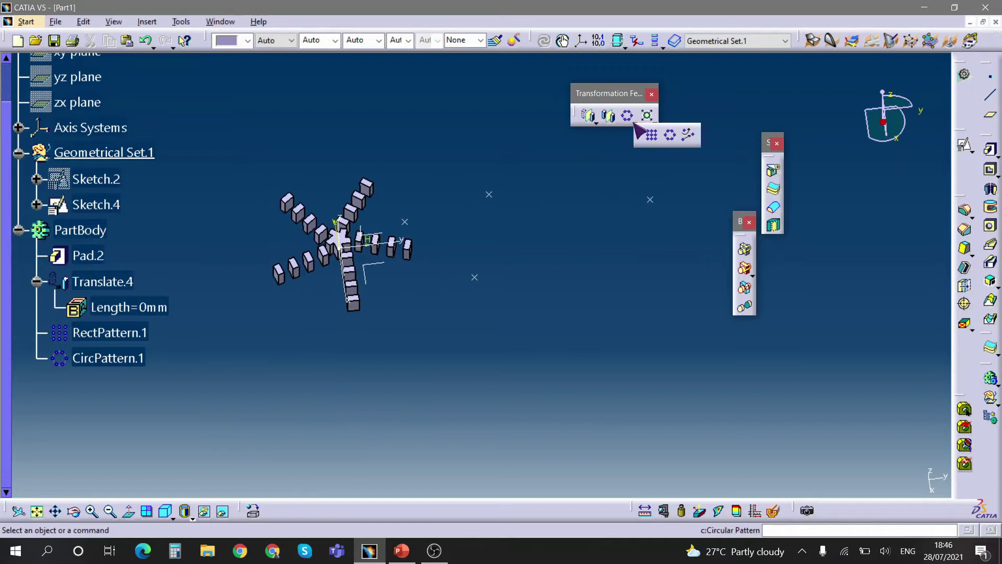
click(688, 134)
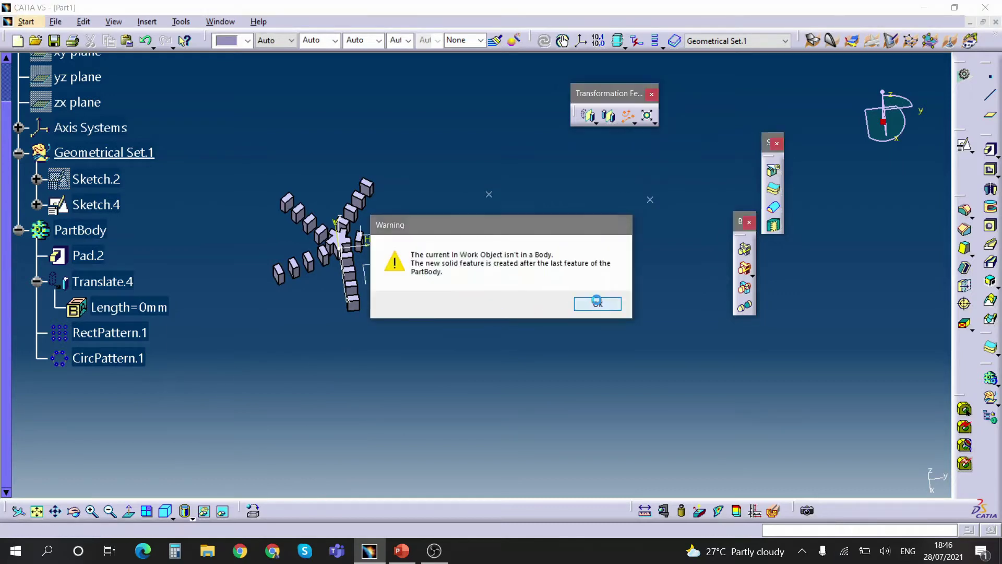
click(593, 300)
mouse_move(510, 354)
middle_down()
mouse_move(518, 283)
mouse_move(526, 325)
middle_up()
click(516, 259)
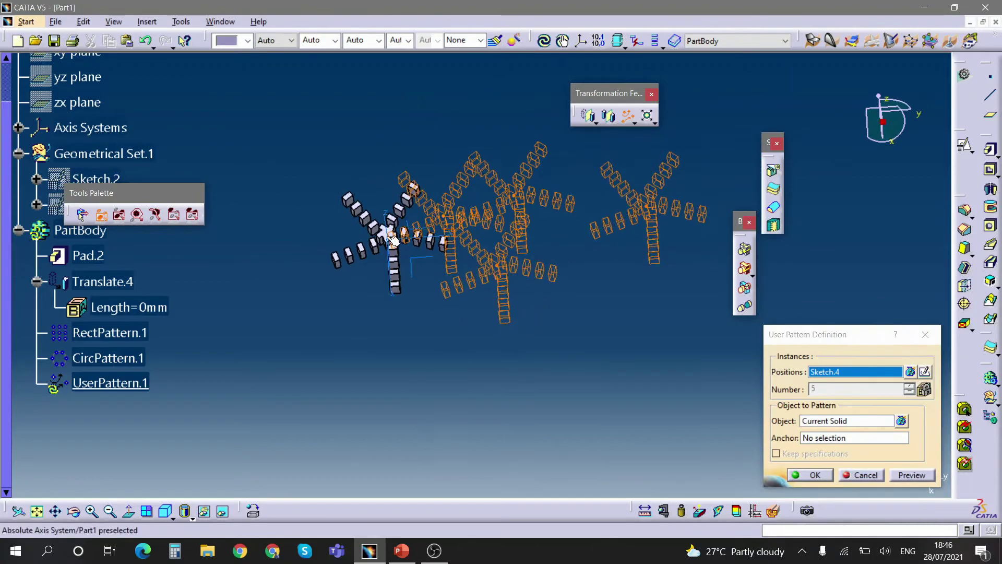
click(912, 475)
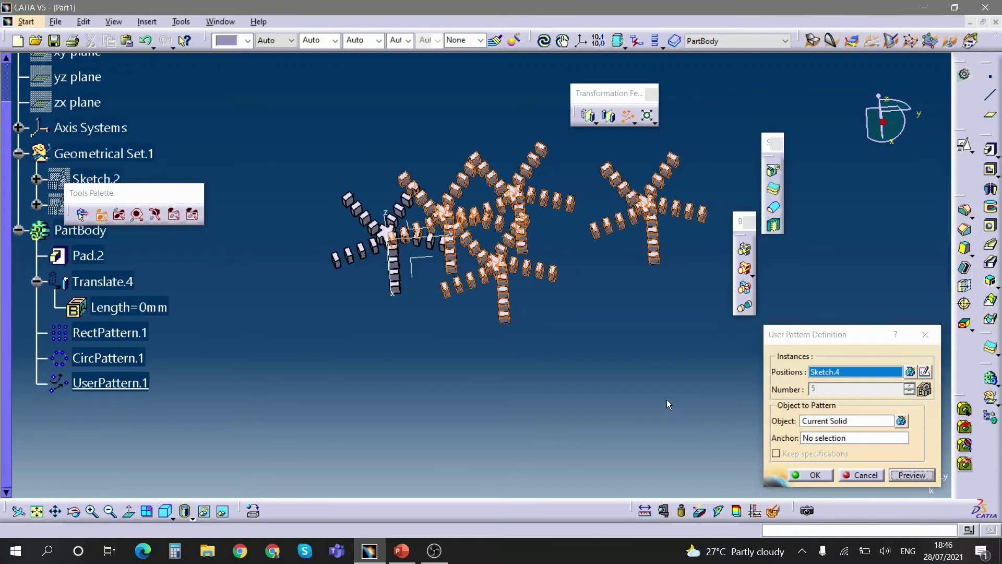
middle_drag(559, 381, 520, 322)
click(814, 474)
middle_drag(553, 360, 334, 377)
Step: Delete the translation and the rectangular, circular and user patterns from the PartBody, keeping Pad.2
click(112, 383)
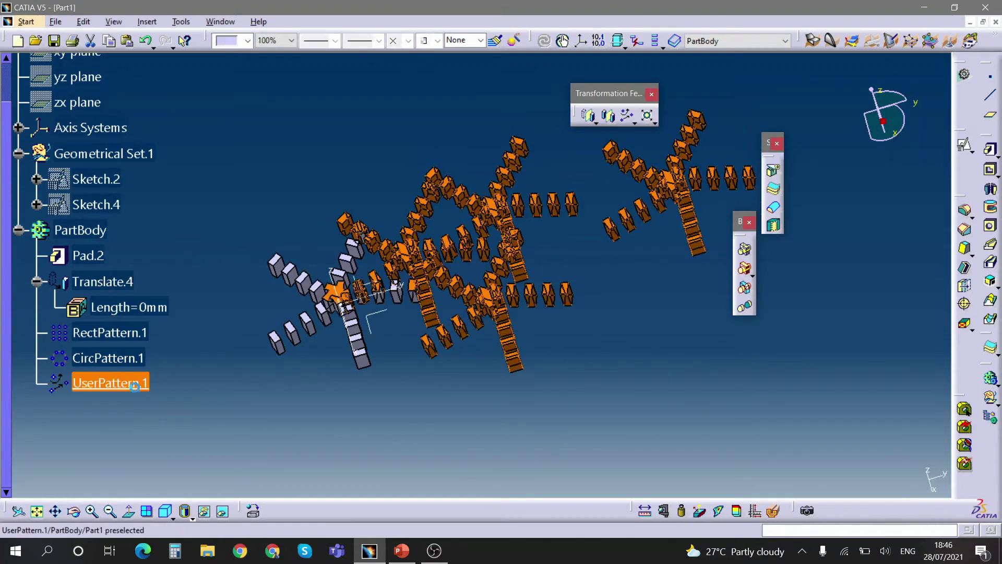
shift+click(104, 257)
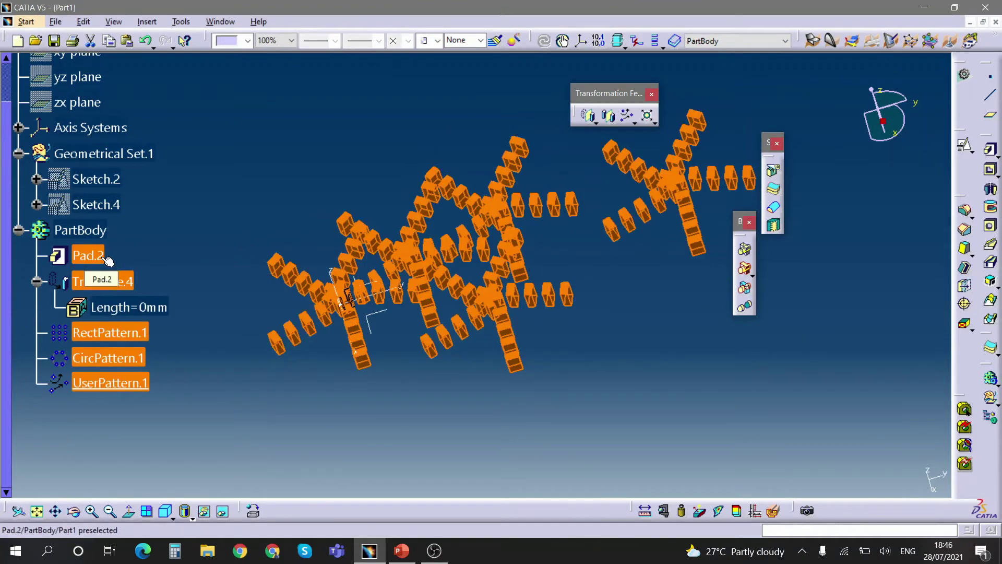
click(103, 282)
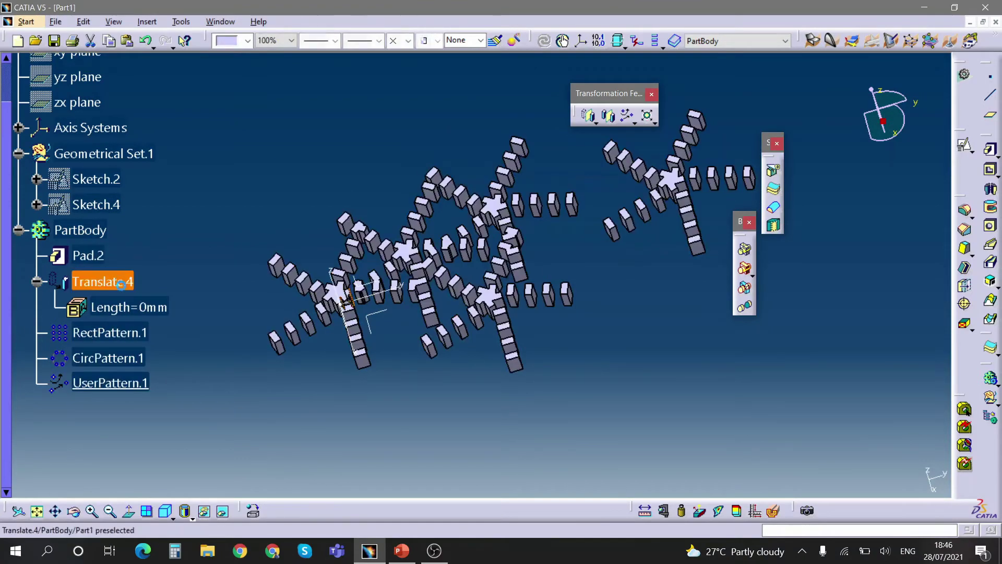
shift+click(133, 382)
key(Delete)
key(Return)
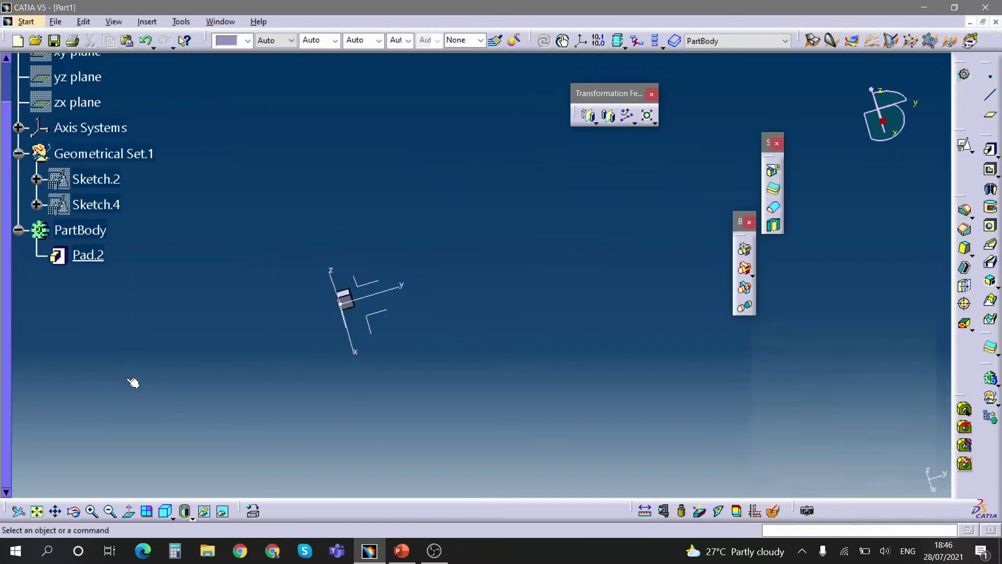
Step: Delete the point sketch Sketch.4, and delete Sketch.2 together with its pad
middle_drag(190, 383, 358, 288)
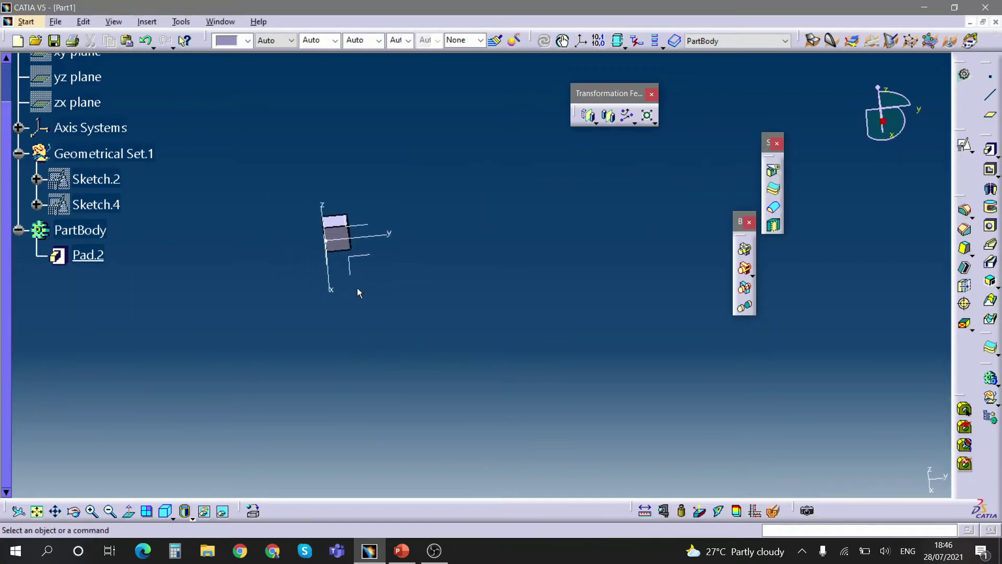
click(107, 205)
key(Delete)
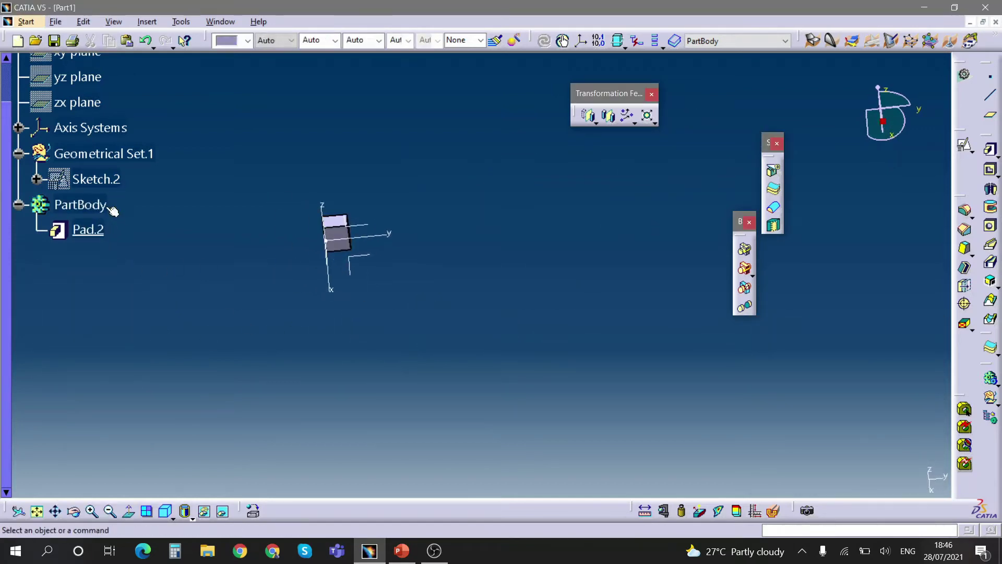
click(99, 179)
key(Delete)
key(Return)
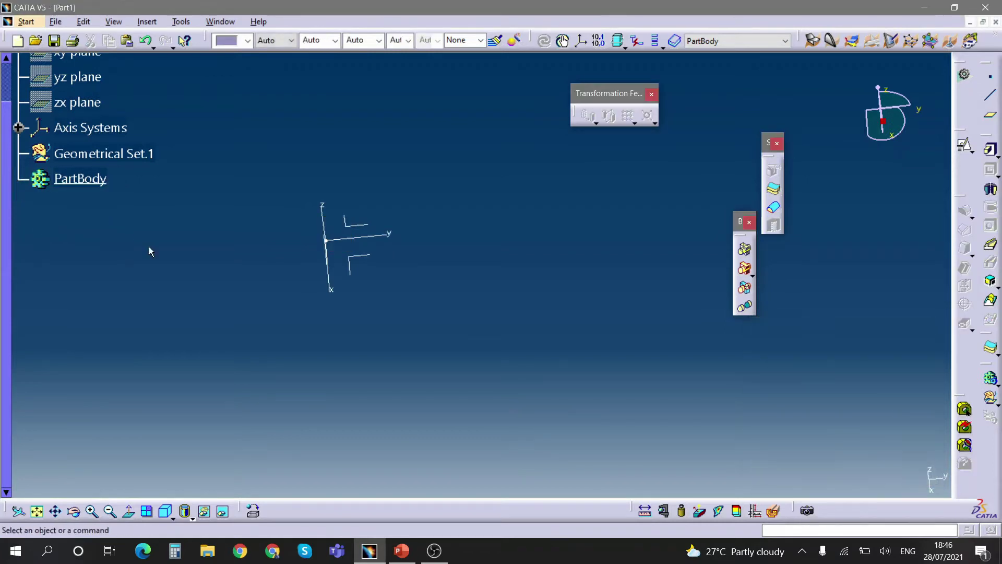
Step: Open a positioned sketch in the PartBody on the absolute XY plane with H reversed and axes swapped
middle_drag(308, 254, 543, 308)
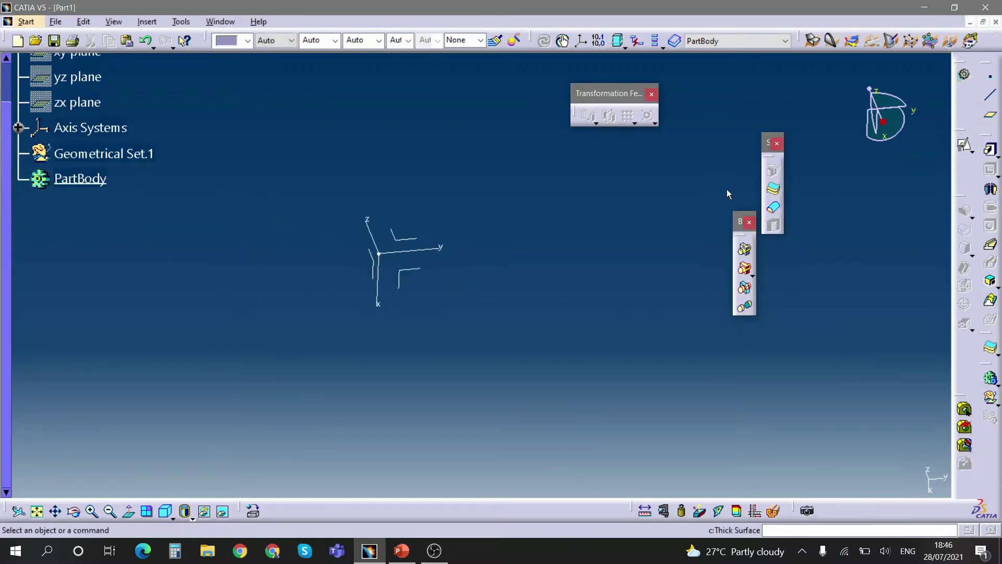
click(964, 146)
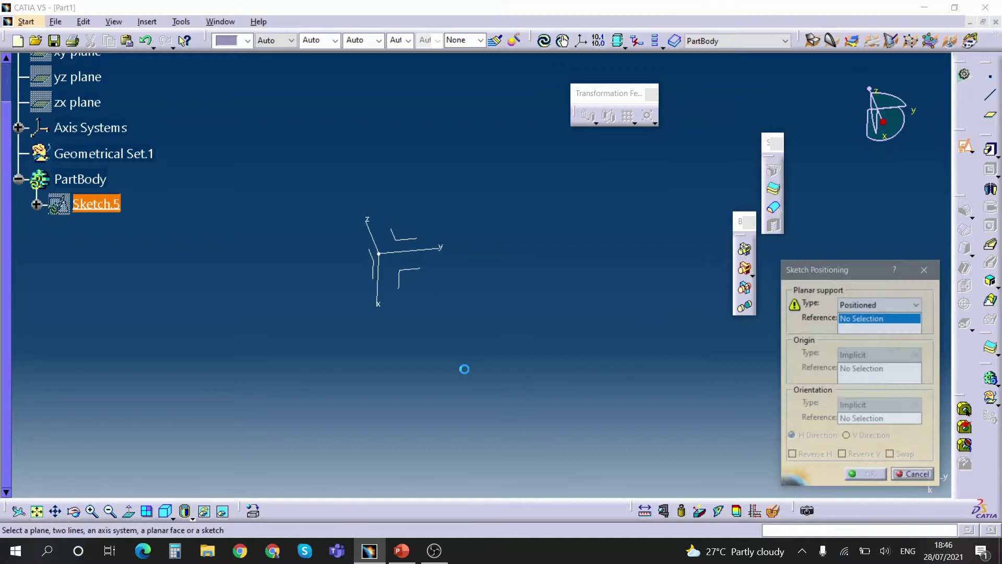
click(421, 275)
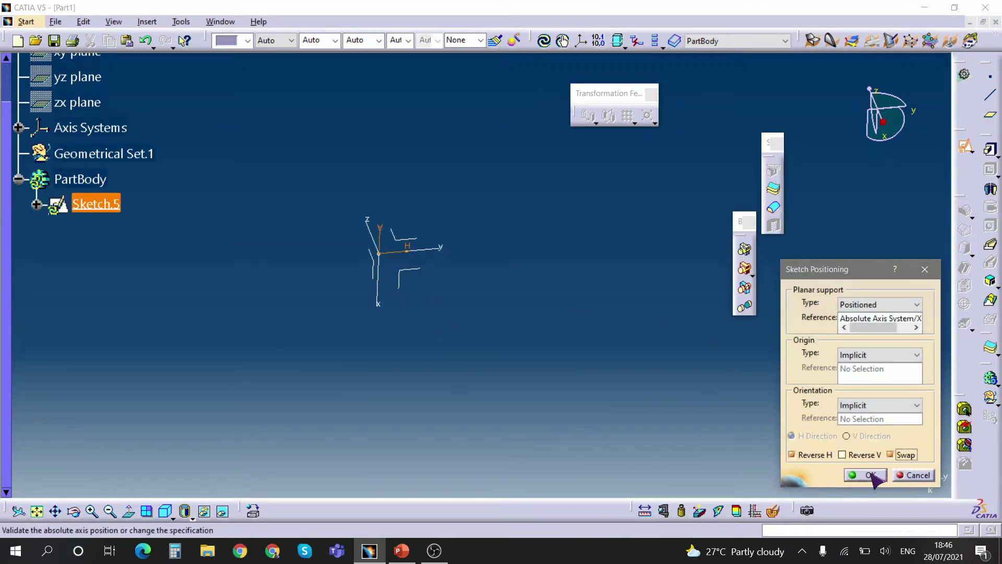
click(869, 475)
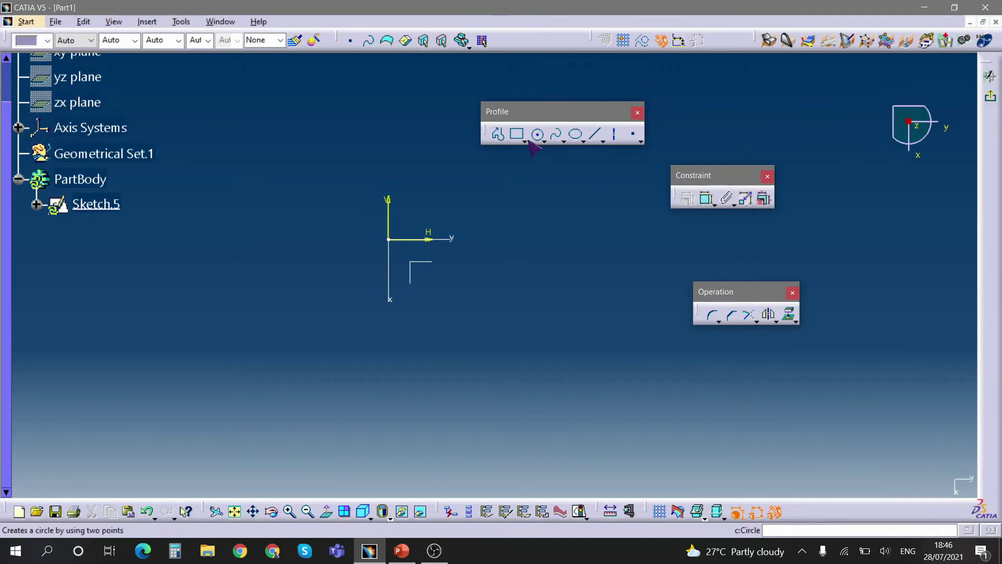
Step: Sketch a centered rectangle about 374 mm by 287 mm on the sketch origin and exit the sketch
click(524, 141)
click(671, 152)
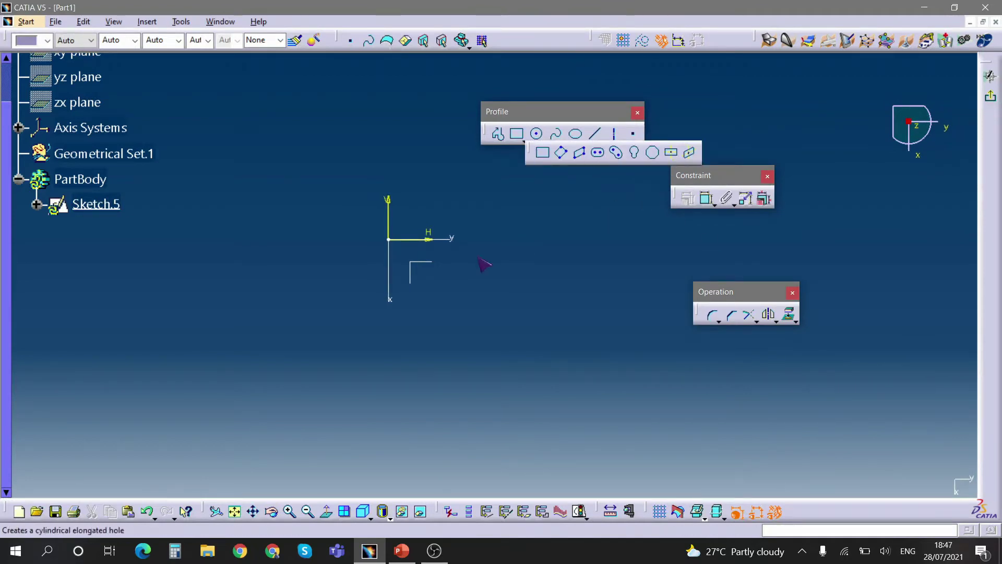
click(388, 239)
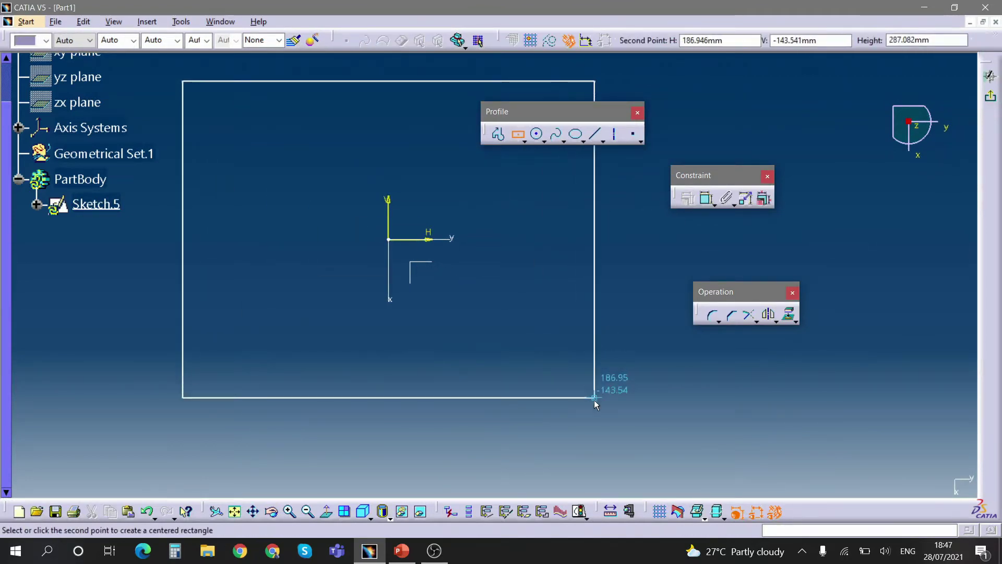
click(593, 398)
click(987, 99)
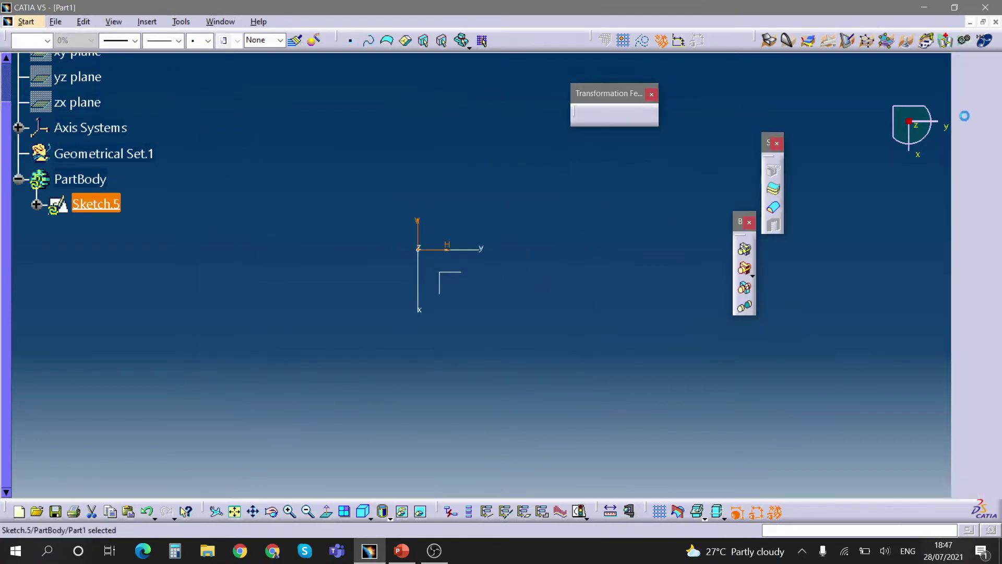
click(618, 261)
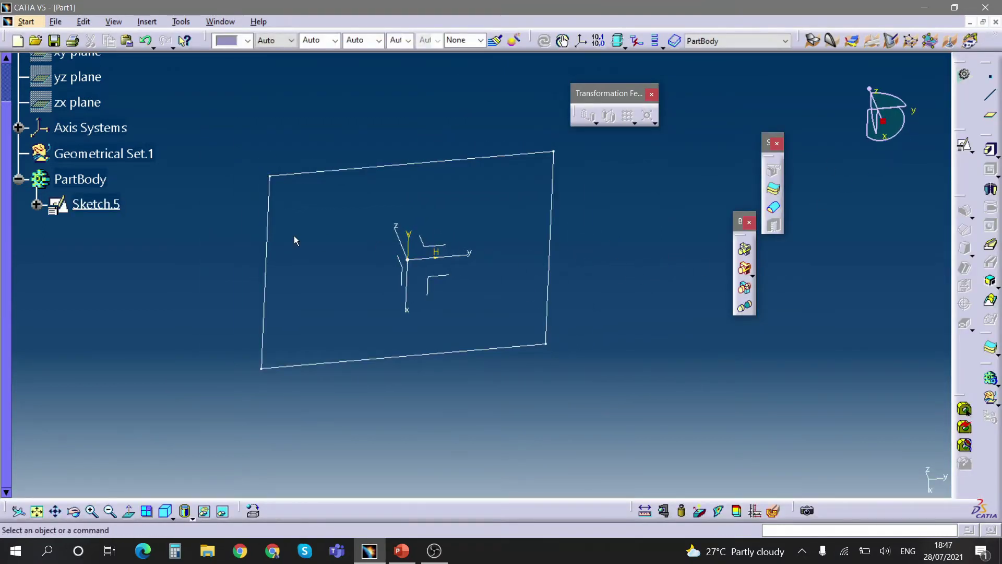
Step: Make the PartBody the in-work object and pad the rectangle sketch to a length of 20 mm
right_click(83, 180)
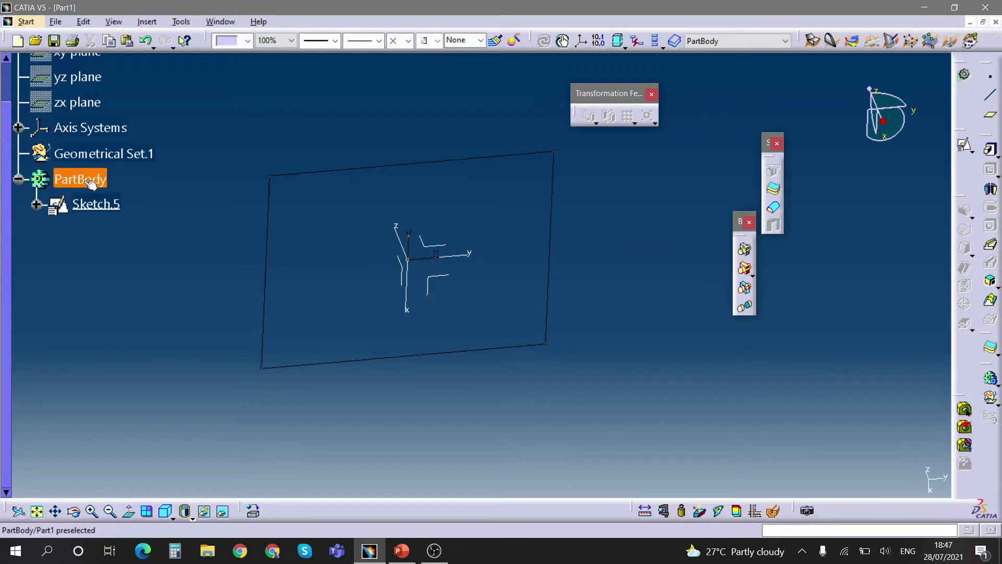
click(126, 273)
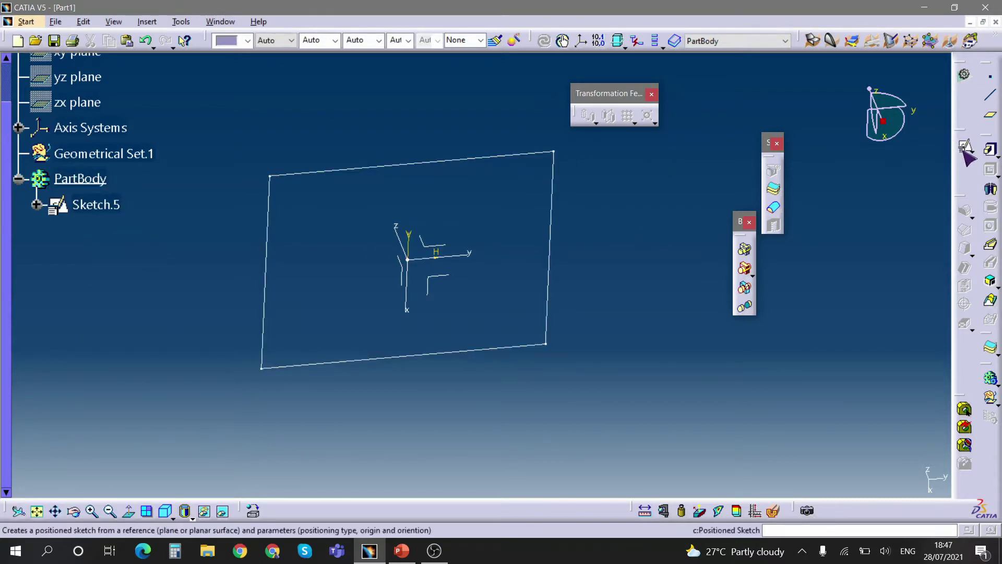
click(991, 150)
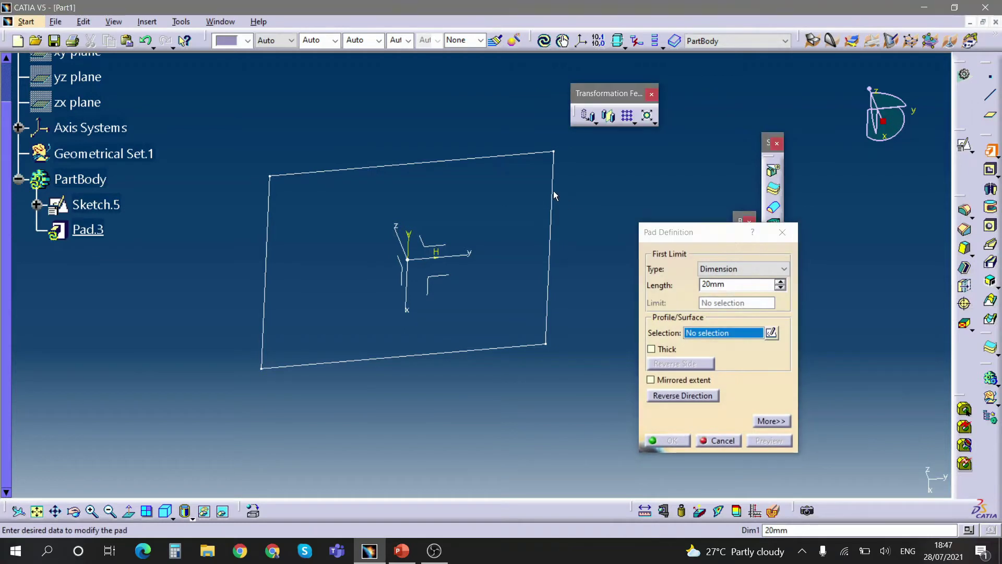
click(553, 192)
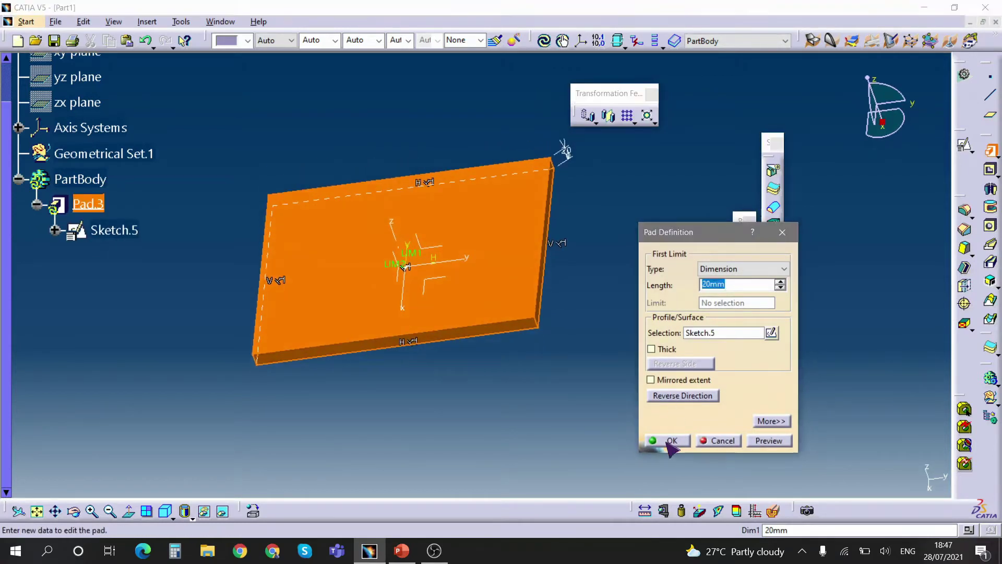
click(667, 441)
middle_drag(553, 300, 733, 248)
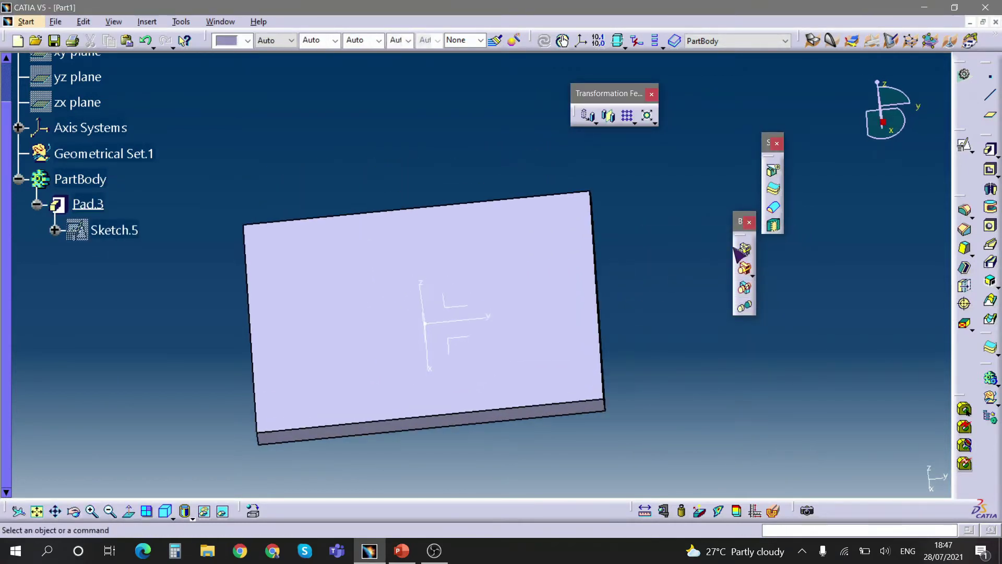
Step: Create a blind hole of 20 mm diameter and 10 mm depth on the plate's top face, on the +Y side of the origin
click(990, 225)
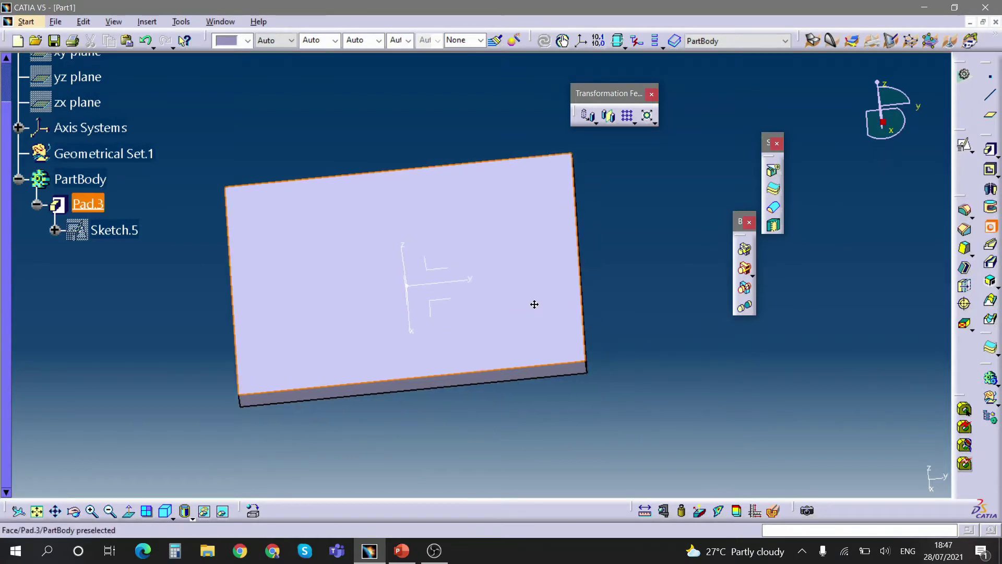
click(499, 278)
middle_drag(499, 309, 502, 267)
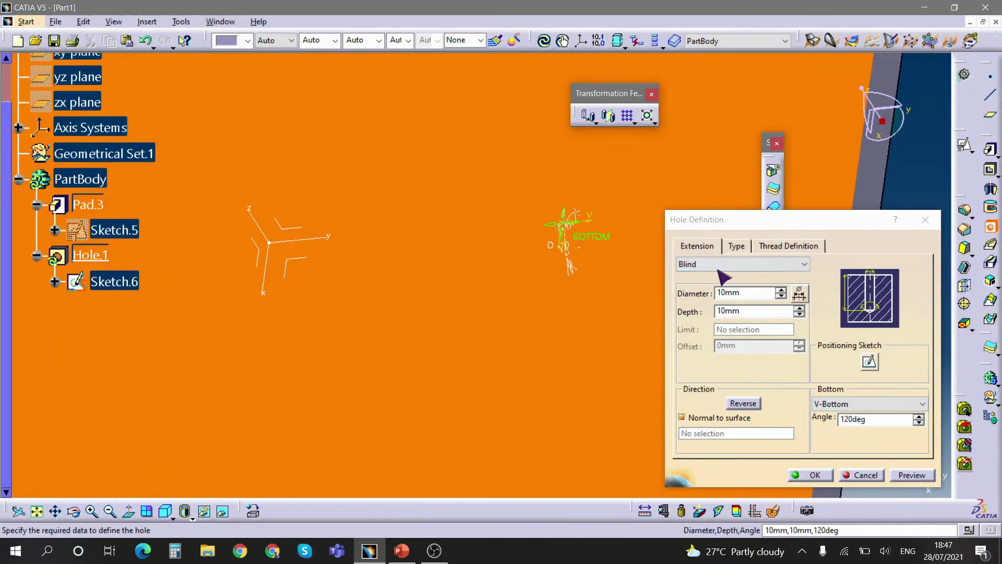
double_click(748, 293)
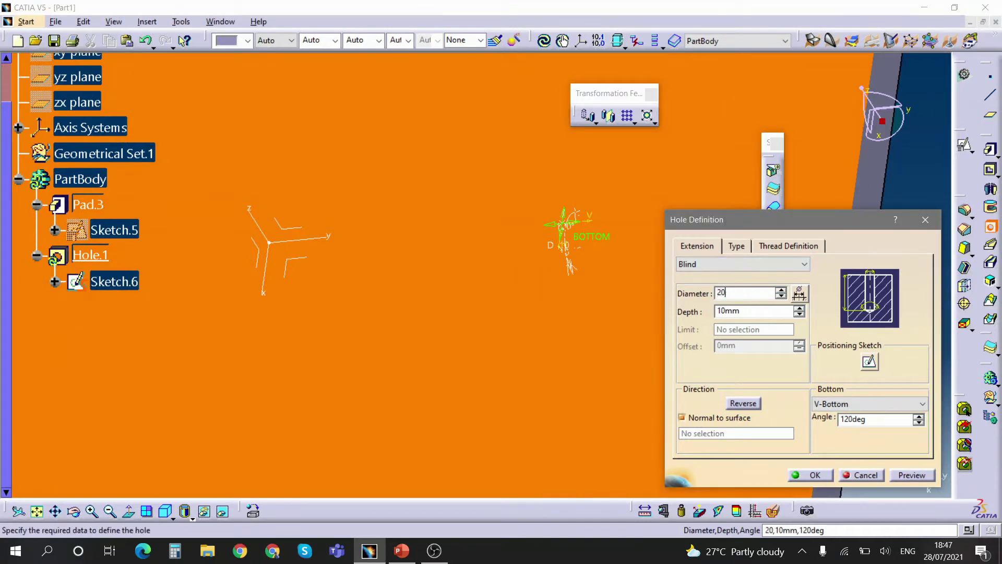
key(Return)
middle_drag(595, 225, 595, 292)
click(694, 348)
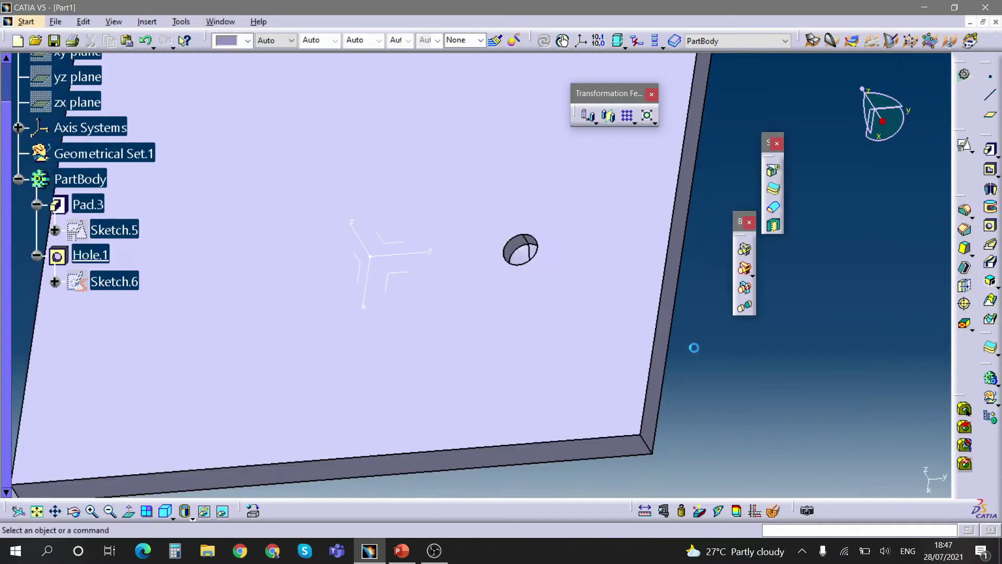
Step: Make the PartBody the in-work object
middle_drag(694, 347, 530, 260)
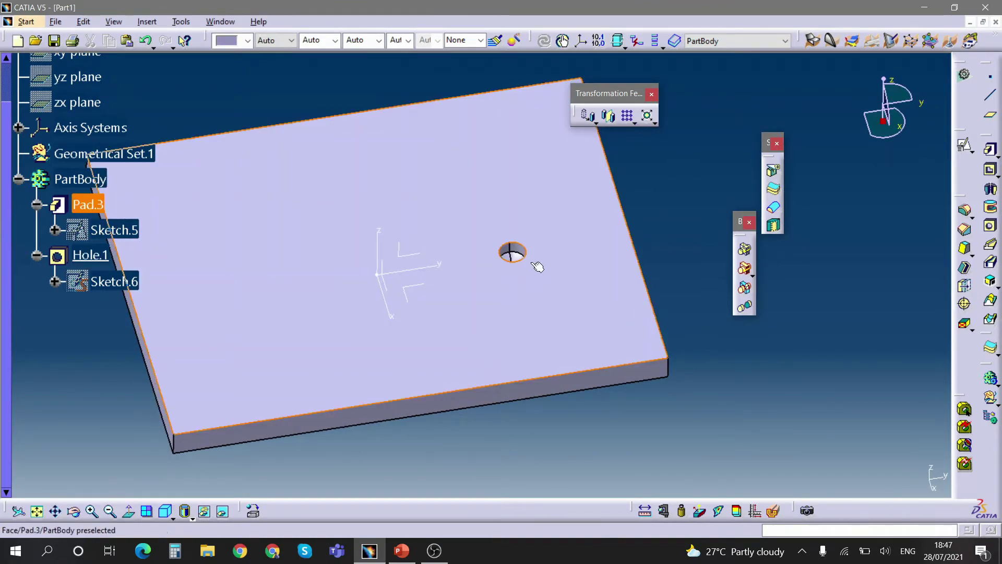
middle_drag(514, 261, 527, 249)
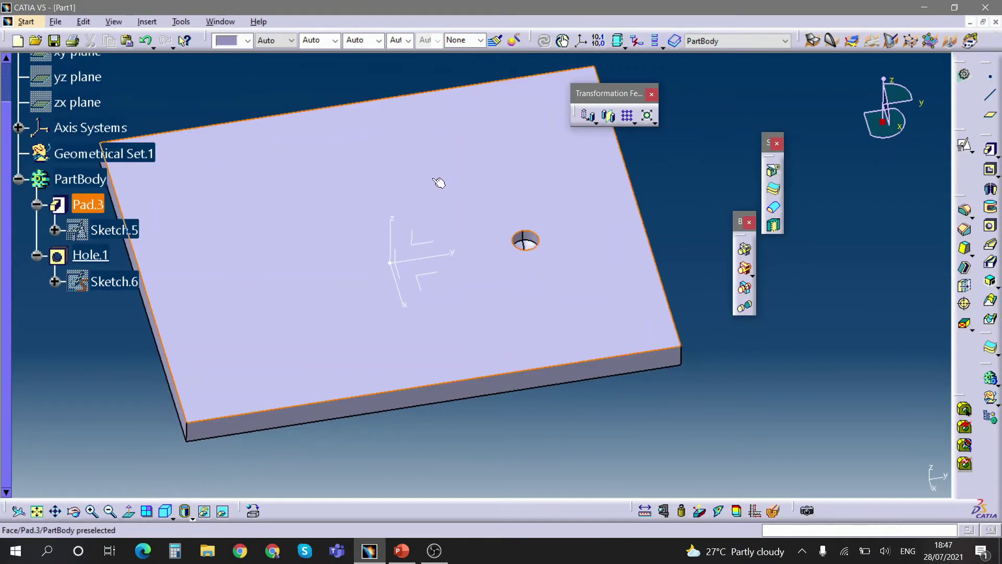
middle_drag(359, 219, 443, 231)
right_click(92, 178)
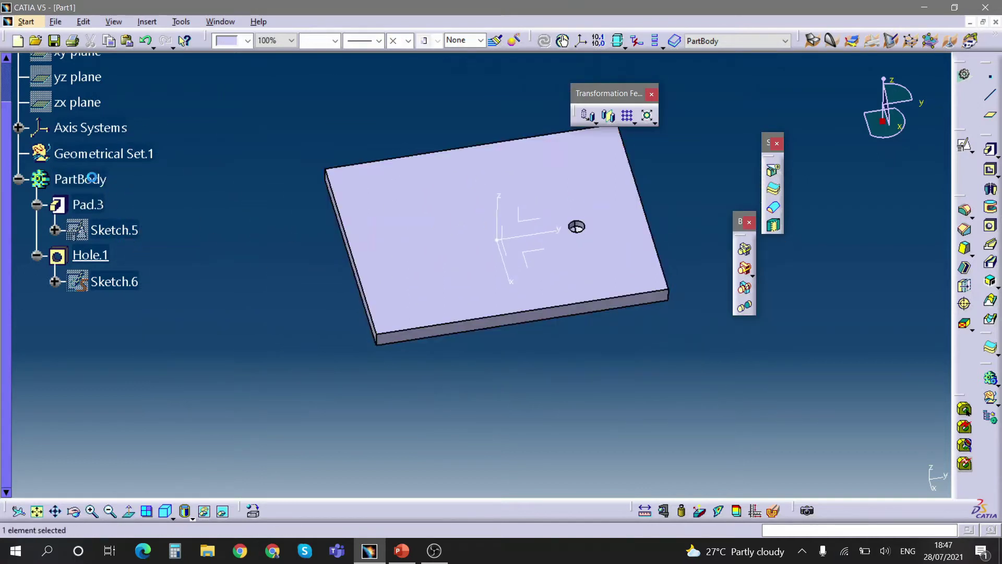
right_click(91, 179)
click(154, 249)
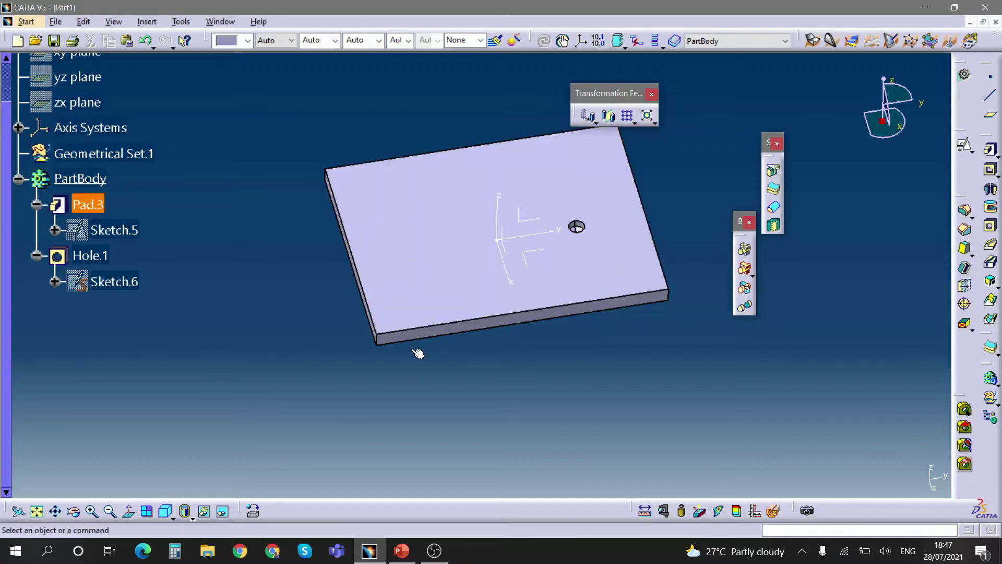
middle_drag(490, 369, 584, 285)
middle_drag(501, 292, 445, 363)
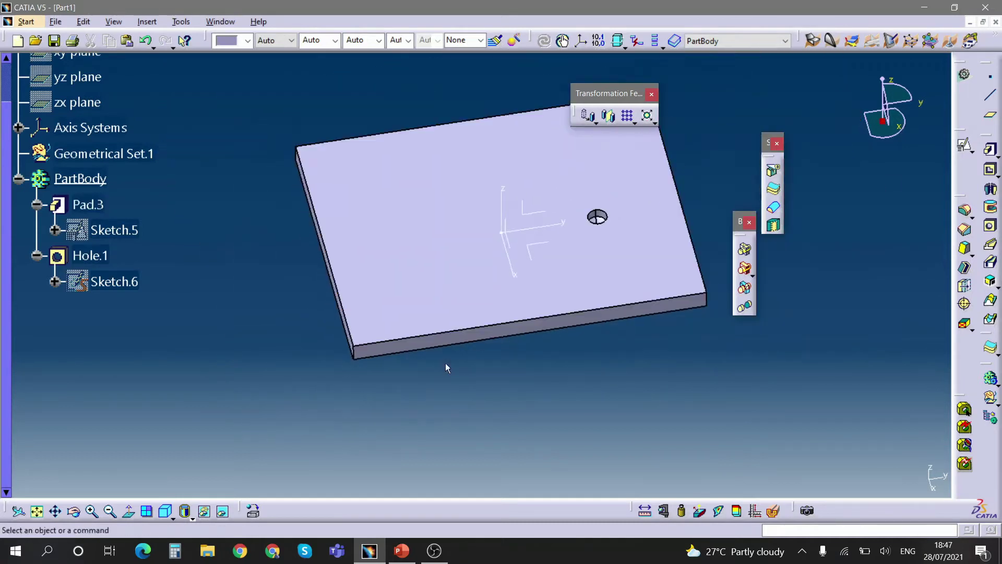
Step: Make Hole.1 the in-work object
right_click(103, 259)
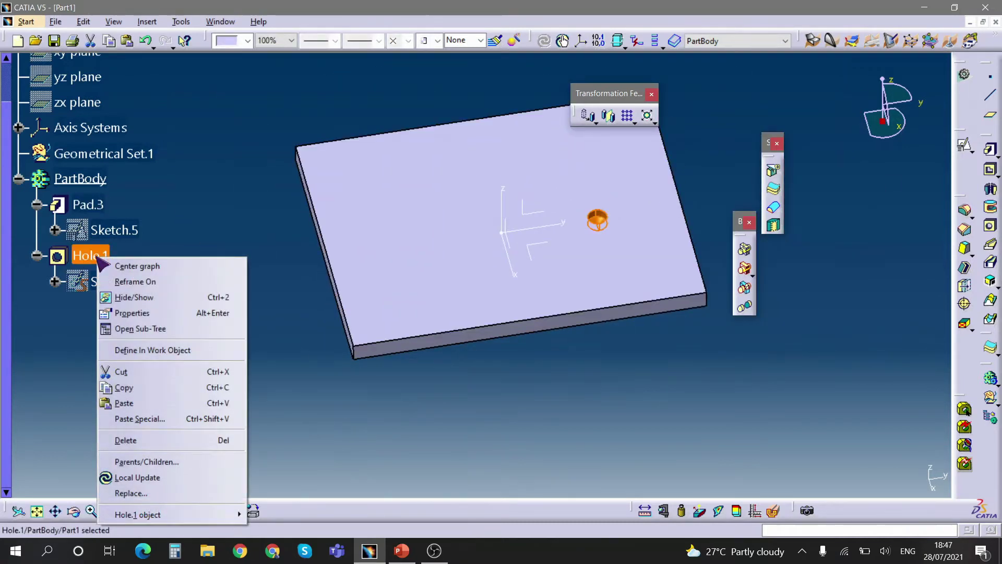
click(135, 348)
right_click(101, 255)
click(151, 346)
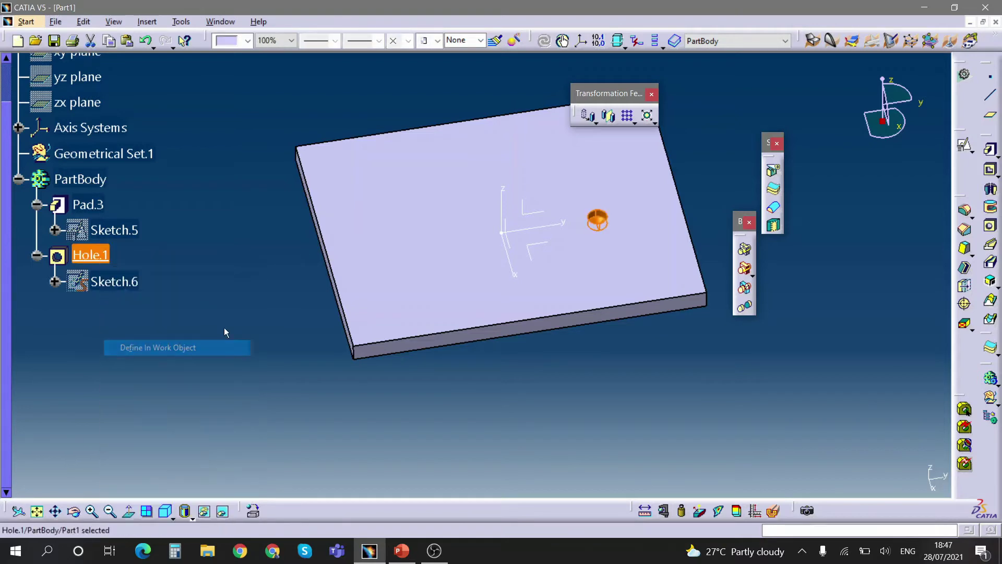
click(635, 121)
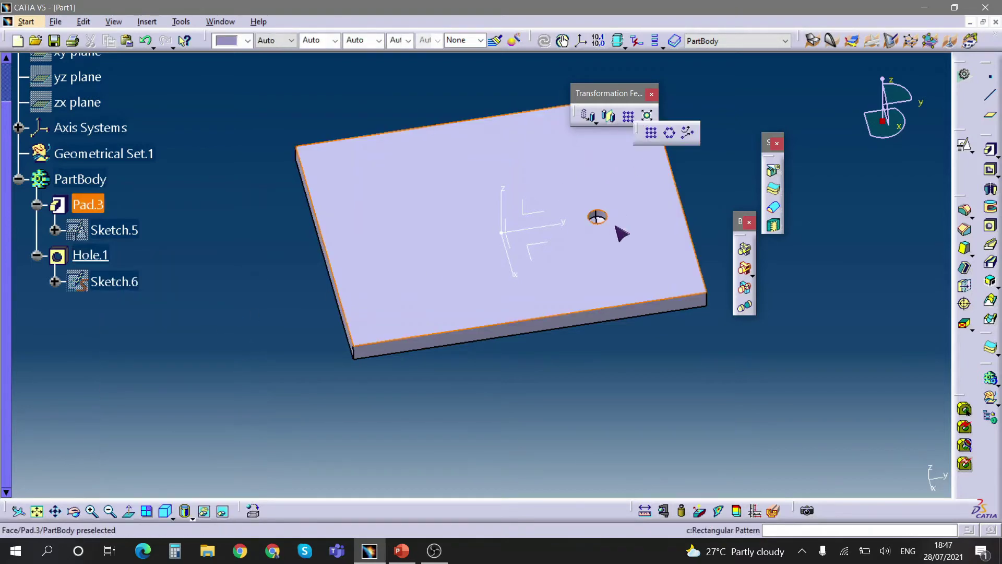
click(671, 134)
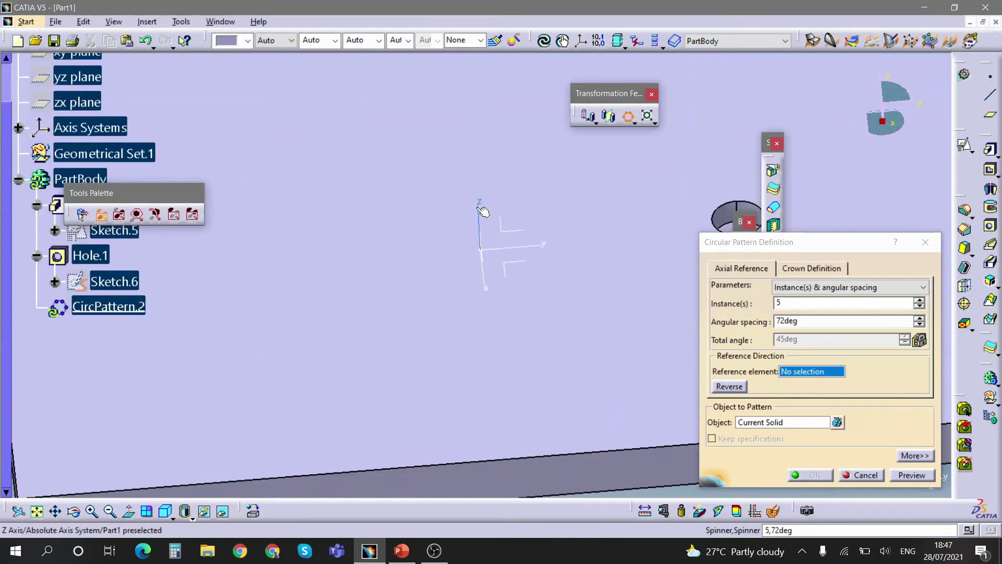
click(479, 209)
key(Escape)
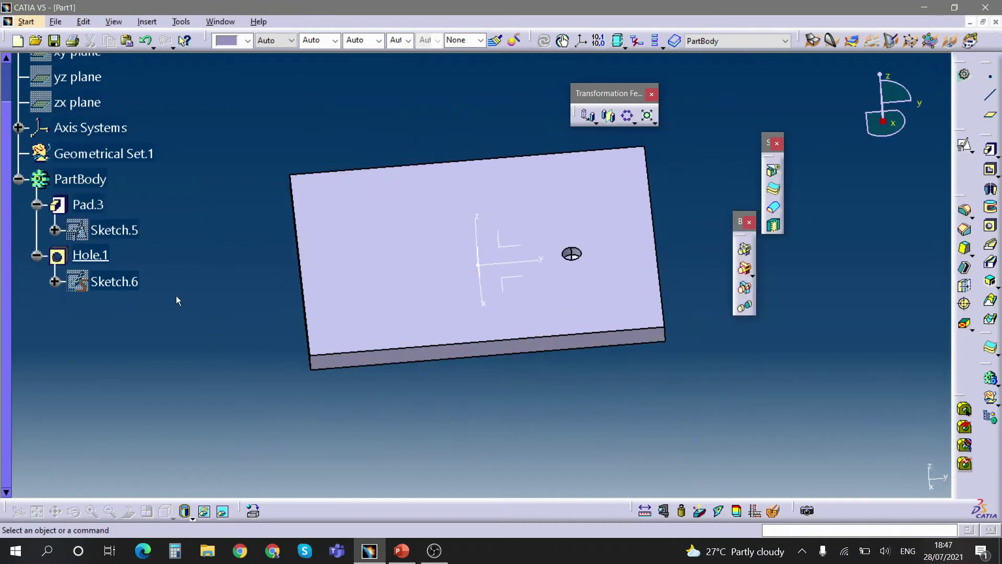
Step: Create a circular pattern of Hole.1 around the absolute Z axis with 5 instances at 72 deg angular spacing
click(89, 254)
click(234, 269)
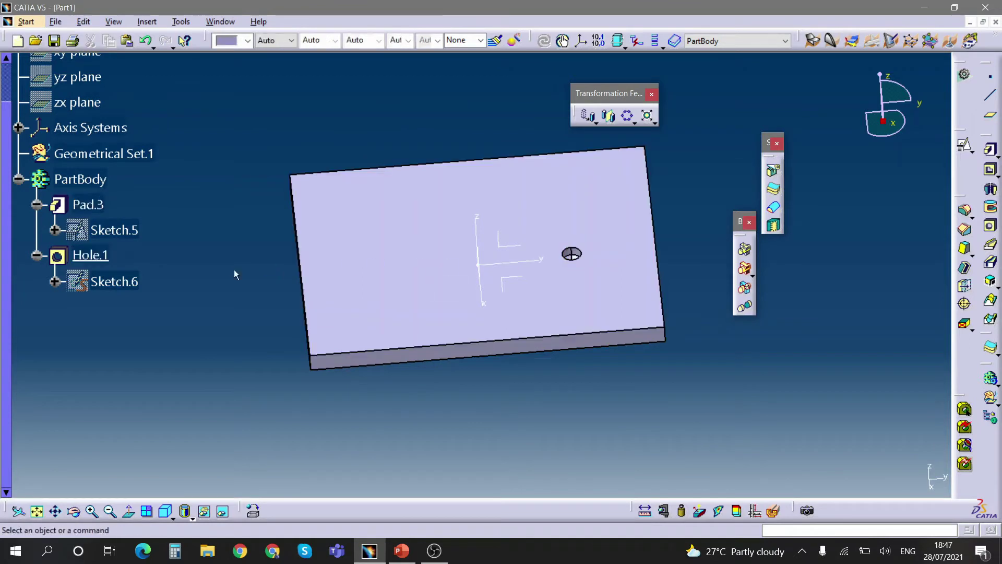
click(106, 255)
click(202, 309)
click(107, 259)
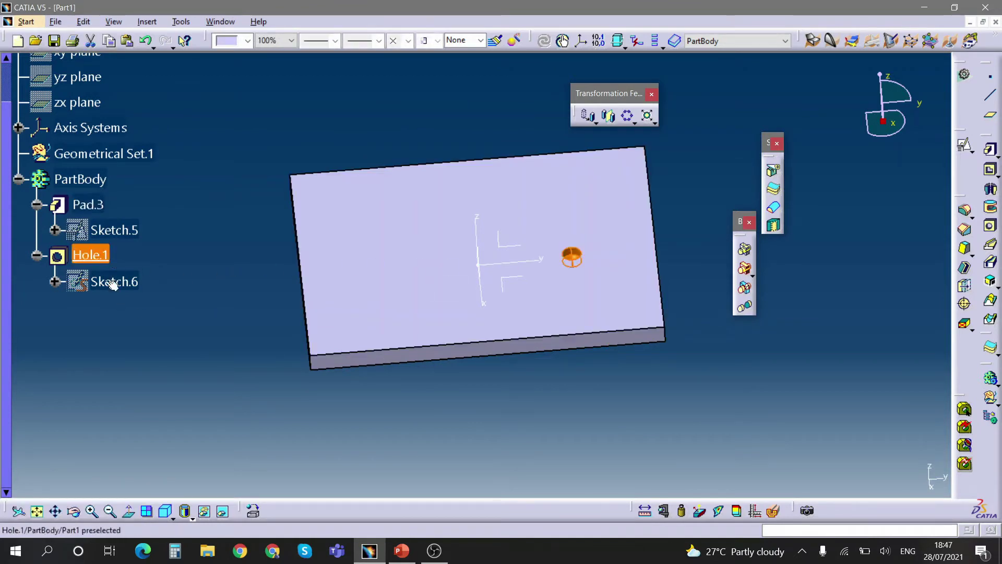
click(627, 115)
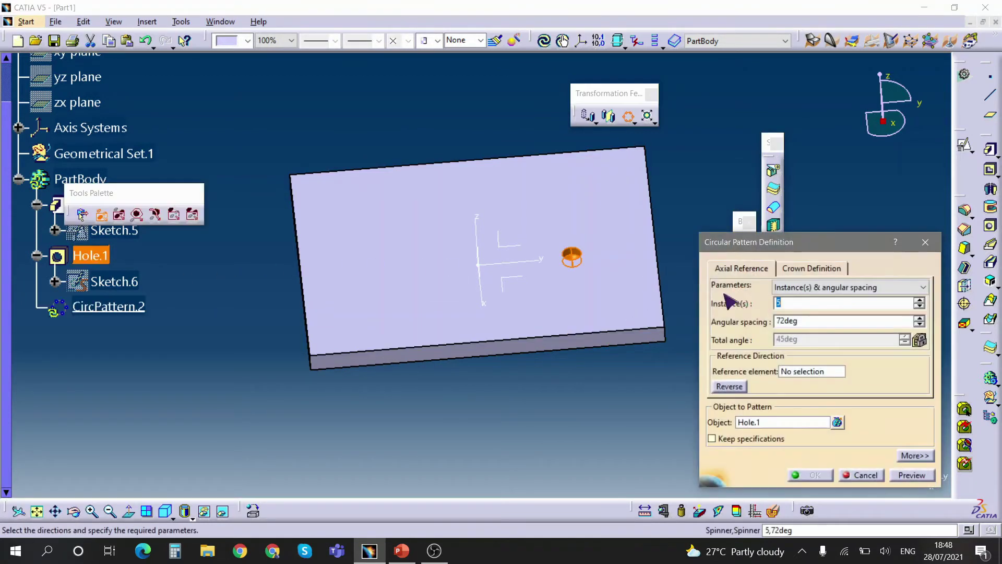
click(478, 225)
middle_drag(452, 248, 516, 236)
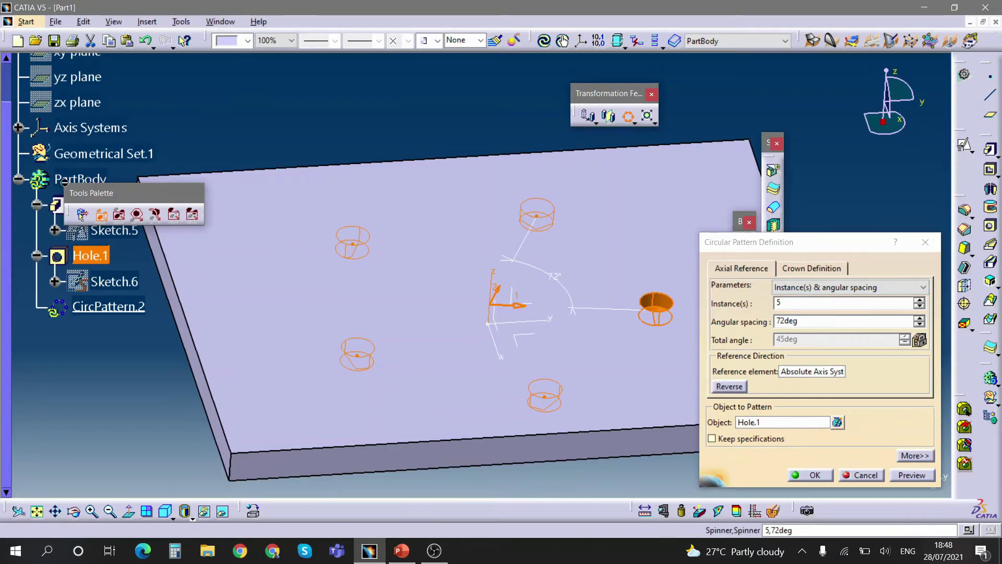
middle_drag(601, 317, 498, 339)
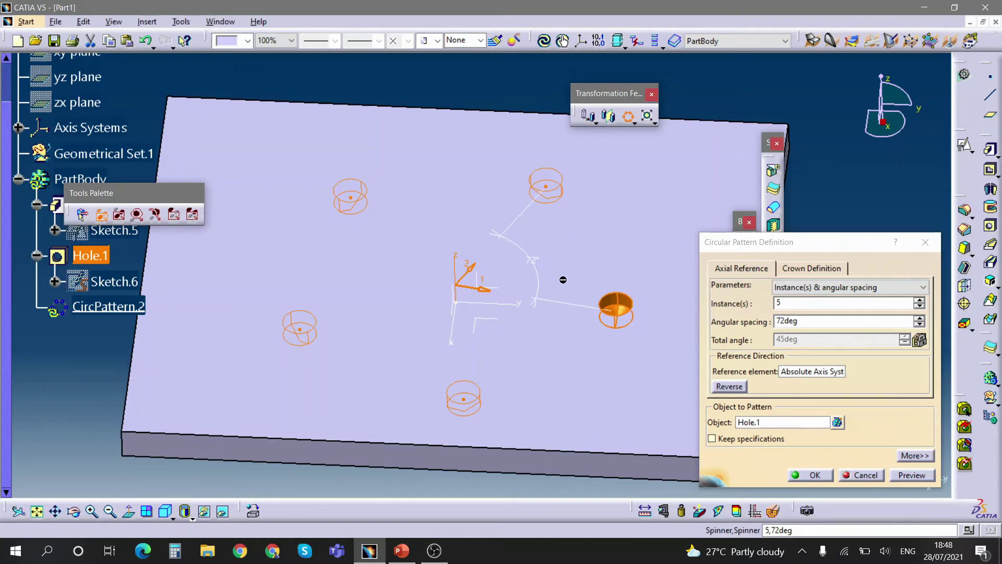
click(814, 475)
middle_drag(570, 258, 546, 400)
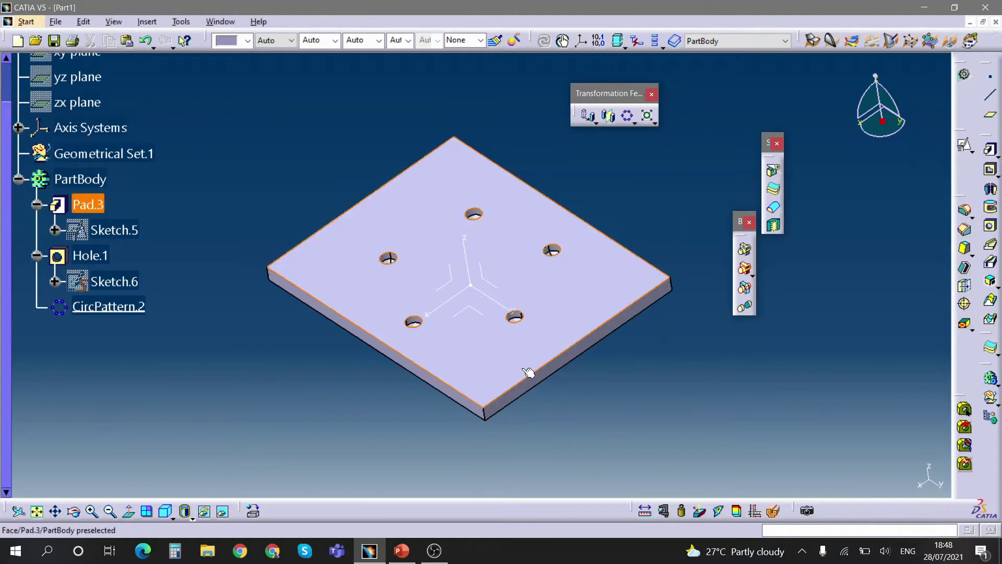
Step: Make the PartBody the in-work object and collapse its branch in the specification tree
click(655, 123)
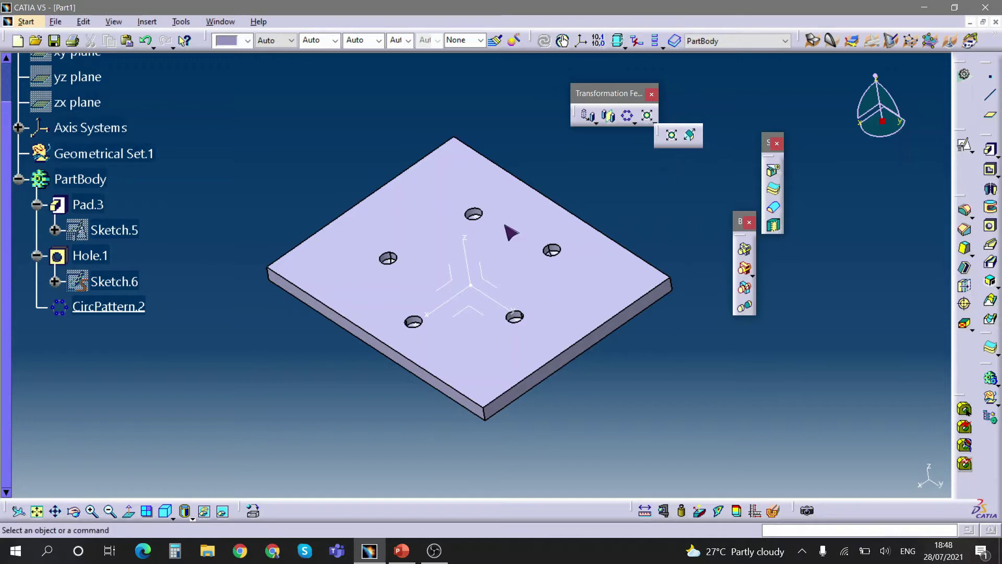
right_click(100, 179)
click(173, 230)
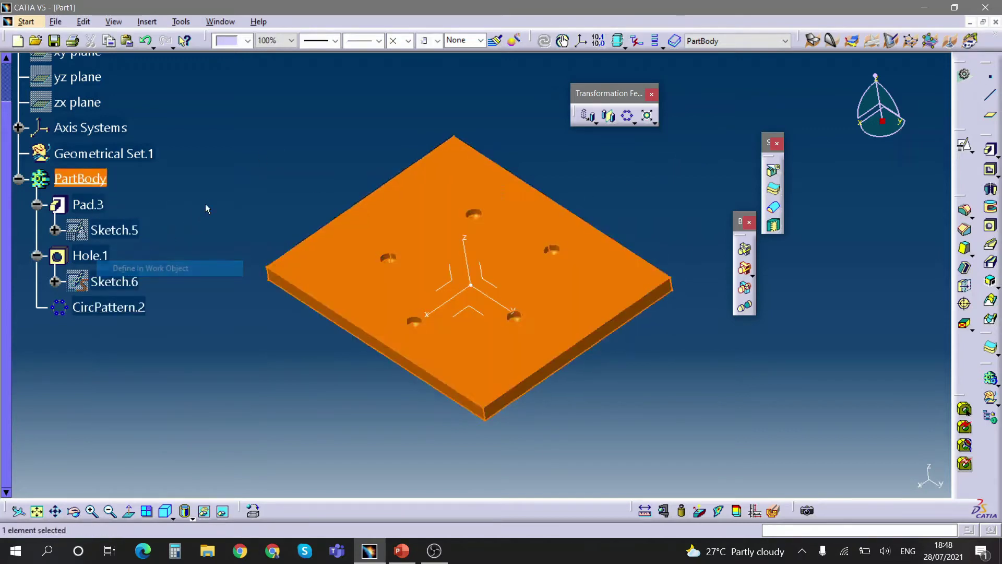
click(646, 233)
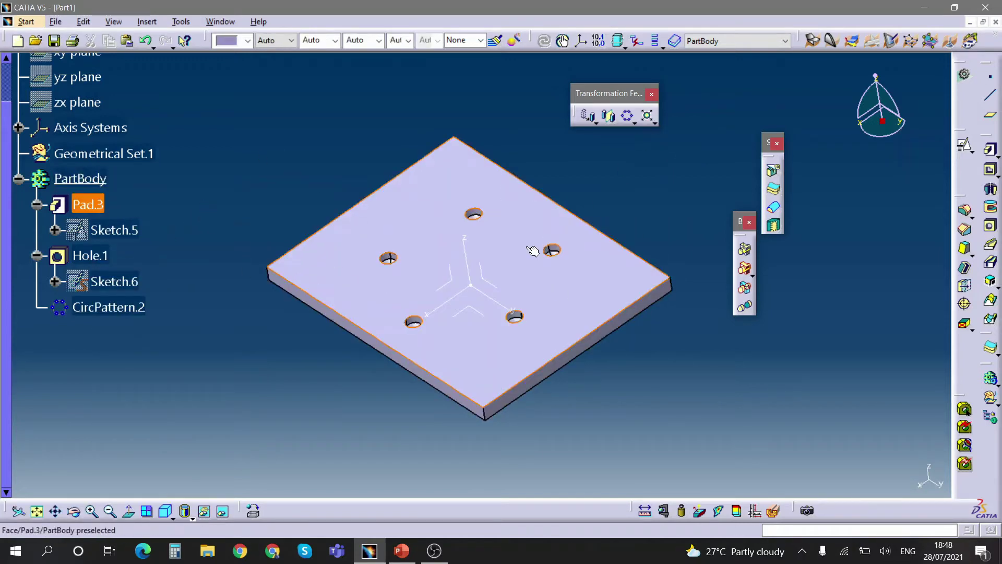
click(19, 180)
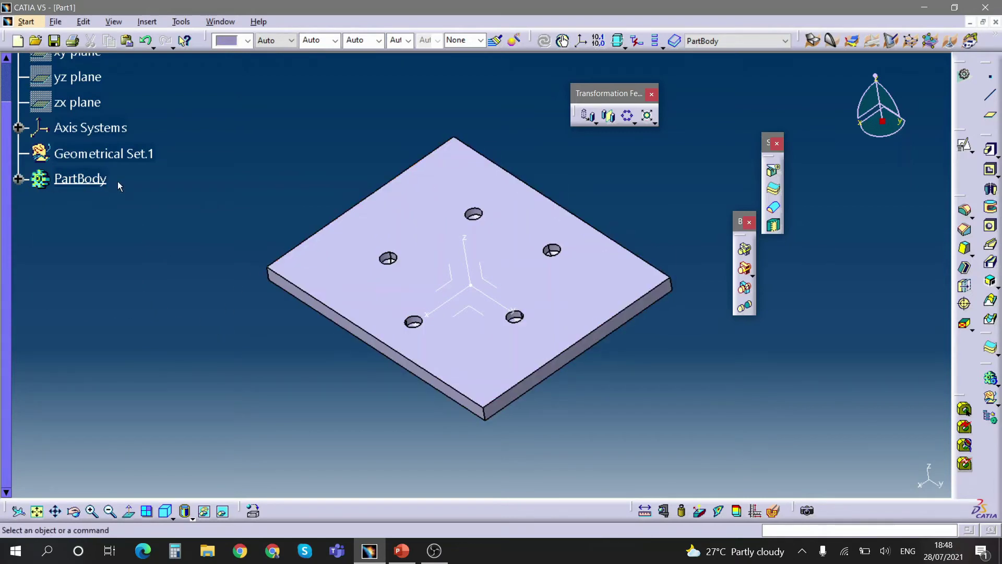
Step: Scale the PartBody relative to the plate's top face with a ratio of 0.5
click(655, 122)
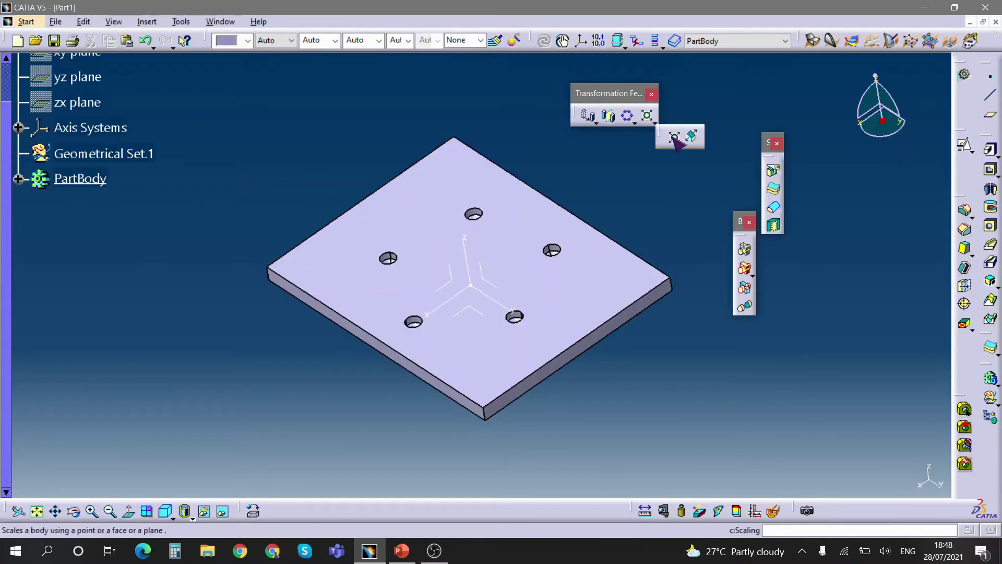
click(673, 139)
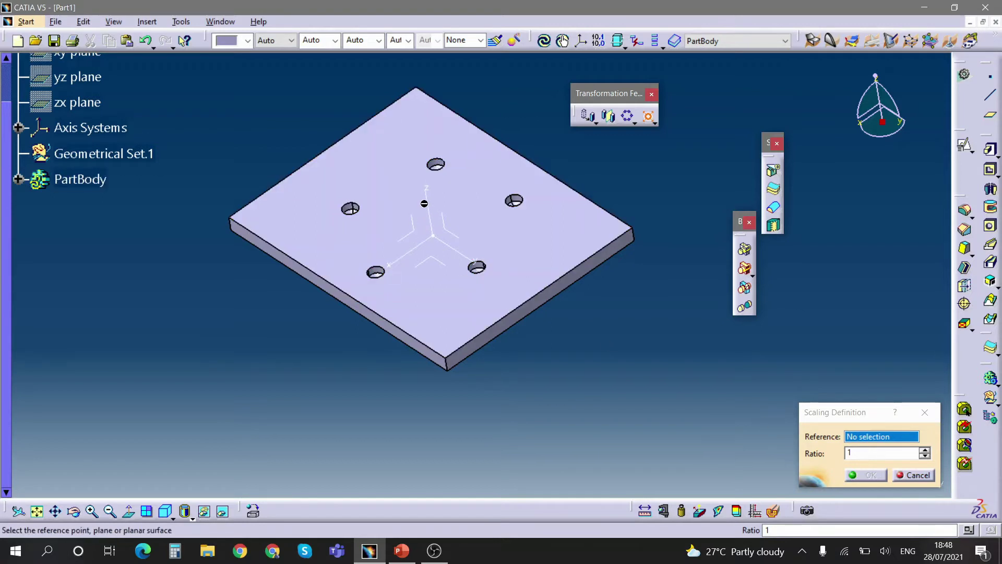
click(470, 224)
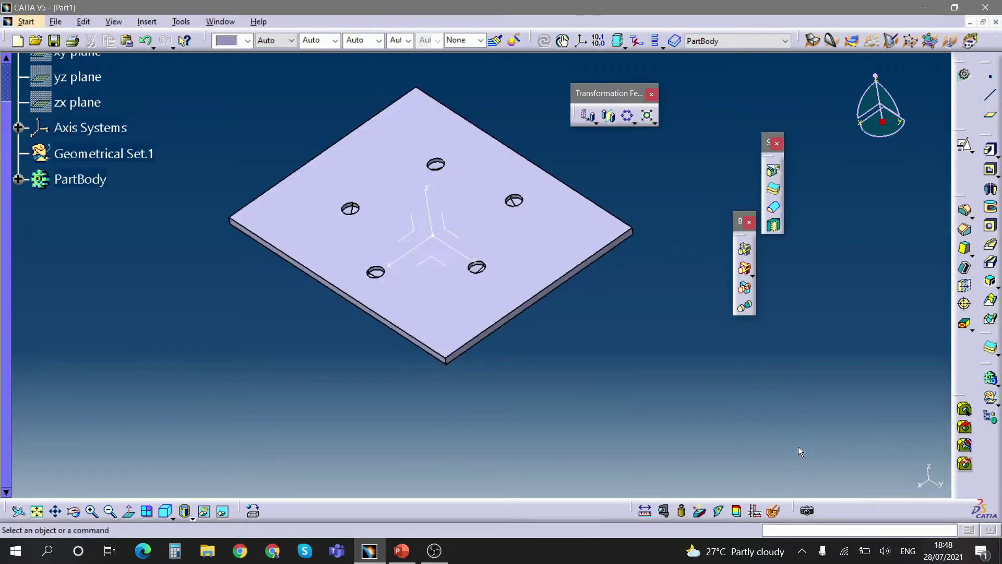
Step: Expand the PartBody branch, edit Scaling.1 and set its ratio to 9.5
click(20, 179)
double_click(100, 334)
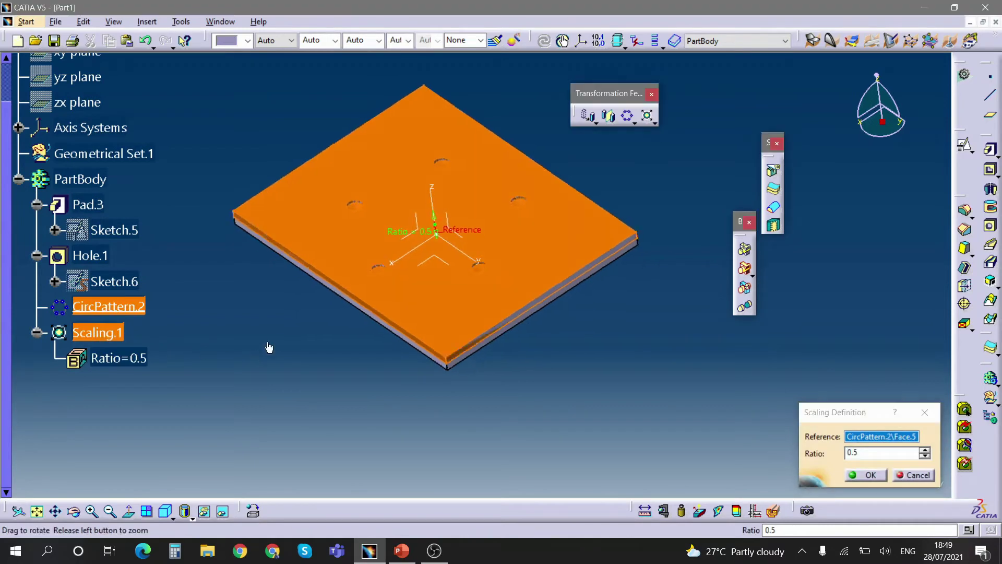
middle_drag(268, 347, 415, 272)
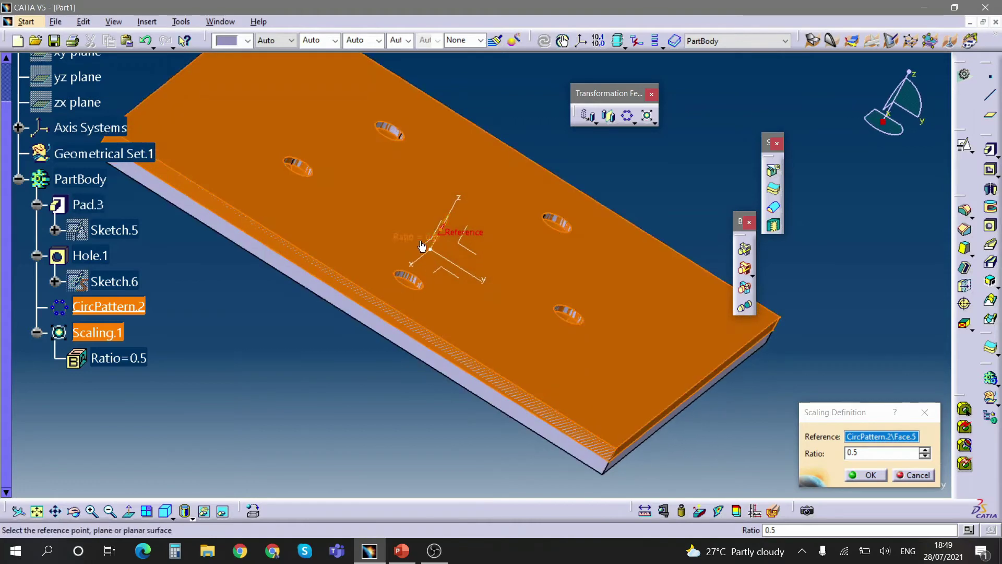
drag(423, 247, 349, 349)
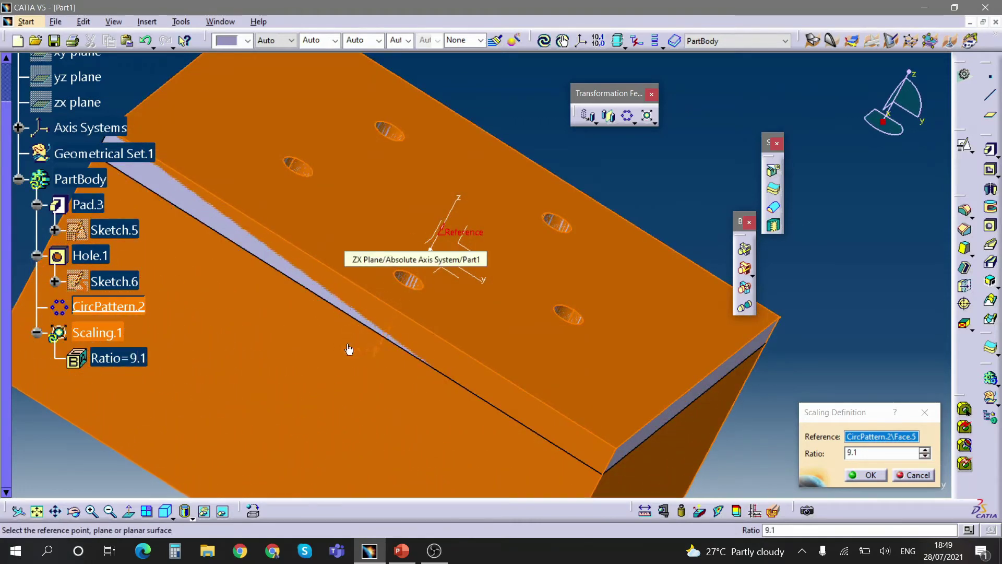
middle_drag(350, 349, 406, 326)
mouse_move(400, 322)
mouse_down()
mouse_move(450, 274)
mouse_move(399, 326)
mouse_up()
click(852, 475)
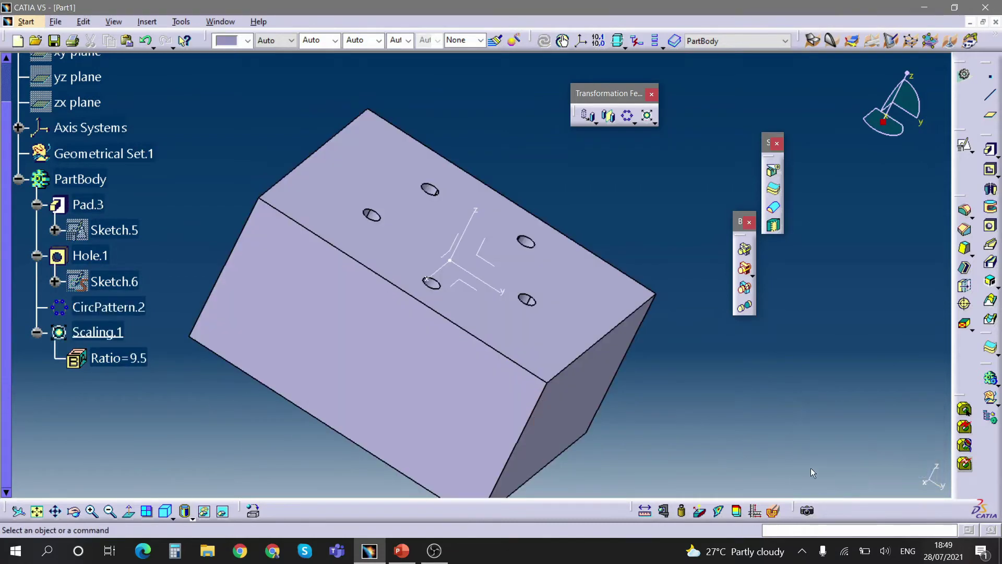
Step: Inspect the scaled block and its holes from below, and delete Scaling.1 from the PartBody
middle_drag(632, 315, 506, 332)
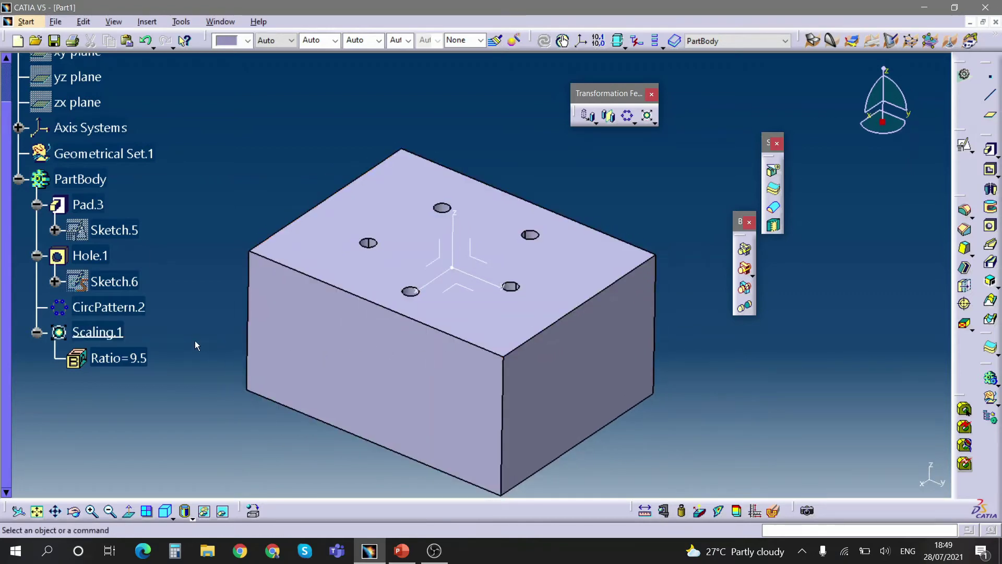
click(125, 333)
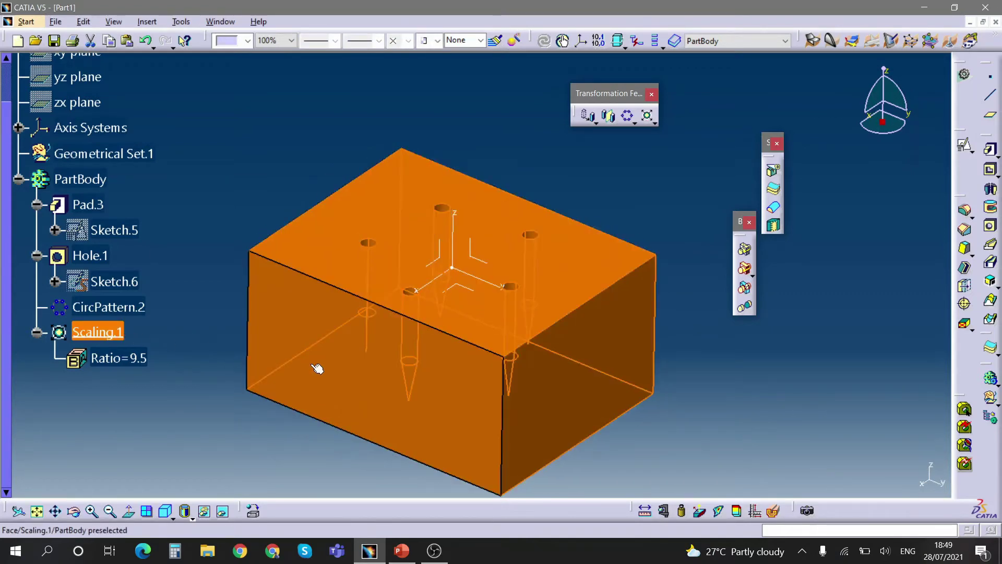
click(252, 418)
middle_drag(252, 418, 190, 366)
click(102, 331)
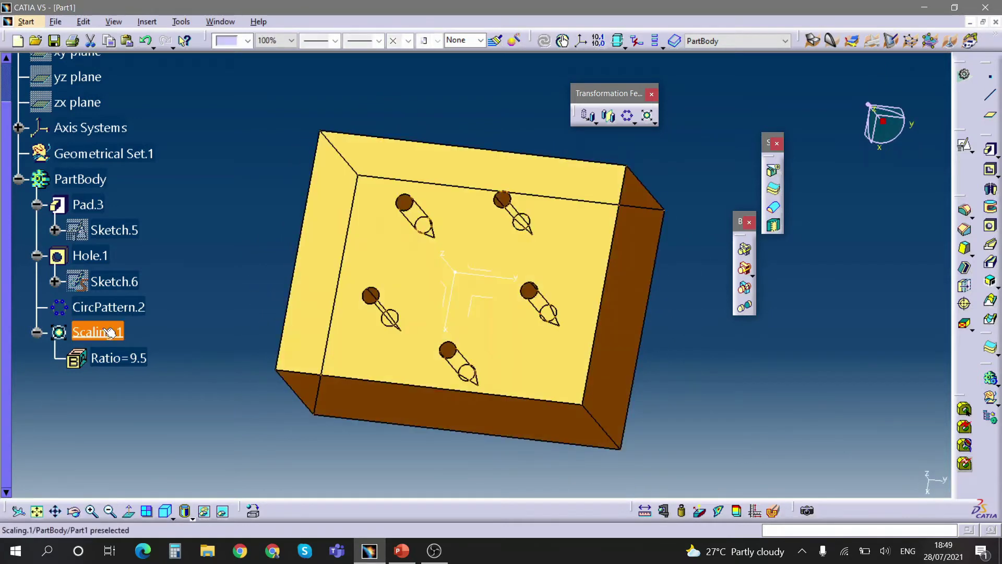
key(Delete)
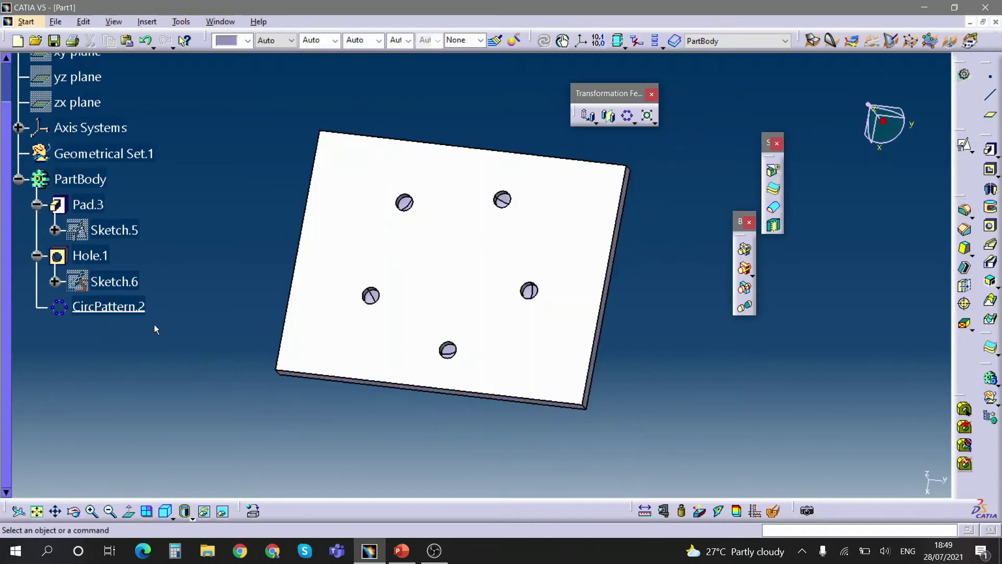
Step: Make the PartBody the in-work object
click(653, 121)
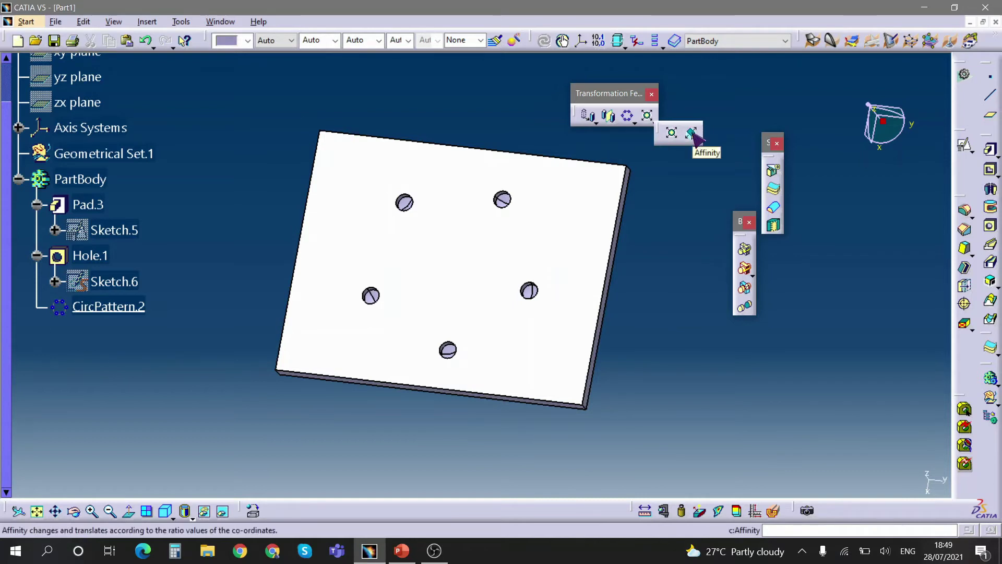
click(643, 334)
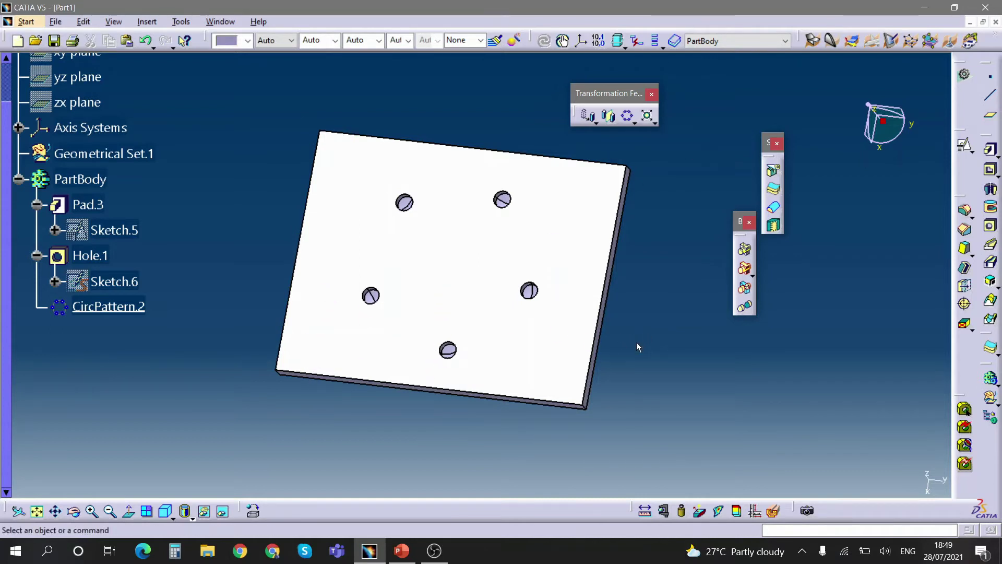
middle_drag(445, 360, 437, 303)
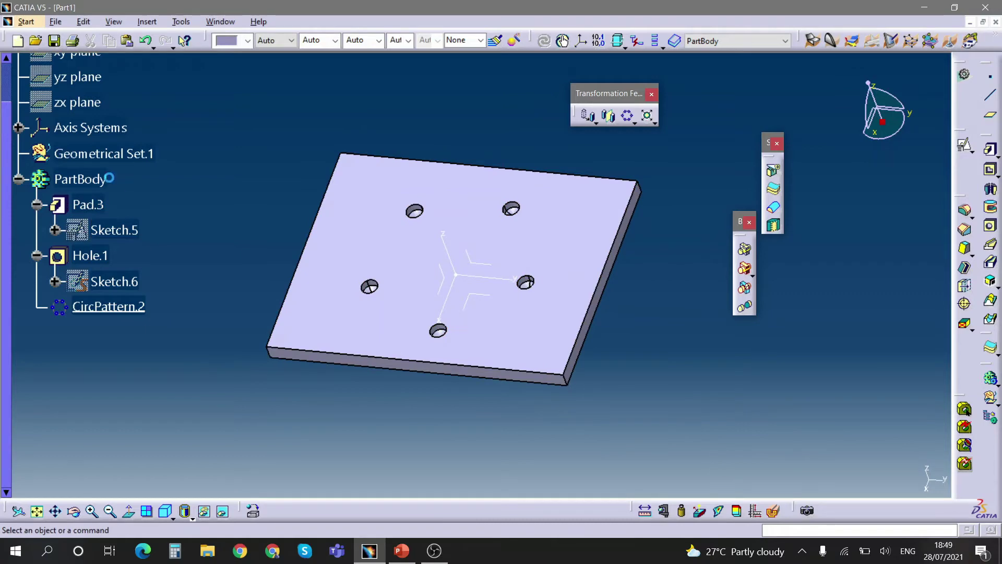
right_click(102, 179)
click(146, 267)
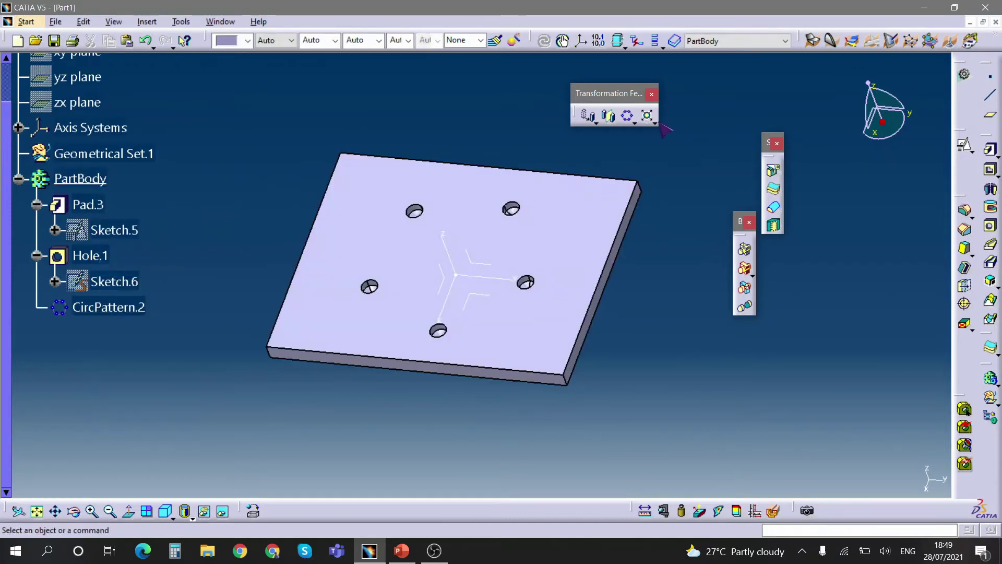
Step: Apply an Affinity to the PartBody with X, Y and Z ratios of 0.5, using the default axis system
click(656, 123)
click(668, 137)
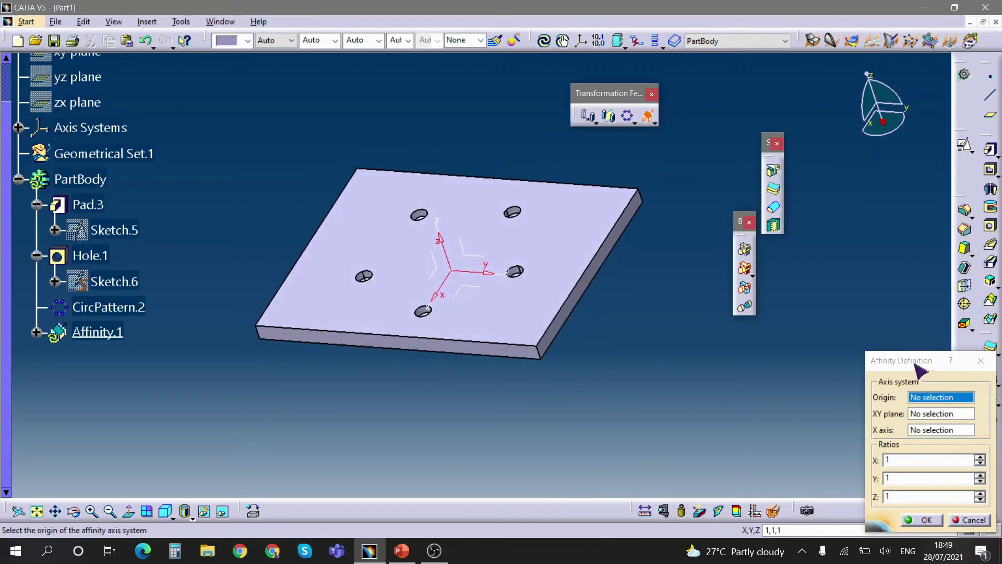
drag(918, 371, 791, 228)
double_click(776, 322)
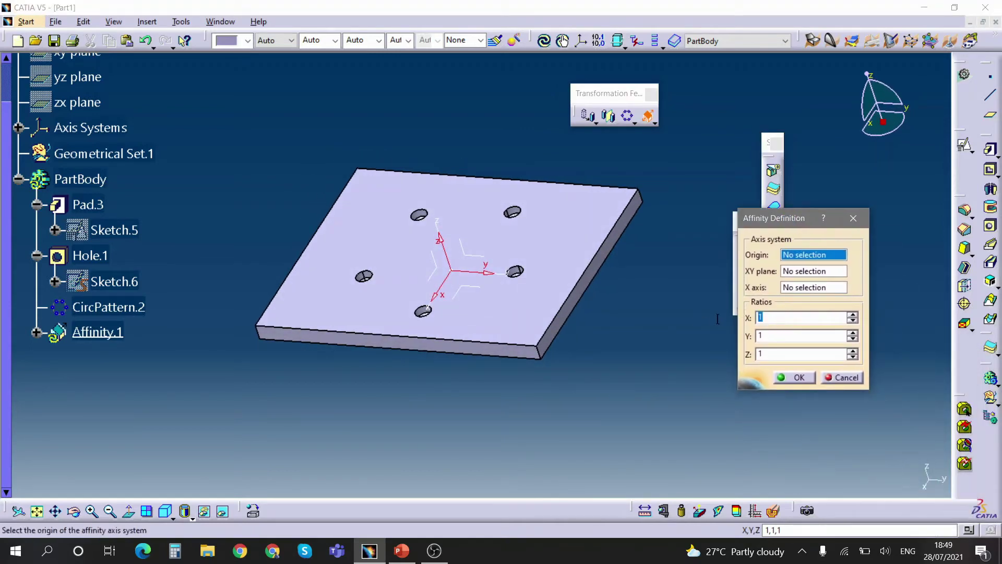
text(0.5)
double_click(784, 334)
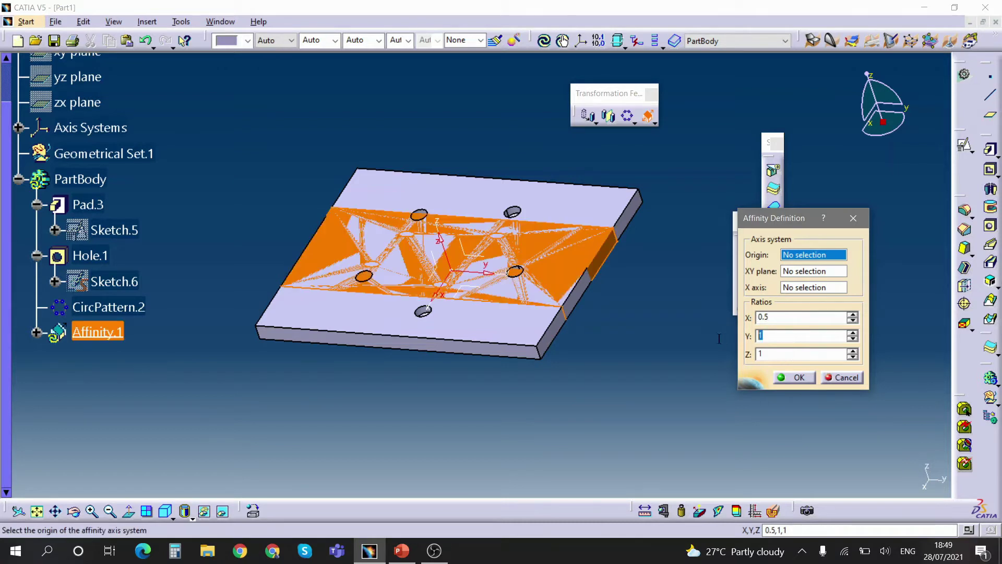
text(0.5)
key(Tab)
text(0.5)
key(Return)
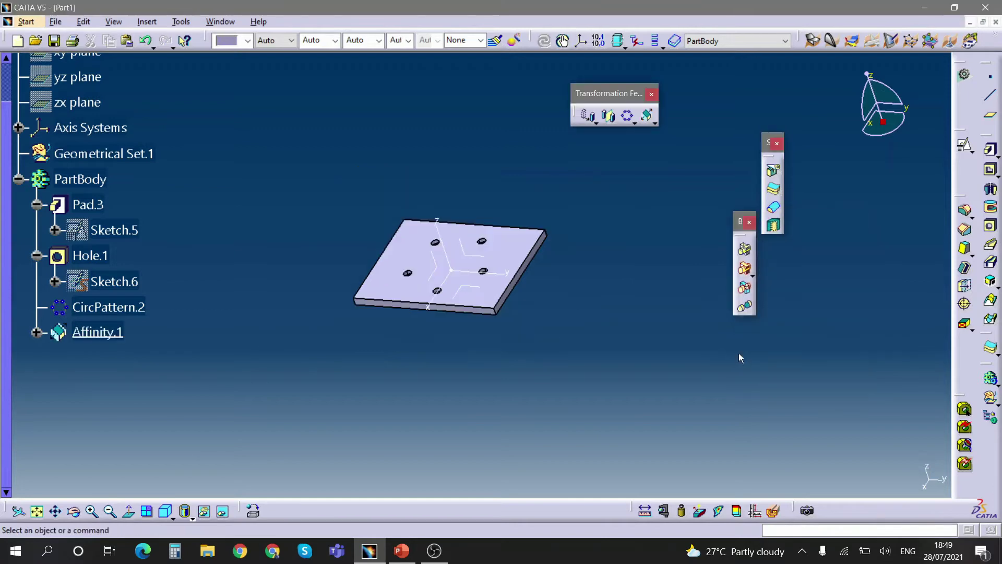
Step: Reposition the floating Boolean Operations toolbar closer to the plate
middle_drag(505, 297, 402, 316)
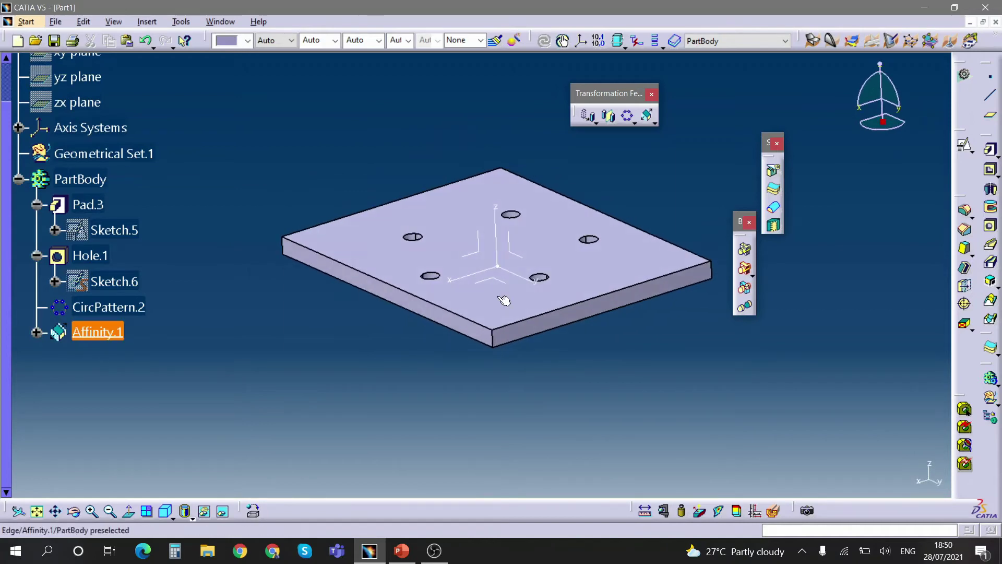
middle_drag(493, 338, 355, 368)
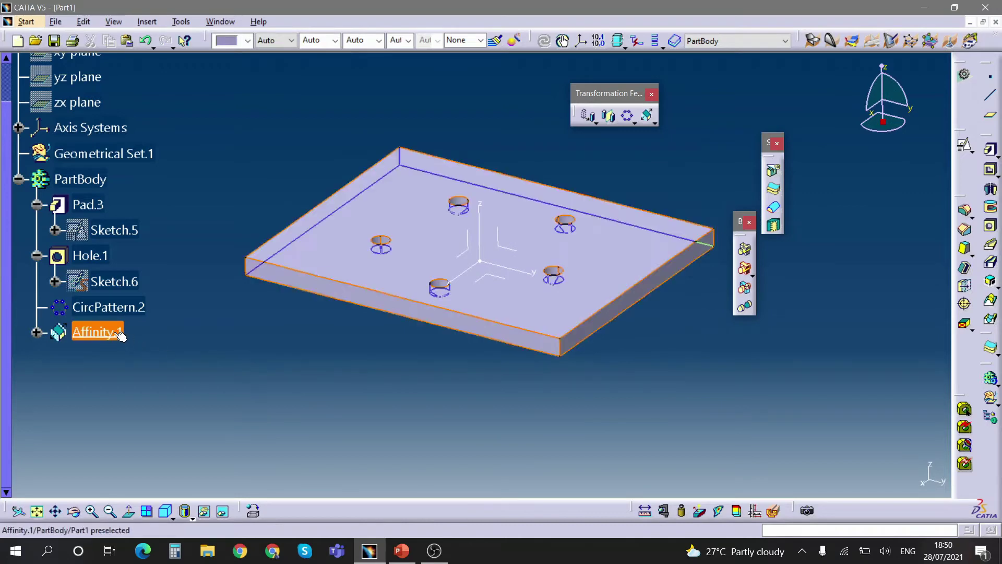
click(98, 333)
middle_drag(358, 315, 394, 314)
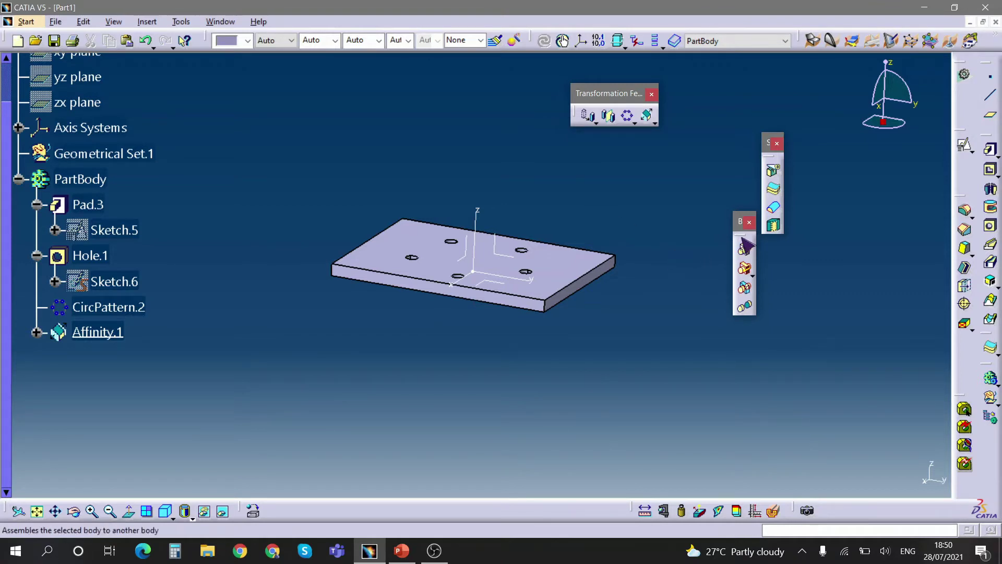
drag(678, 185, 665, 152)
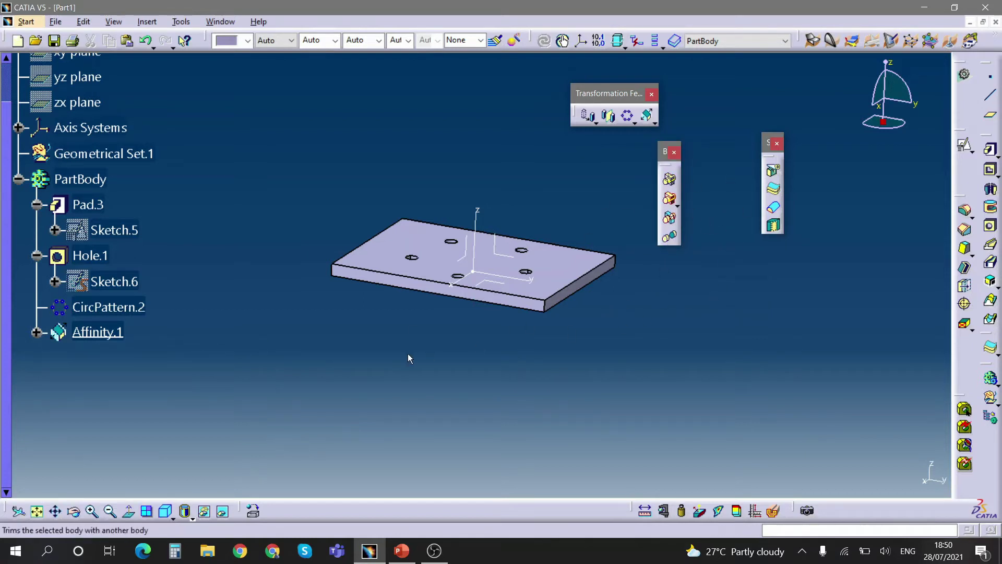
middle_drag(409, 353, 380, 291)
Step: Delete all features of the PartBody, from Pad.3 through Affinity.1
click(97, 332)
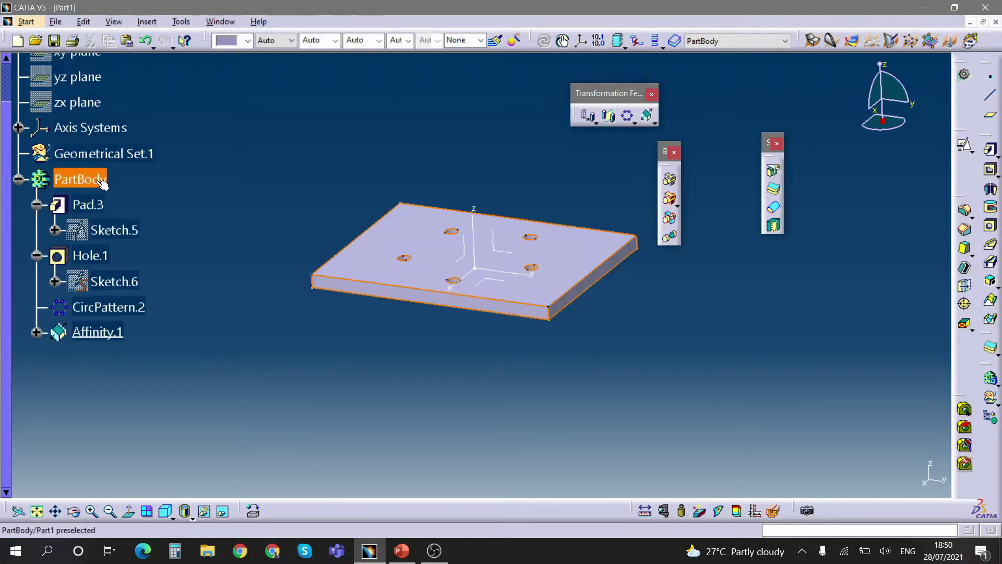
click(98, 204)
shift+click(104, 329)
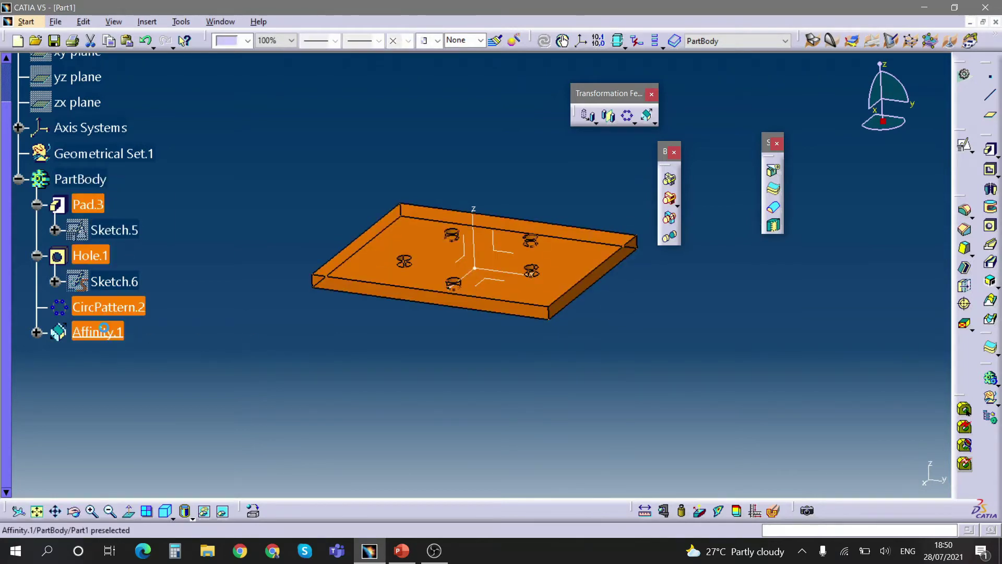
key(Delete)
key(Return)
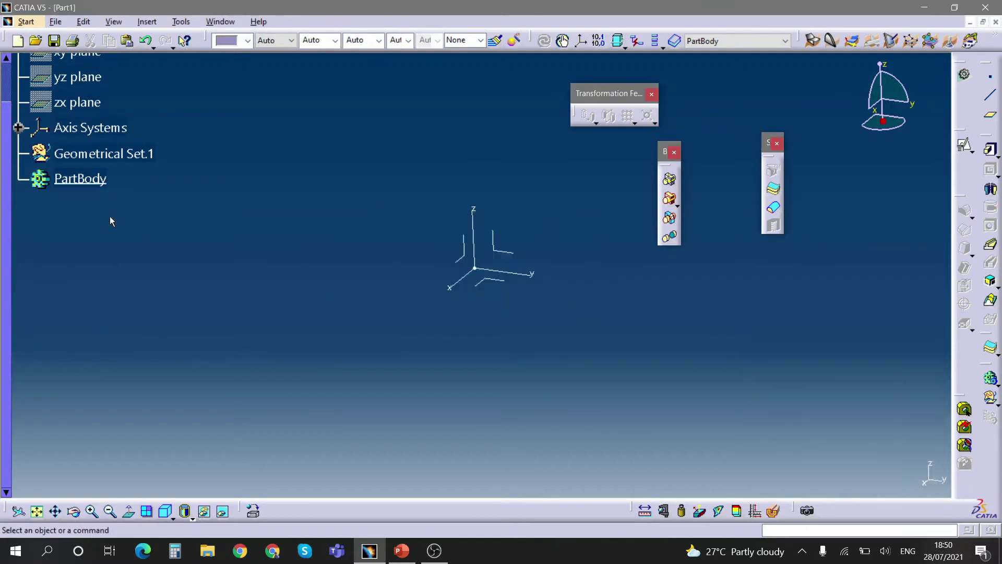
Step: Make Geometrical Set.1 the in-work object and create a positioned sketch on the absolute YZ plane
right_click(97, 158)
click(157, 250)
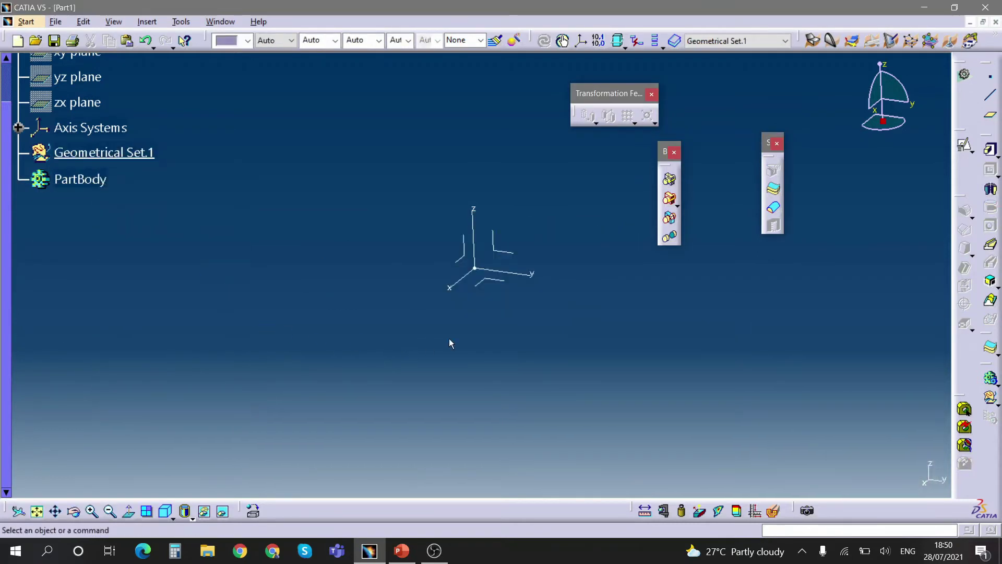
click(965, 145)
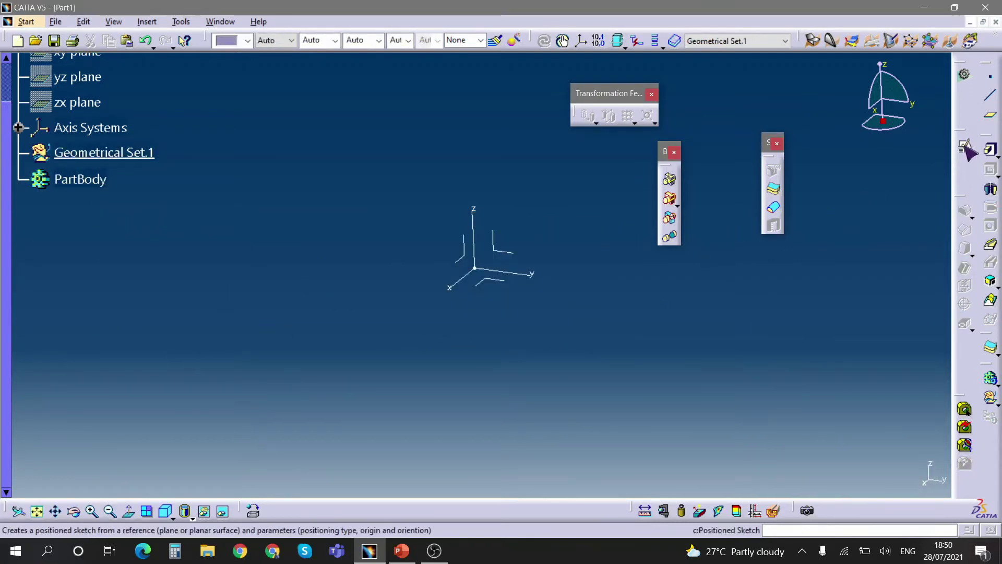
click(511, 261)
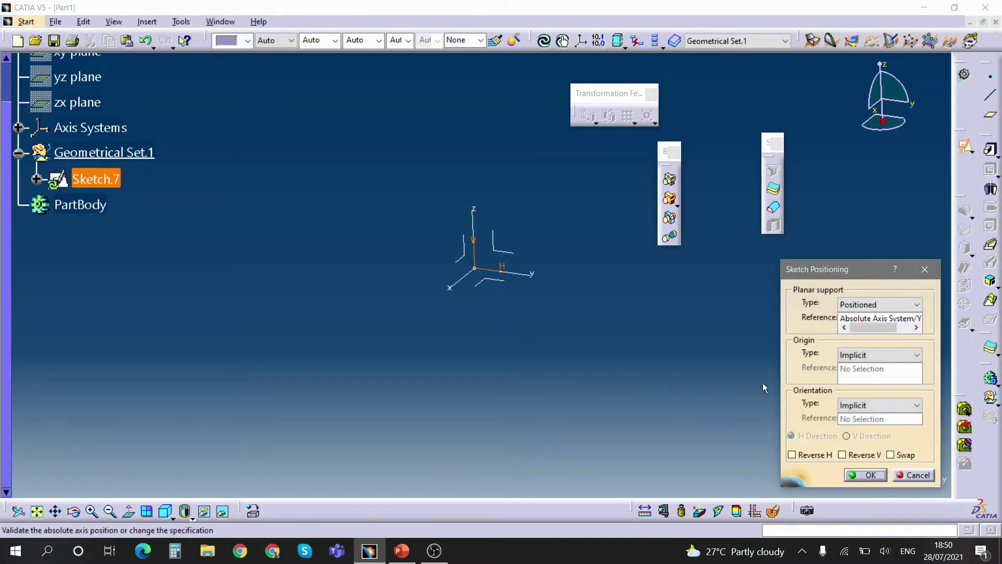
click(866, 475)
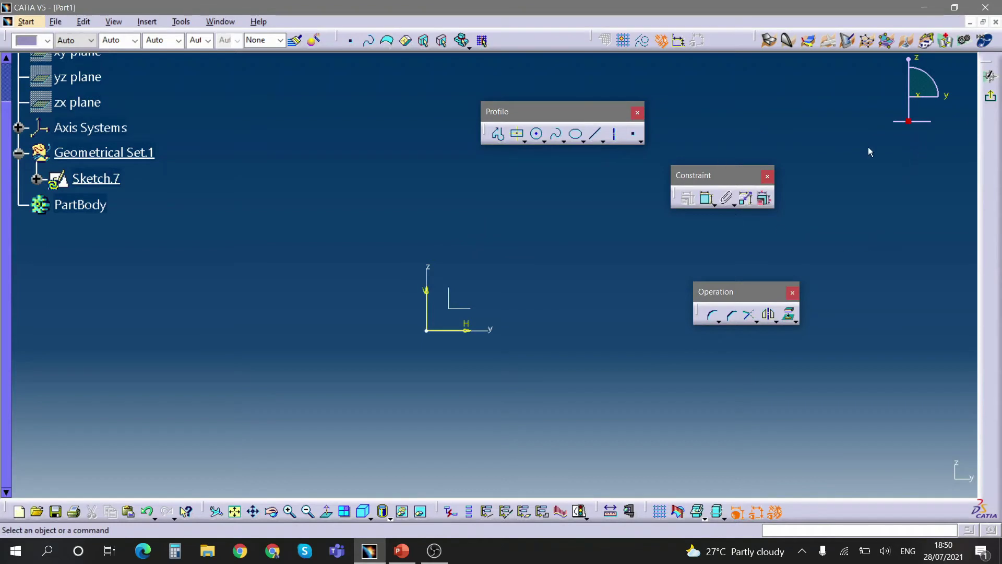
Step: Sketch a closed, bent strip profile through the origin, about 15.5 mm wide at its lower leg and about 85 mm above the origin, and exit the sketch
click(500, 137)
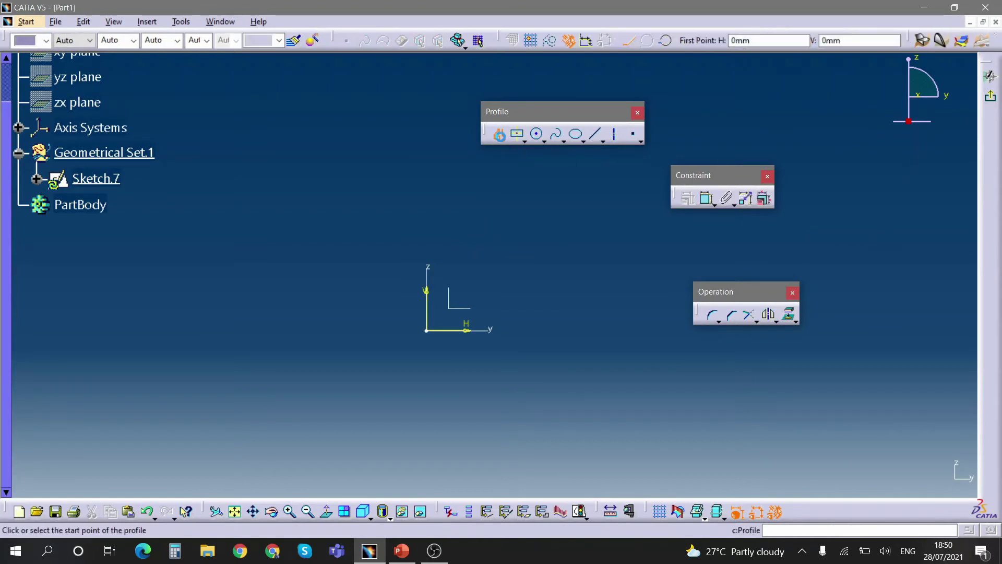
click(425, 431)
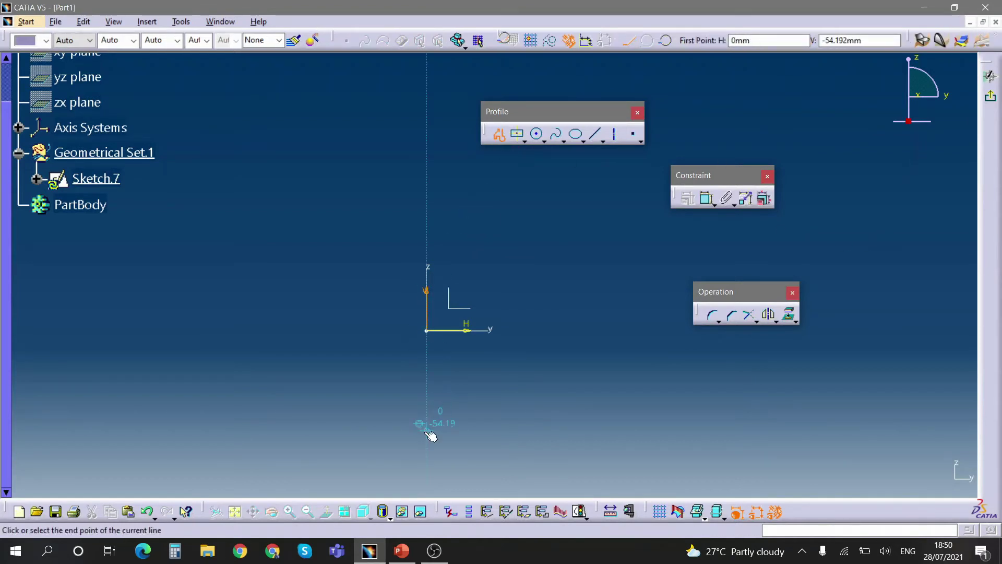
click(427, 330)
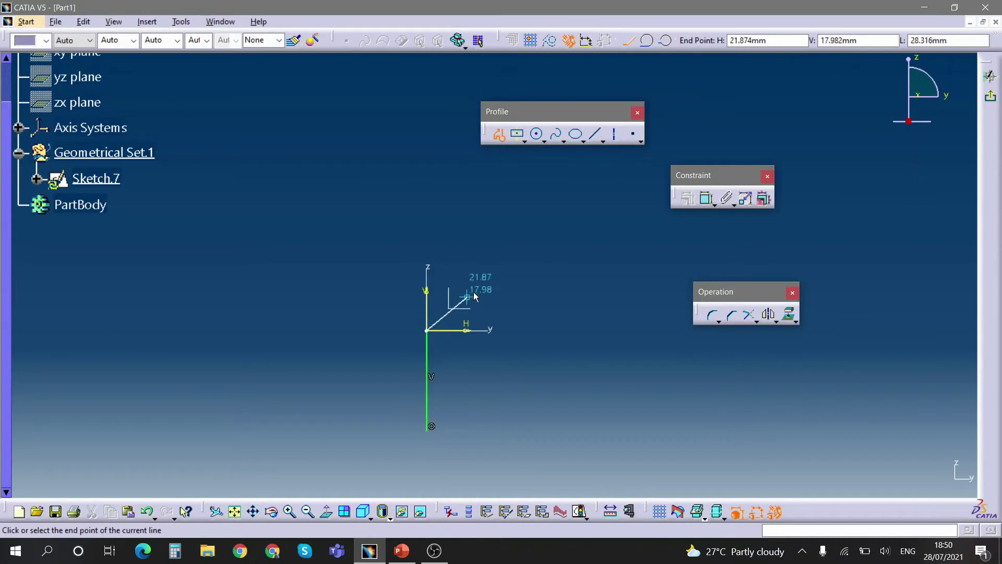
click(527, 251)
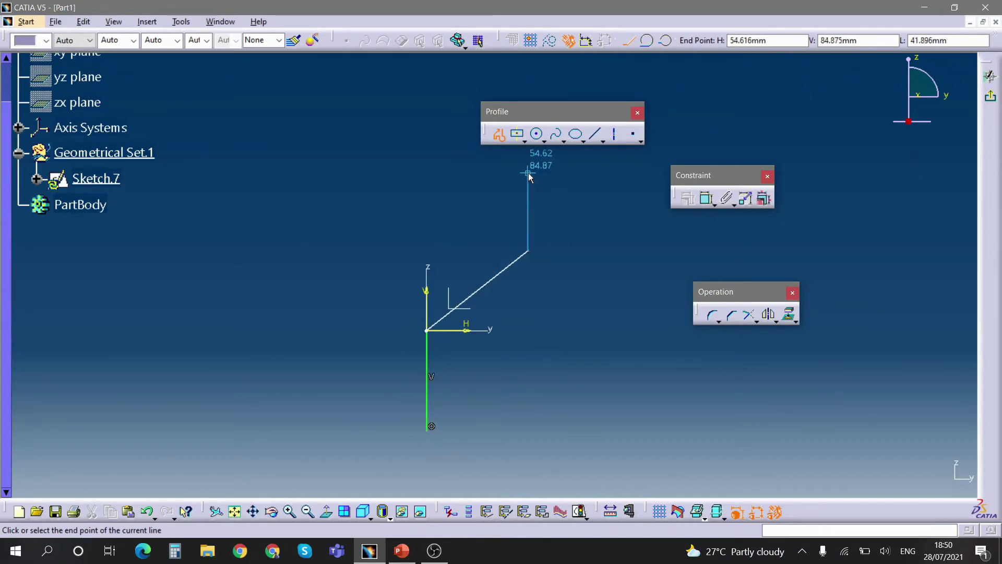
click(528, 174)
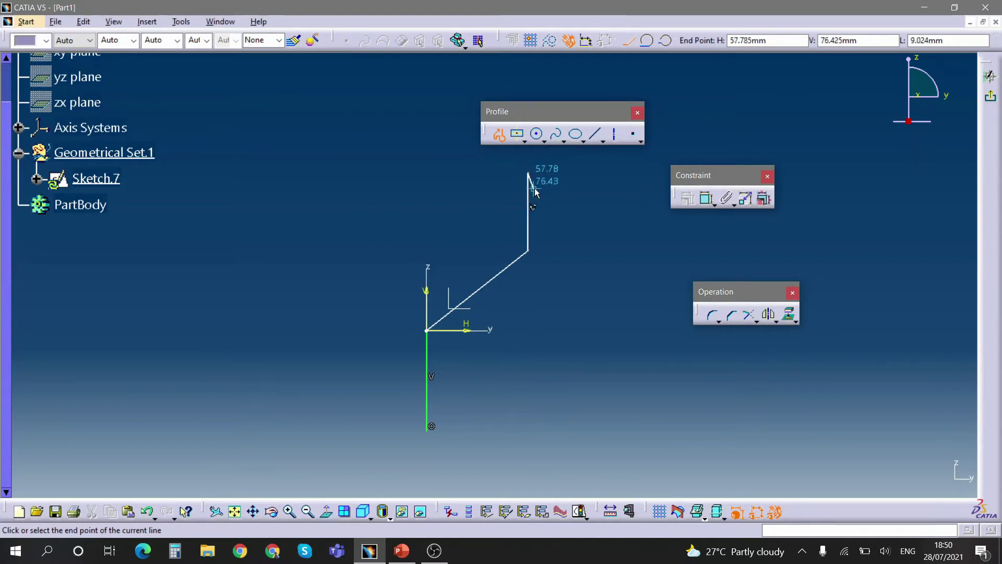
click(551, 174)
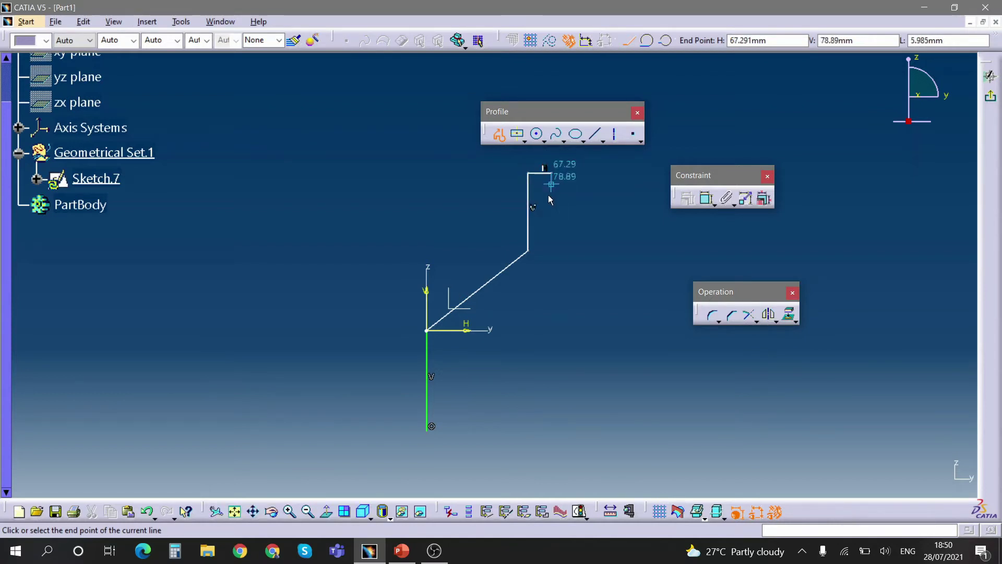
click(456, 331)
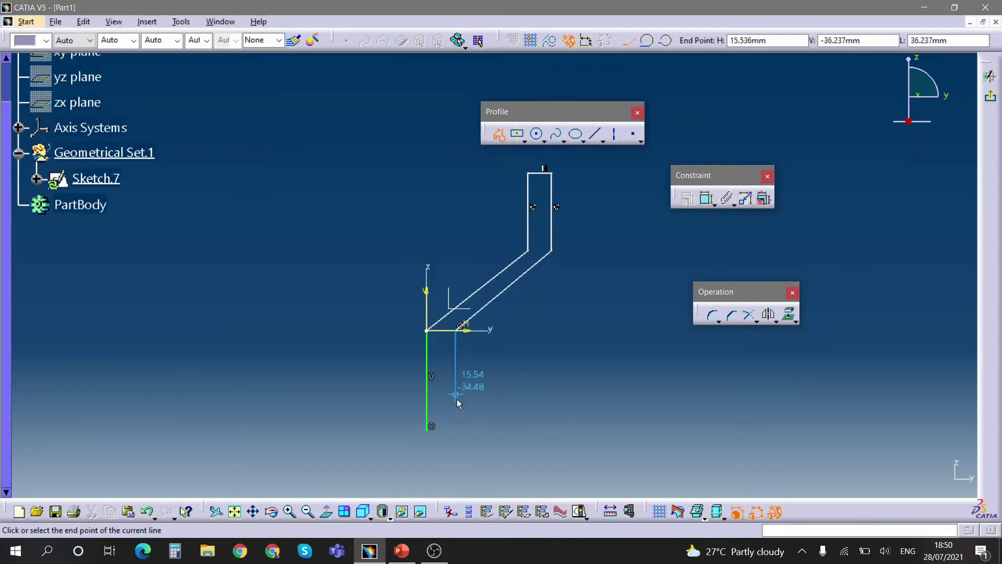
click(454, 430)
click(428, 430)
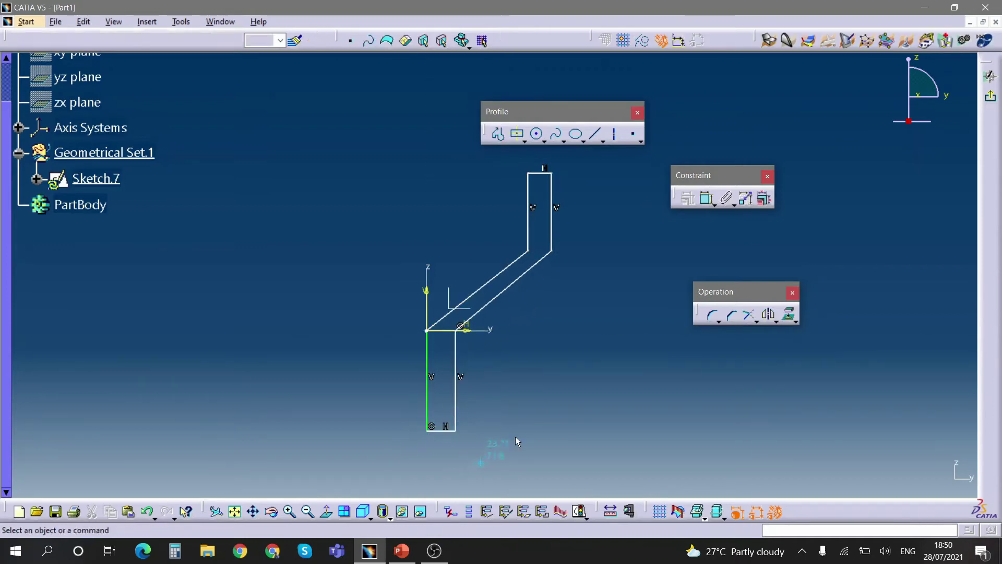
mouse_move(535, 338)
middle_down()
mouse_move(536, 349)
mouse_move(572, 336)
middle_up()
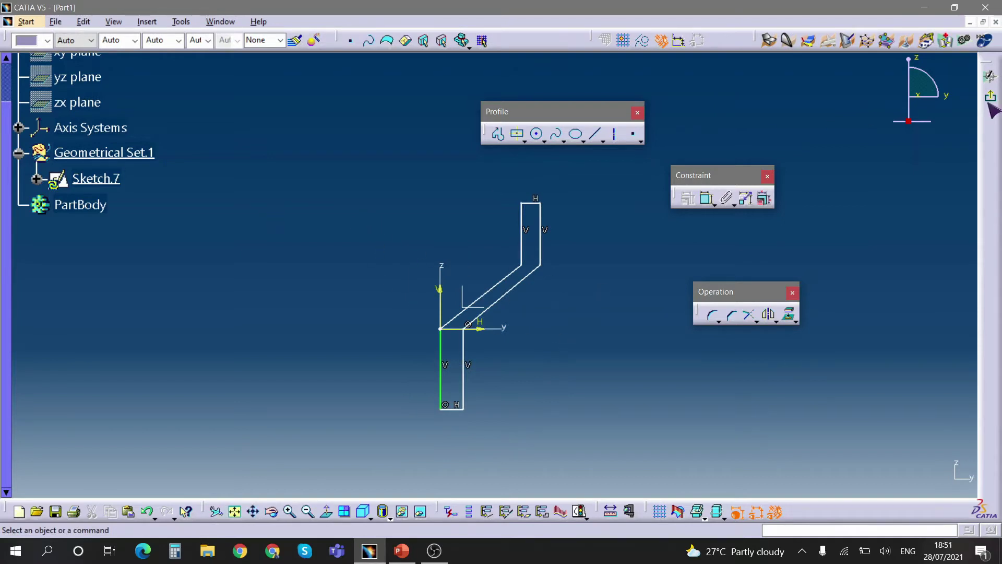
click(984, 40)
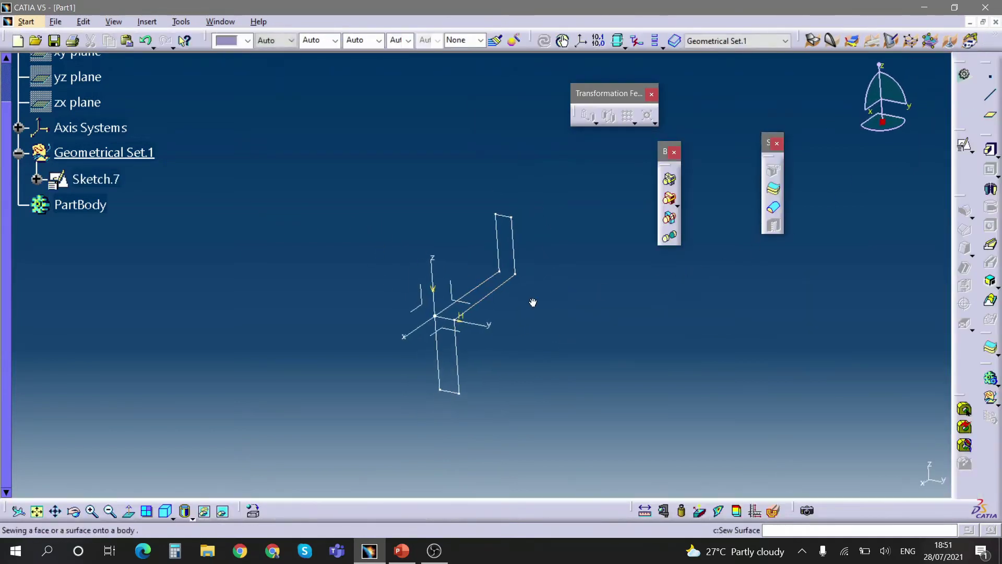
mouse_move(516, 320)
middle_down()
mouse_move(542, 320)
mouse_move(580, 295)
middle_up()
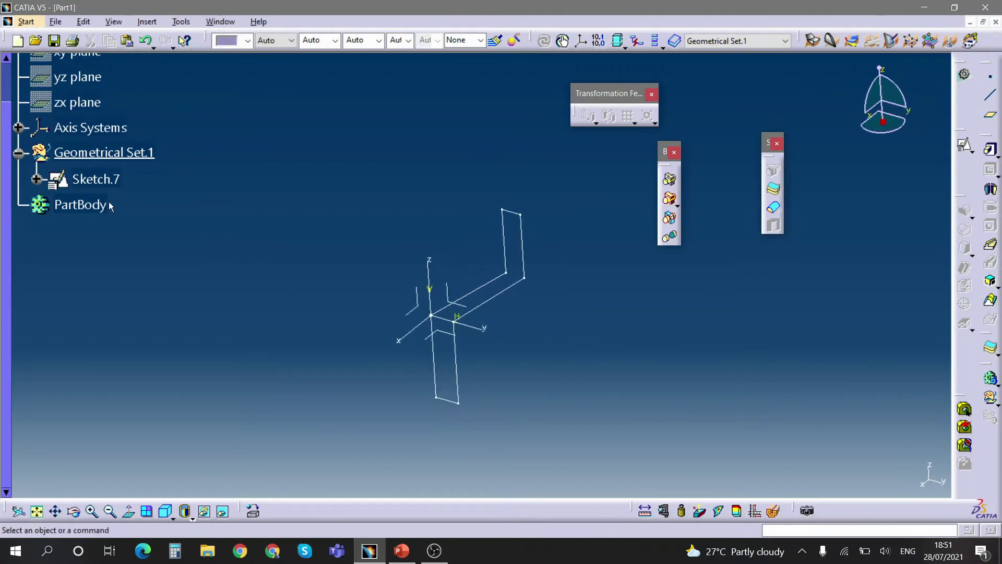
click(158, 170)
right_click(148, 152)
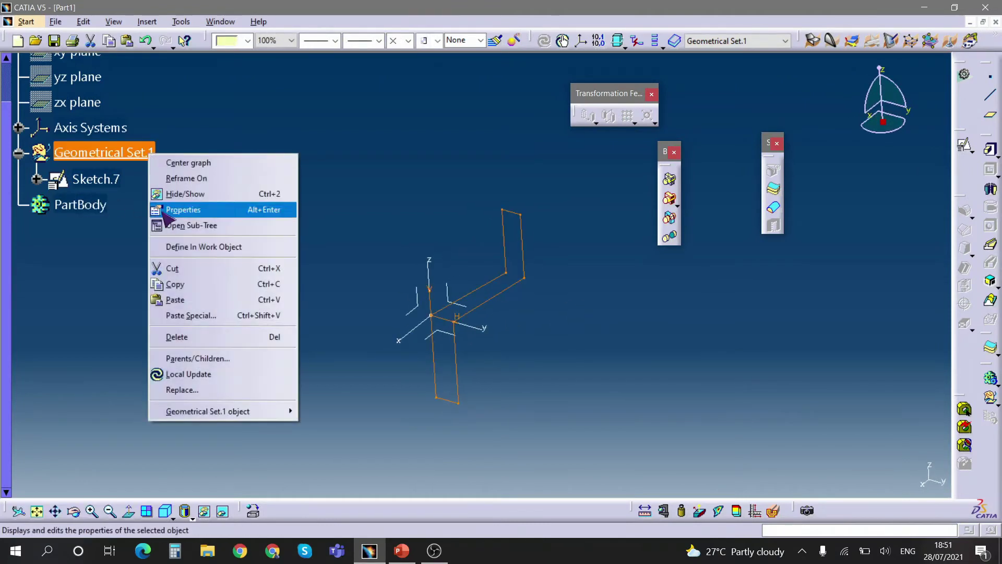
click(172, 247)
click(964, 144)
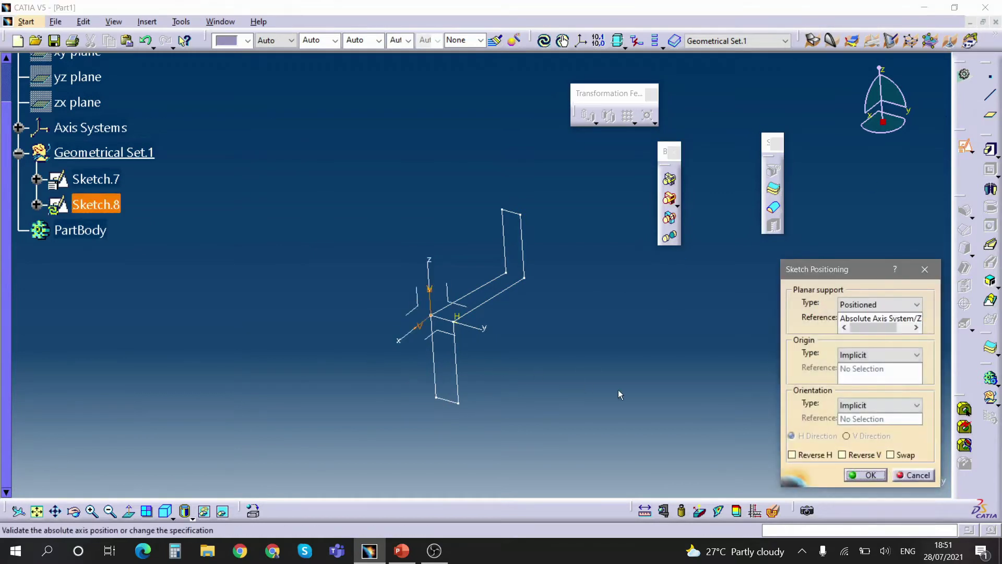
click(868, 475)
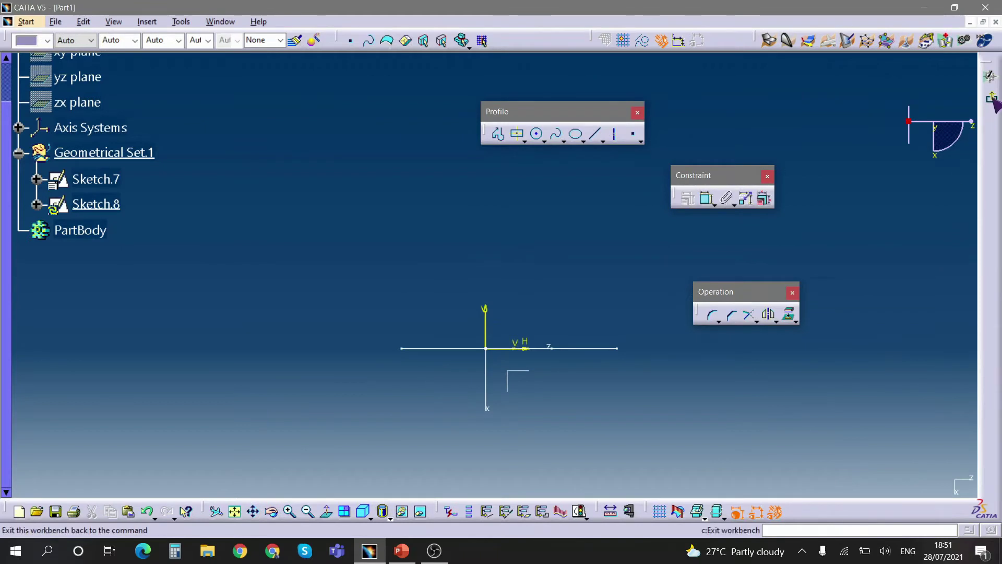
click(990, 76)
key(Delete)
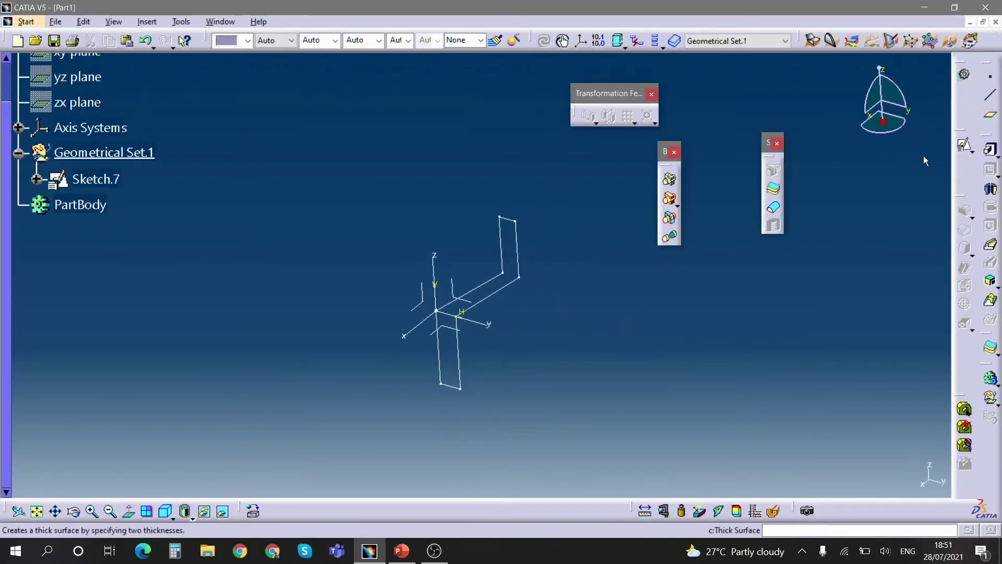
Step: Create a positioned sketch on the absolute ZX plane with Reverse V and Swap, containing a circle centred about 60.5 mm above the origin
click(964, 145)
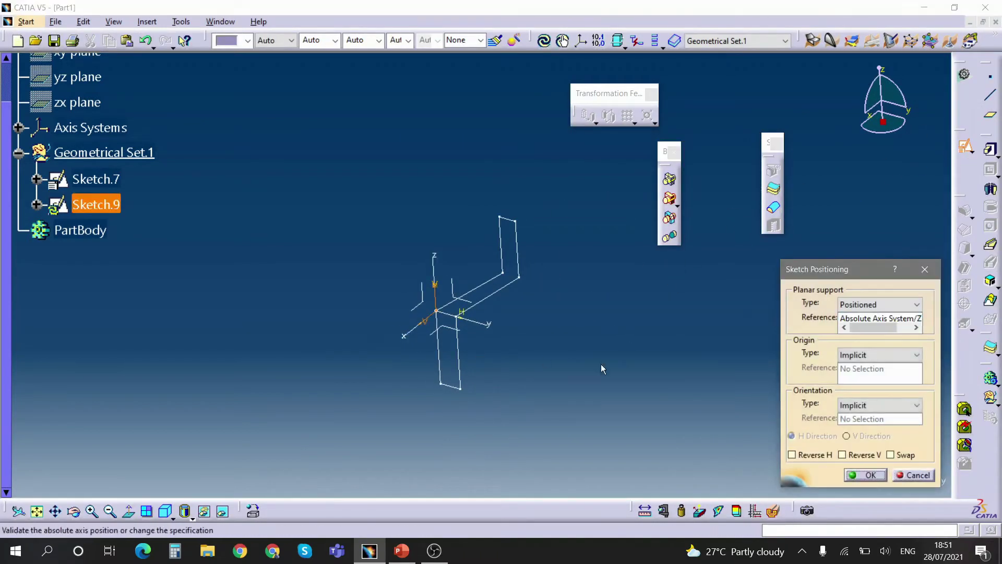
click(870, 475)
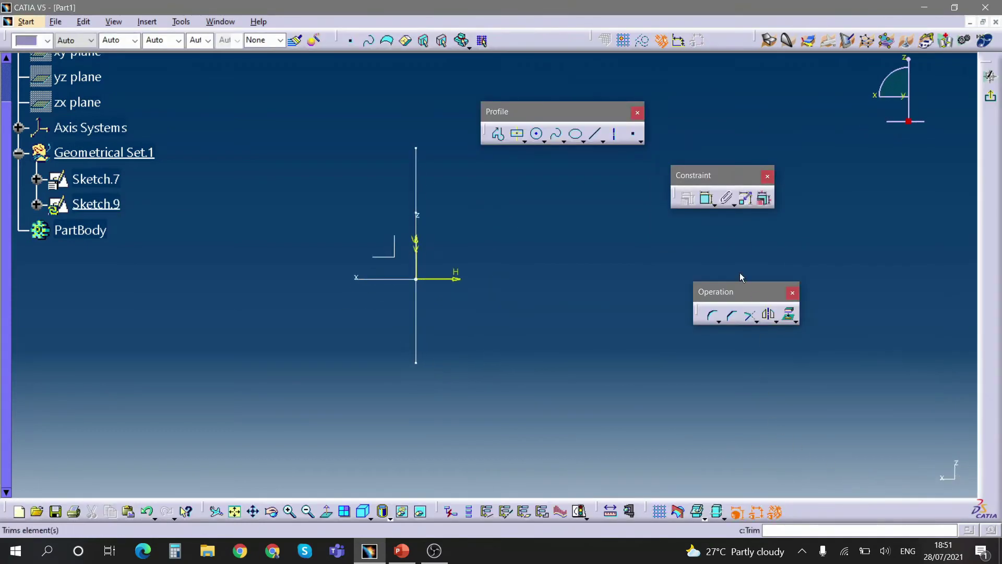
click(537, 135)
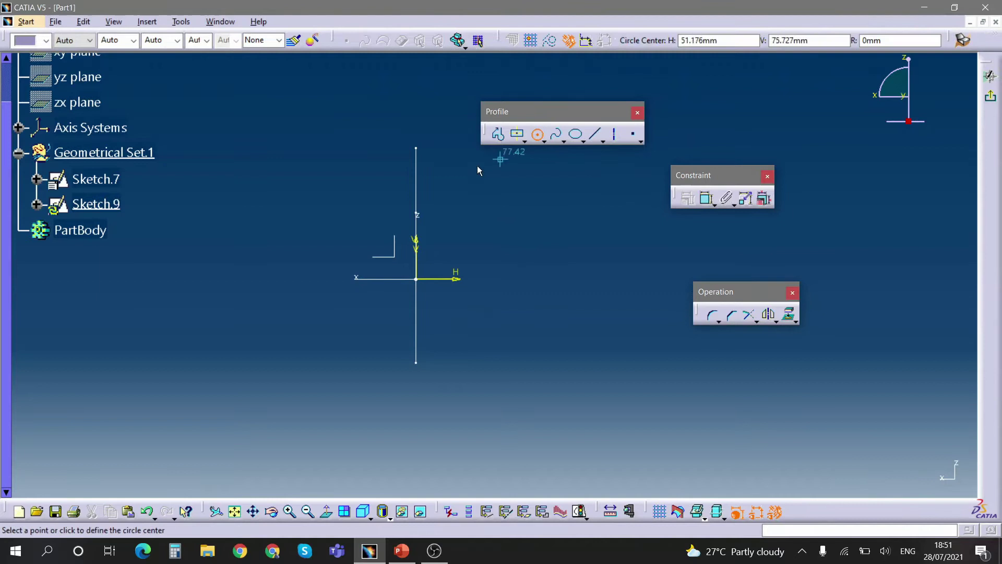
click(416, 186)
click(444, 187)
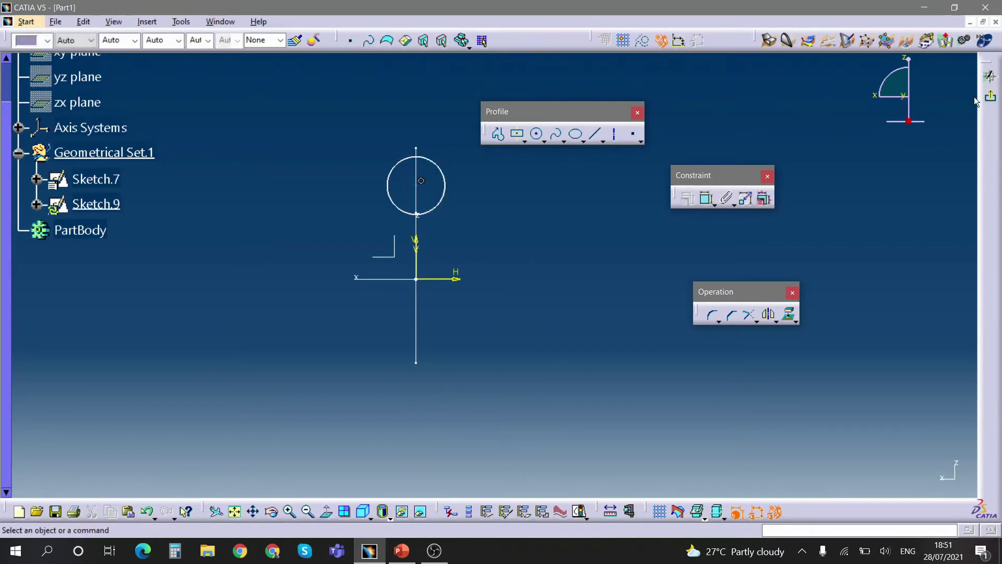
click(990, 98)
click(548, 280)
mouse_move(548, 279)
middle_down()
mouse_move(557, 306)
mouse_move(544, 276)
mouse_move(573, 269)
middle_up()
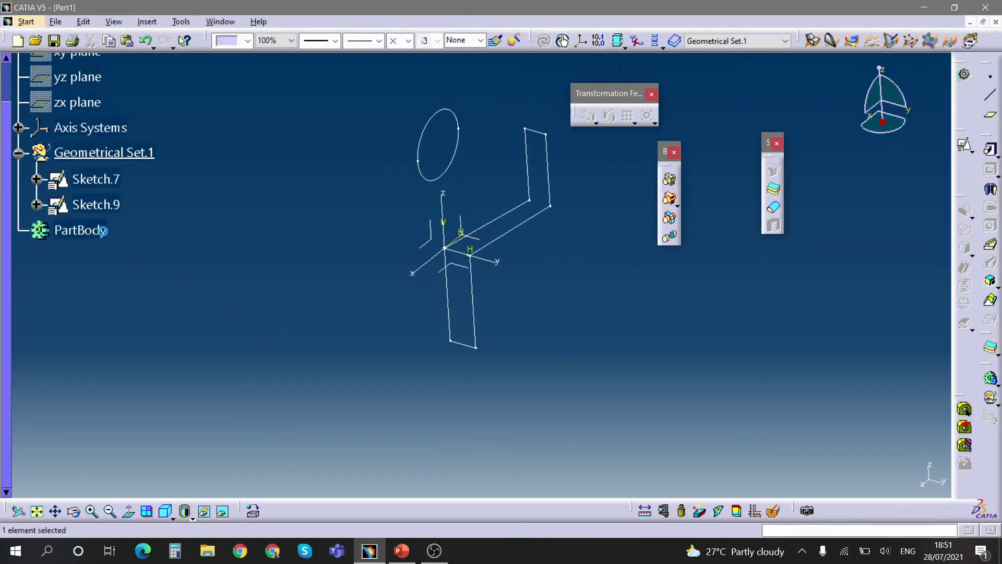
Step: Make PartBody the in-work object and pad the bent strip profile 20 mm with mirrored extent
right_click(103, 230)
click(178, 319)
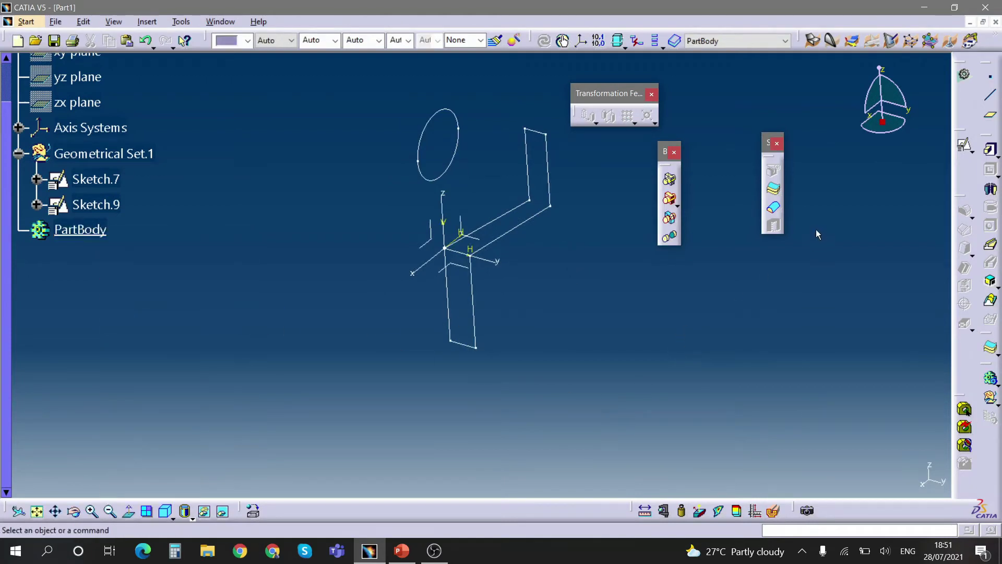
click(990, 152)
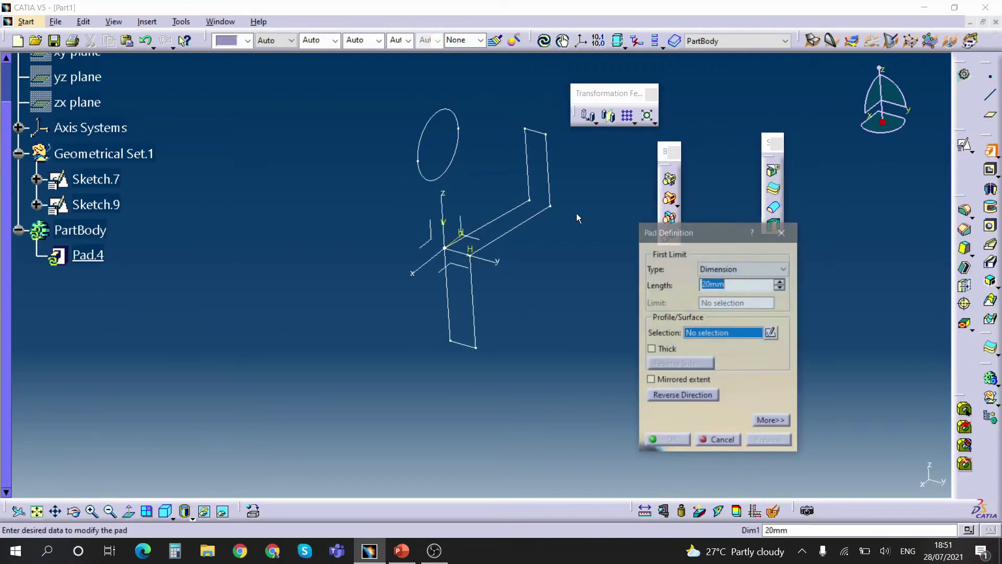
click(539, 208)
middle_drag(519, 257, 477, 280)
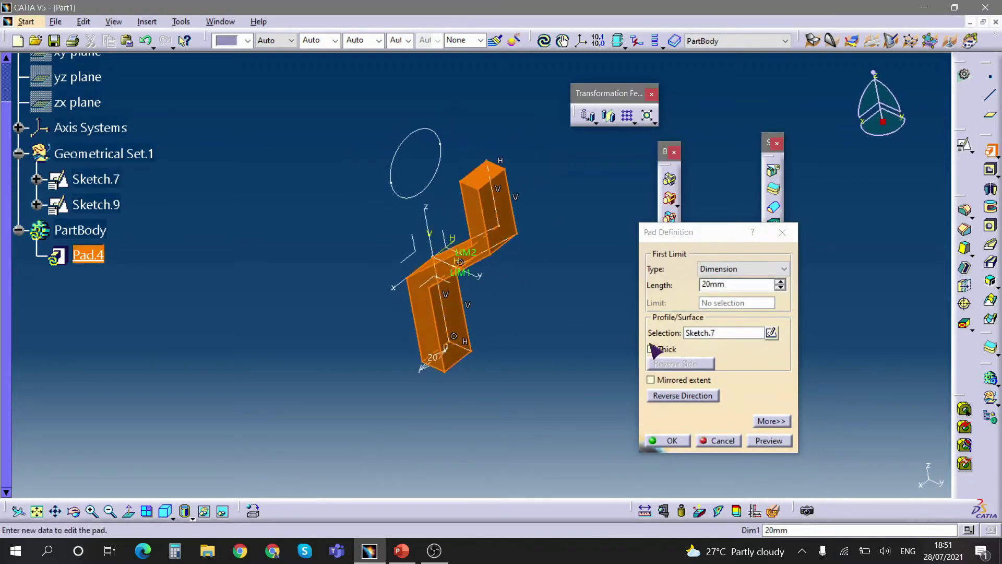
click(651, 380)
click(678, 442)
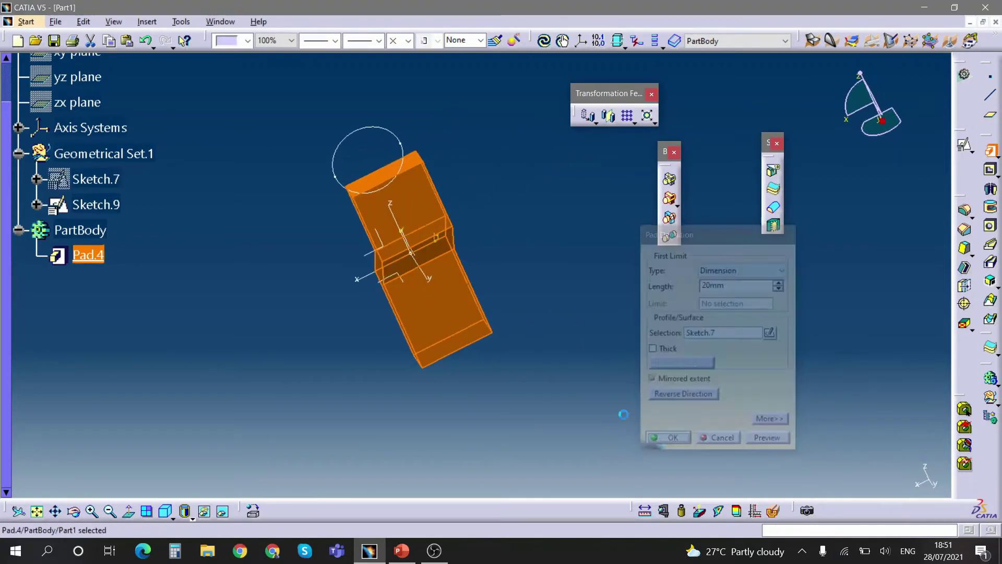
Step: Mirror the pad about the absolute axis system's ZX plane to form a Y-shaped fork
middle_drag(625, 414, 708, 283)
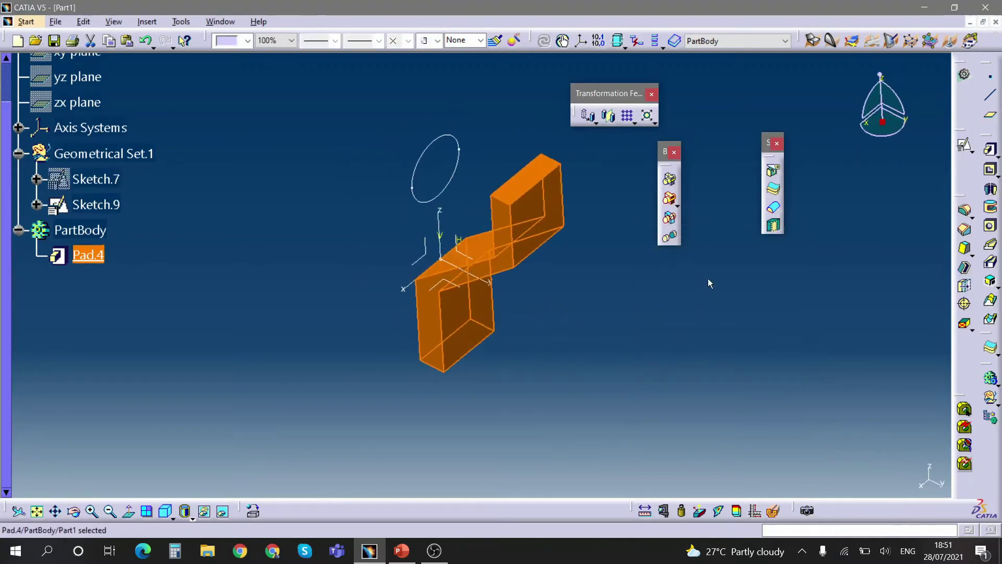
click(610, 116)
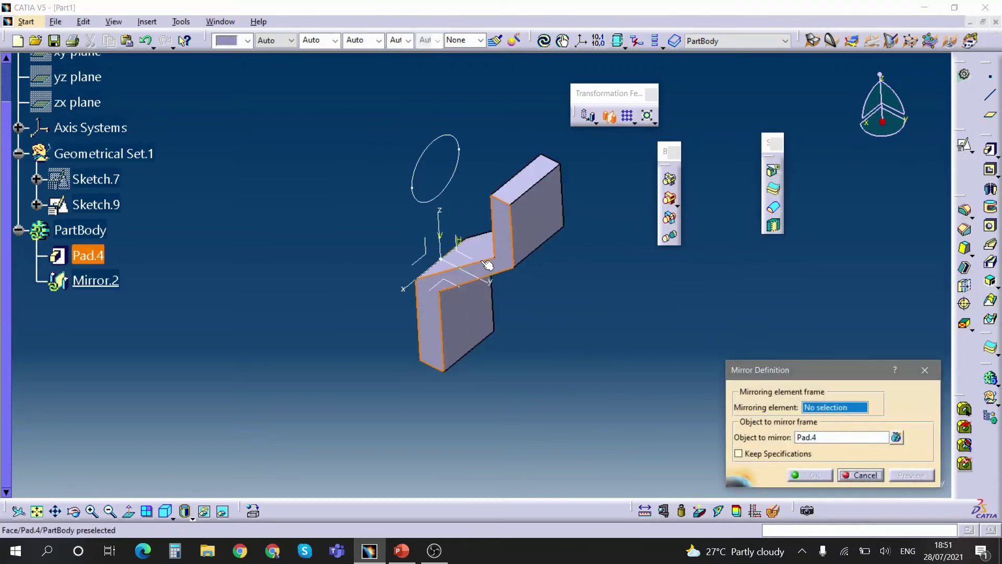
middle_drag(424, 269, 470, 293)
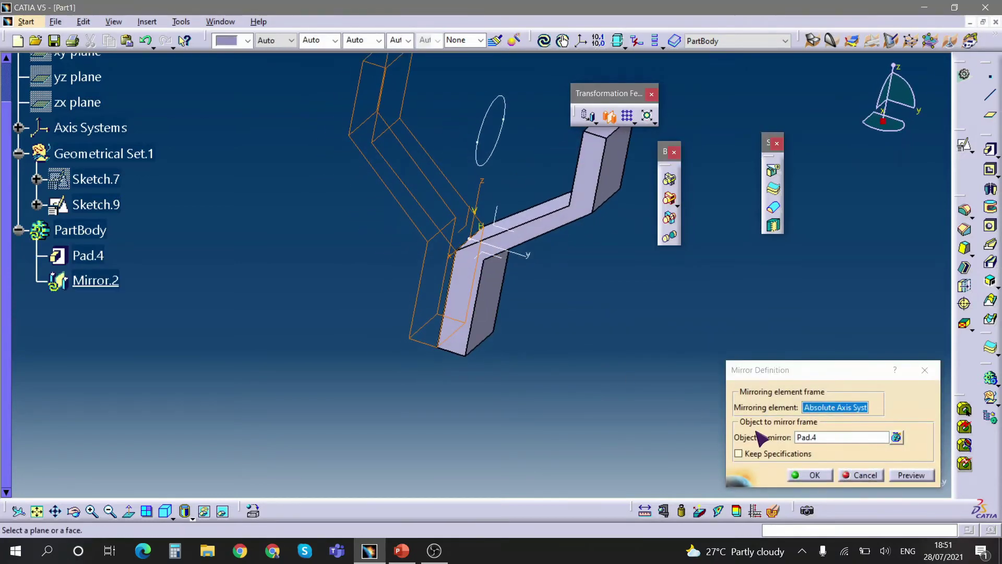
click(808, 476)
middle_drag(658, 421, 338, 302)
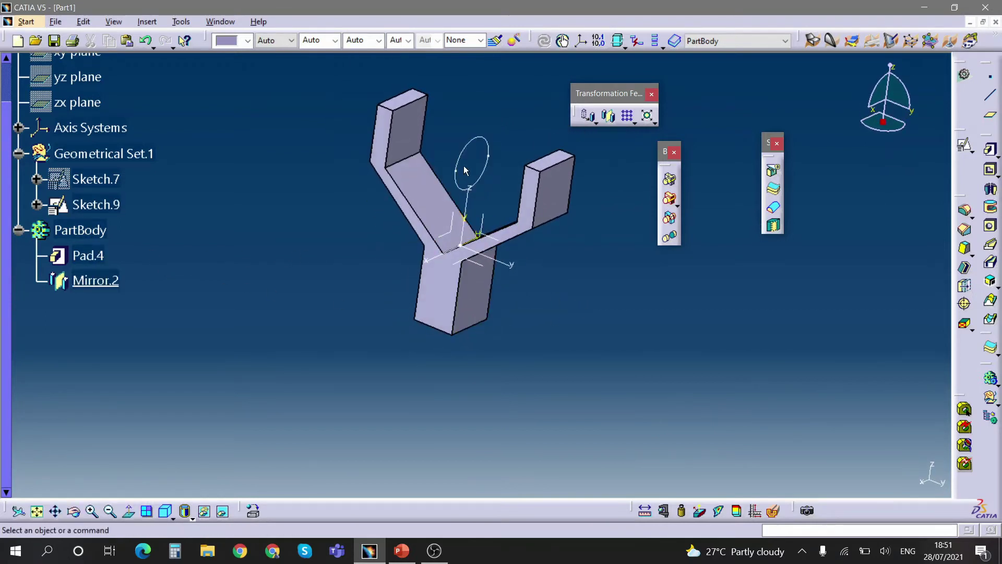
Step: Set PartBody as the in-work object and insert a new body after it
right_click(78, 230)
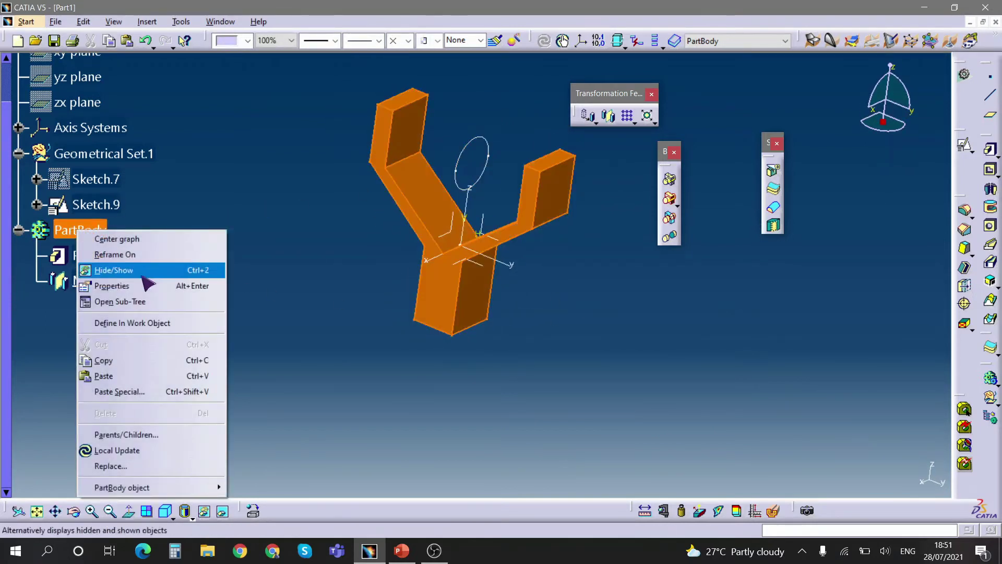
click(133, 323)
click(146, 22)
click(162, 64)
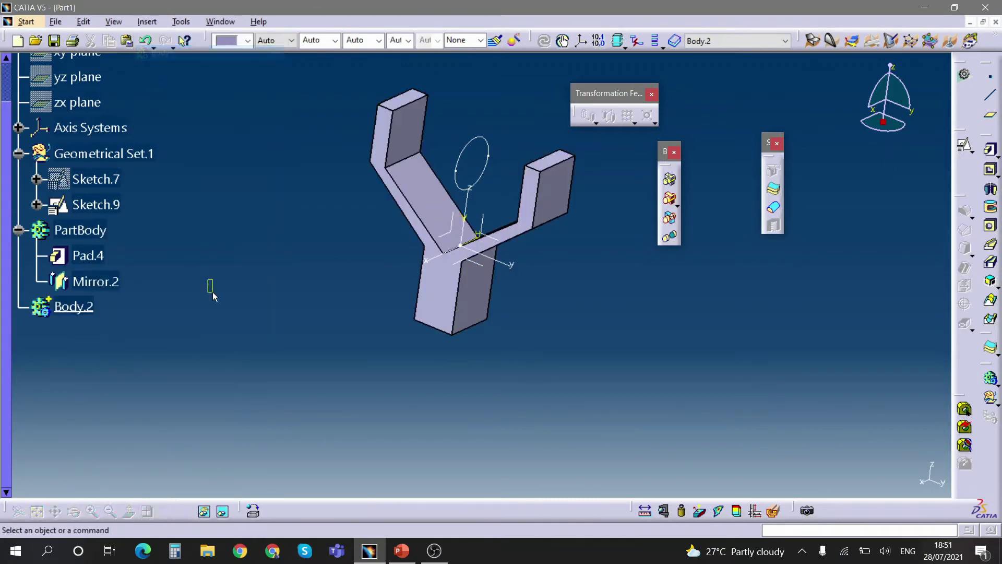
Step: Pad the circle sketch in the new body to a length of 89 mm with mirrored extent, running through both fork arms
click(992, 152)
click(491, 159)
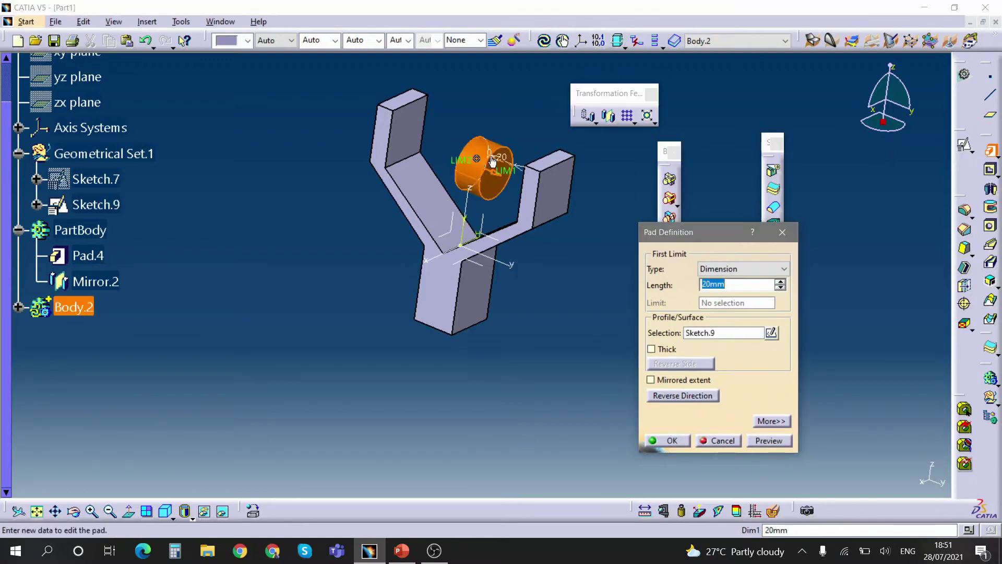
middle_drag(466, 238, 482, 242)
drag(615, 208, 616, 209)
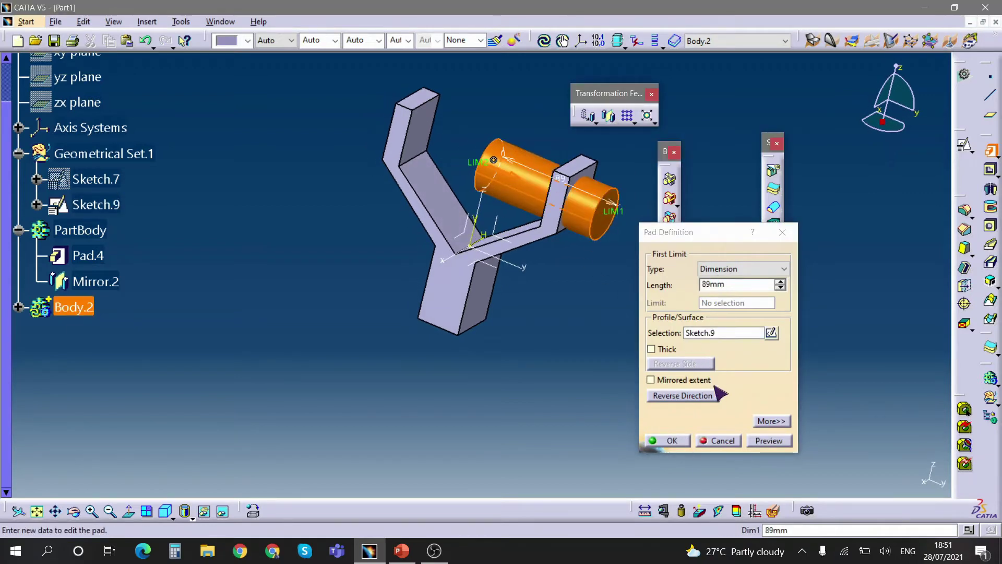
click(691, 383)
click(676, 440)
middle_drag(546, 346, 517, 252)
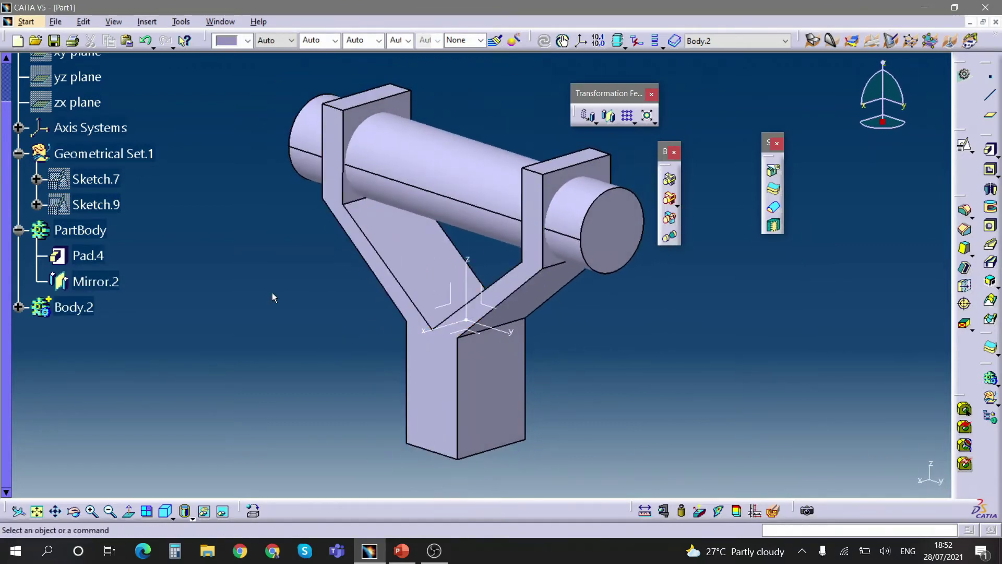
click(79, 231)
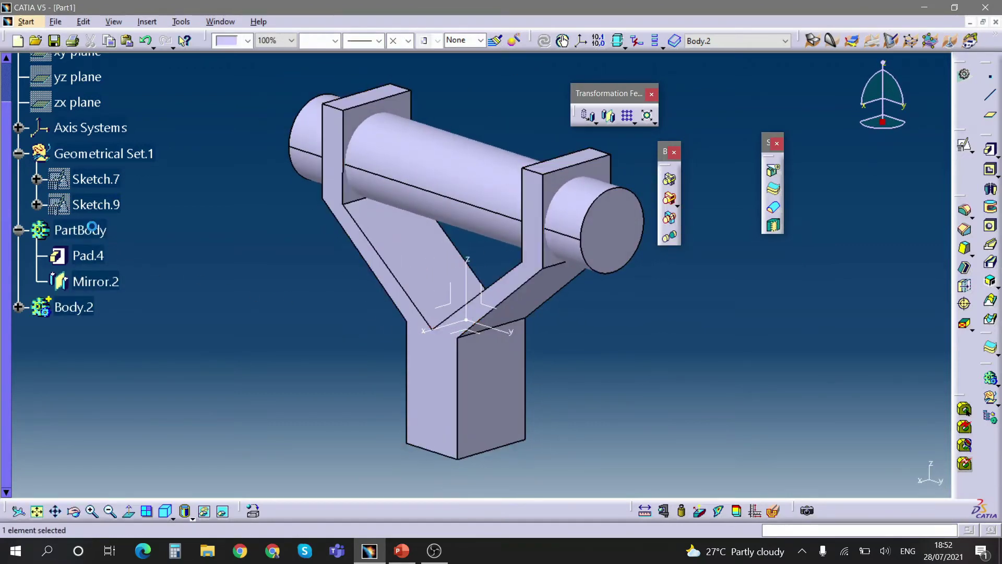
click(73, 306)
click(249, 308)
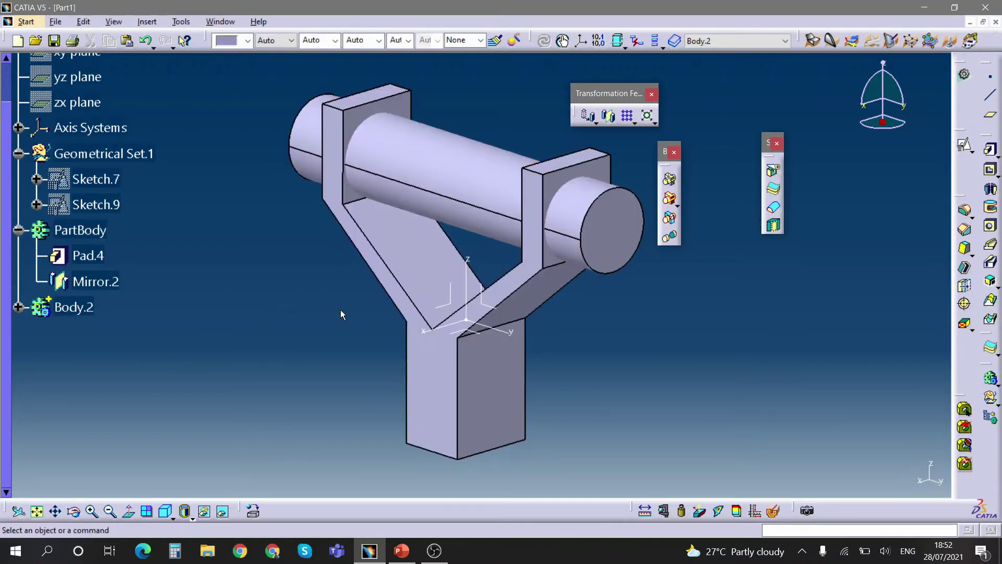
Step: Set the fill colour of PartBody, the fork, to cyan in its graphic properties
middle_drag(302, 334, 468, 151)
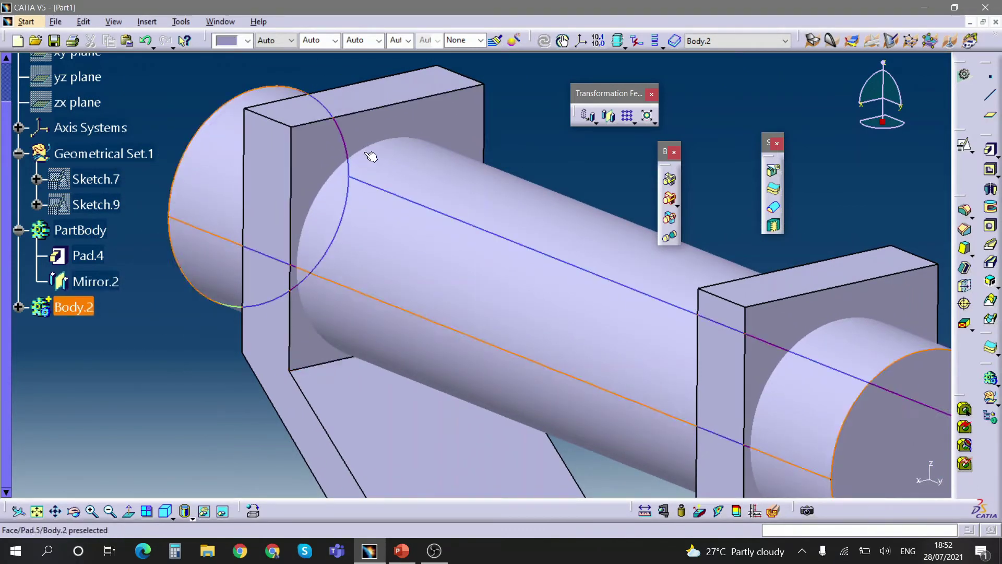
mouse_move(375, 150)
middle_down()
mouse_move(396, 150)
mouse_move(433, 256)
mouse_move(595, 284)
mouse_move(595, 297)
mouse_move(479, 283)
mouse_move(467, 271)
mouse_move(496, 212)
middle_up()
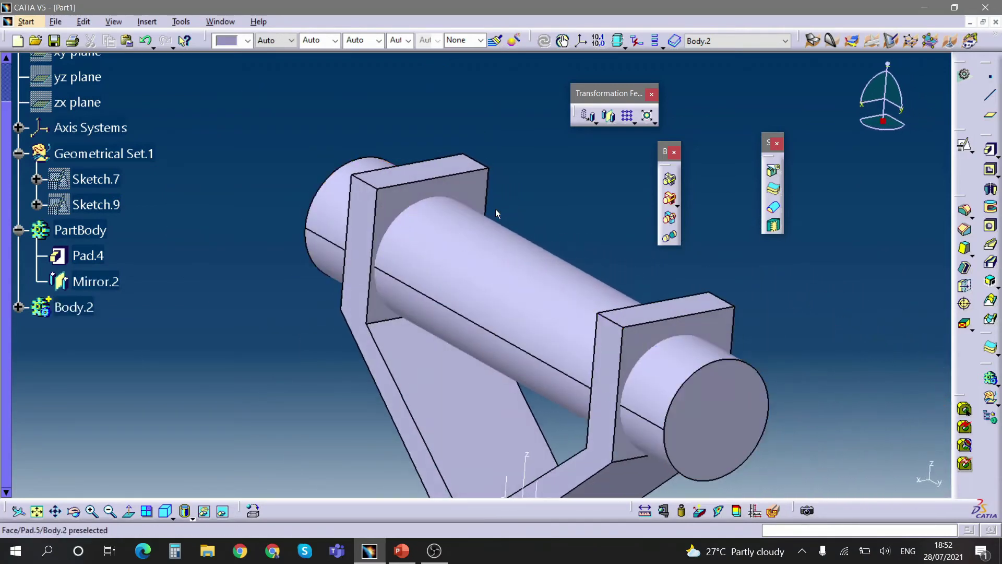
right_click(79, 230)
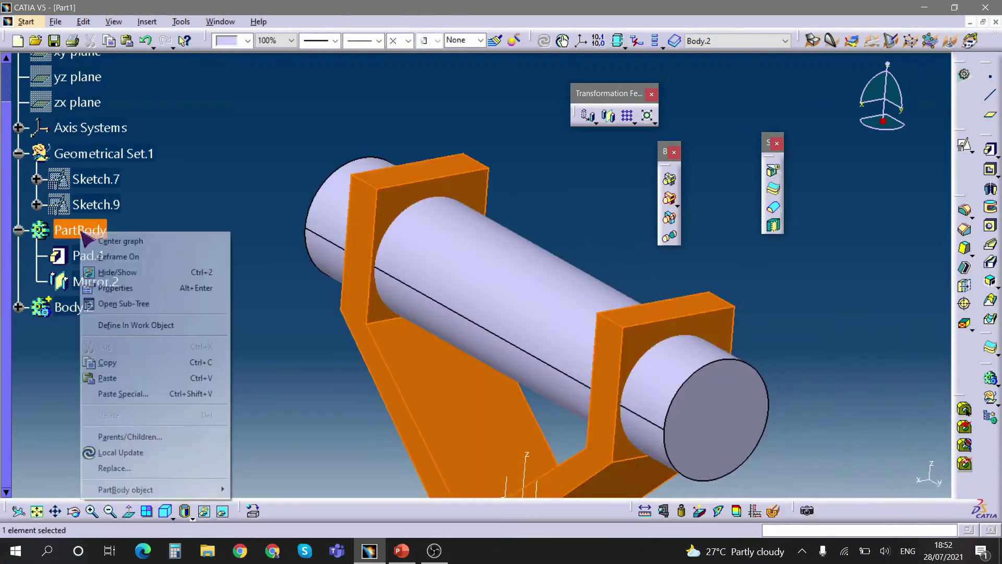
click(128, 285)
click(708, 147)
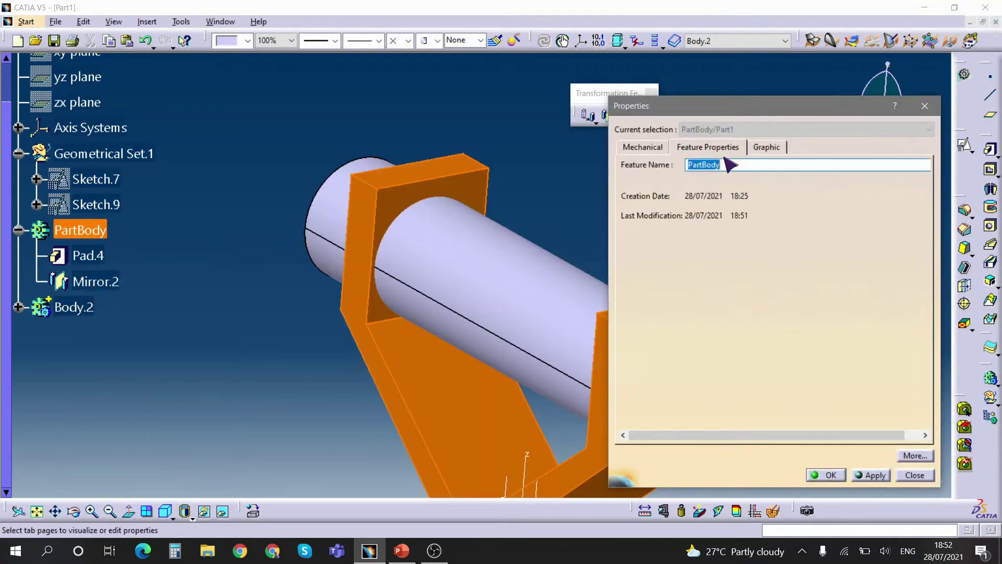
click(766, 147)
click(699, 188)
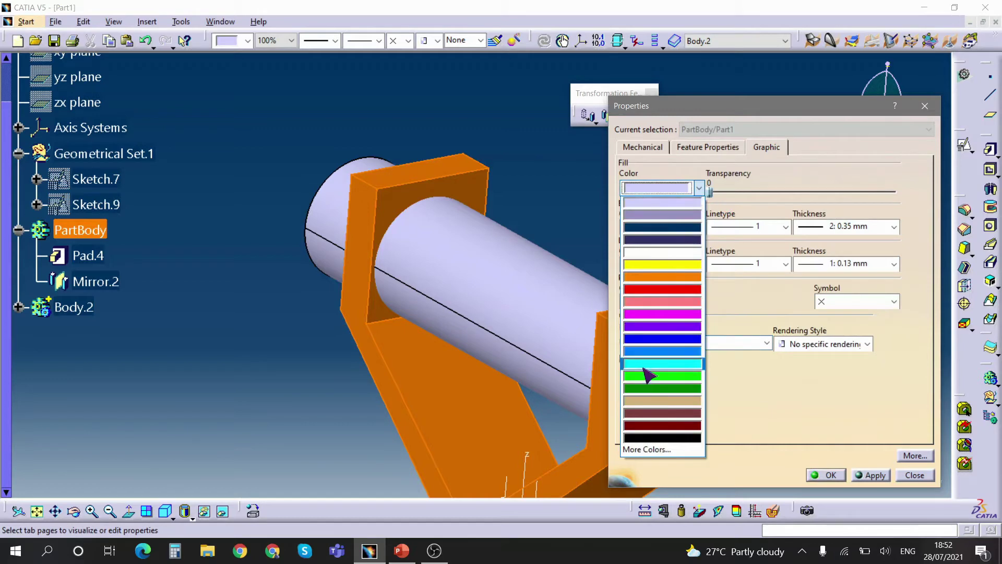
click(667, 365)
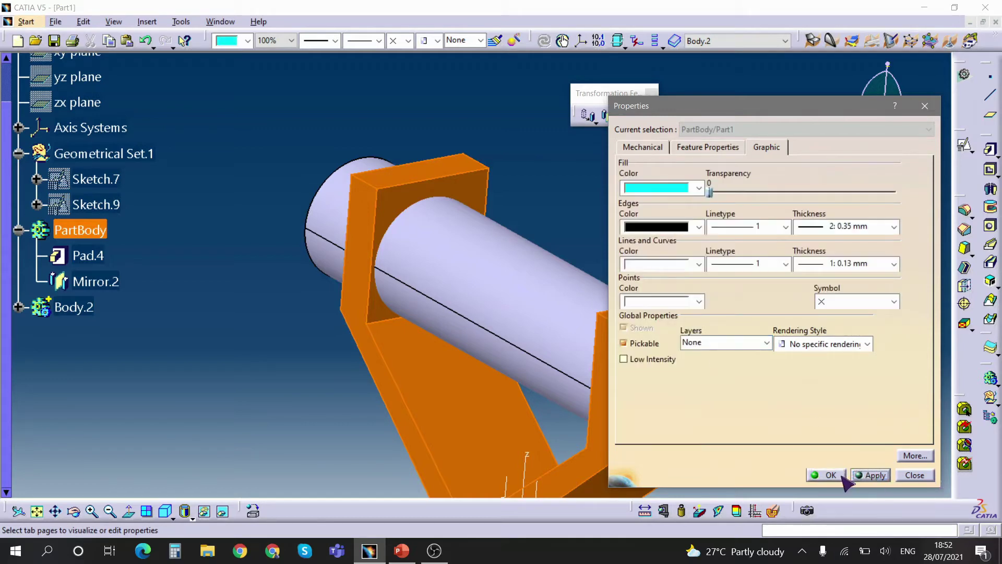
click(830, 475)
click(292, 362)
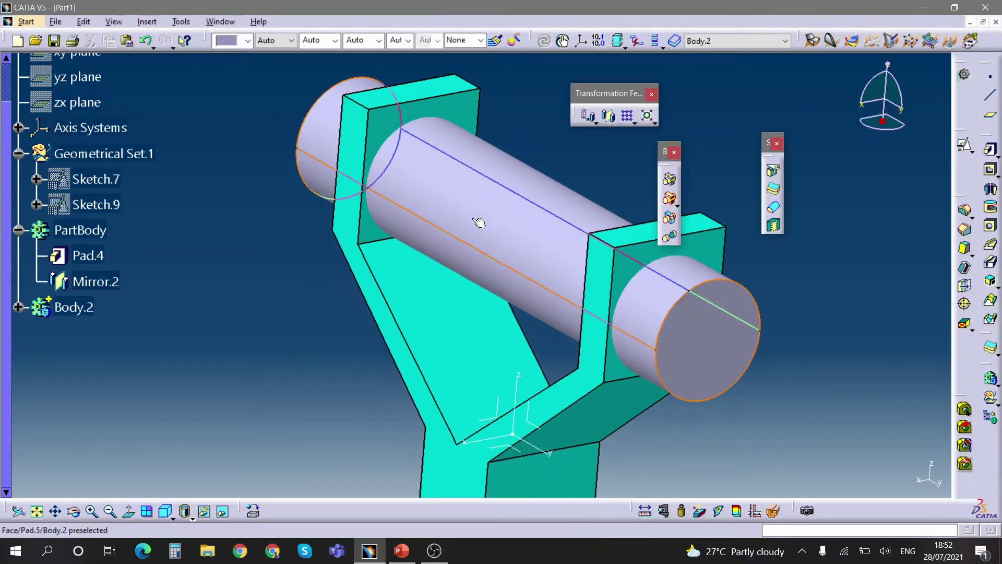
Step: Set the fill colour of Body.2, the crossing cylinder, to bright green in its graphic properties
right_click(86, 307)
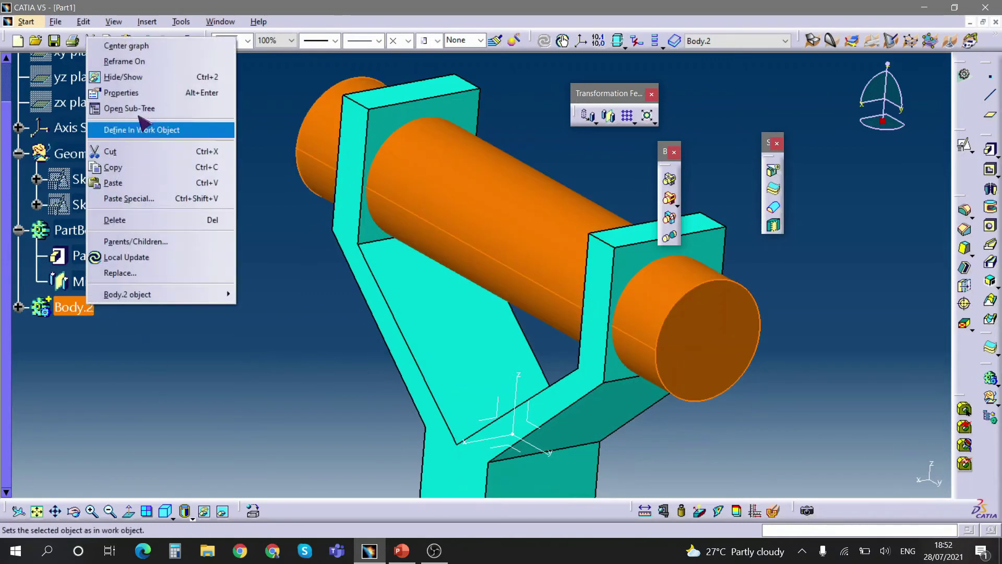
click(125, 93)
click(692, 188)
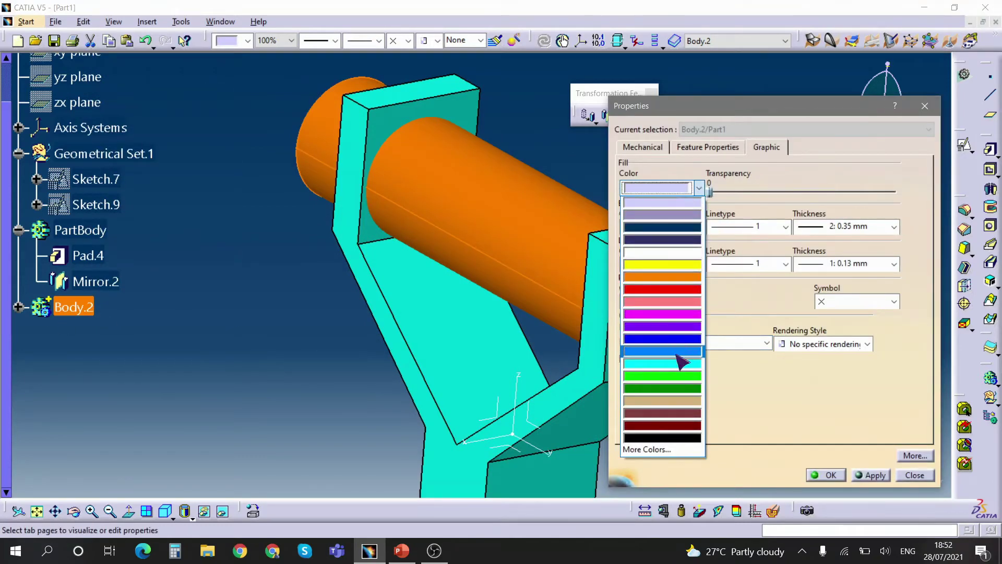
click(682, 385)
click(877, 475)
click(837, 475)
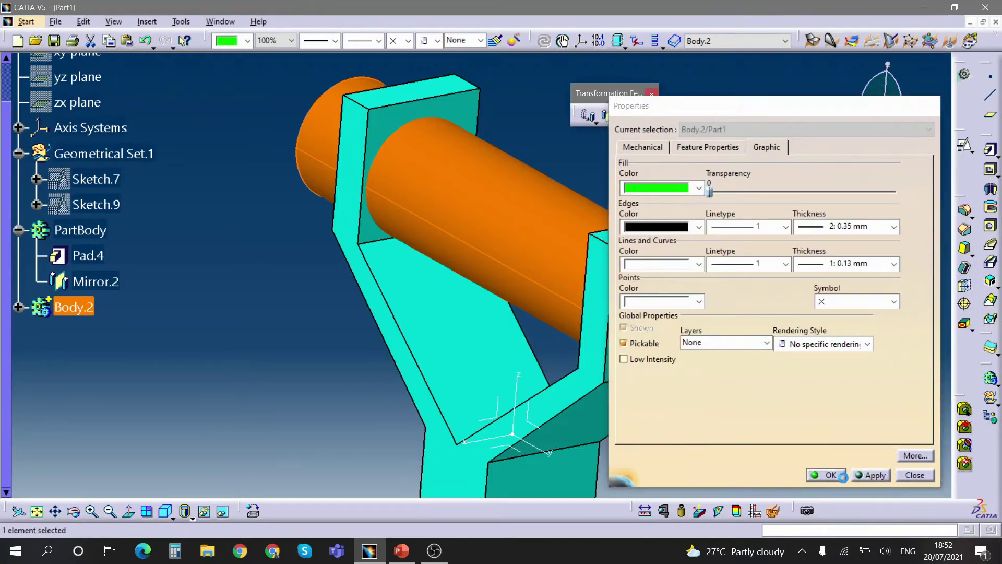
click(753, 423)
Step: Move the floating Boolean Operations toolbar closer to the specification tree
middle_drag(519, 271, 428, 227)
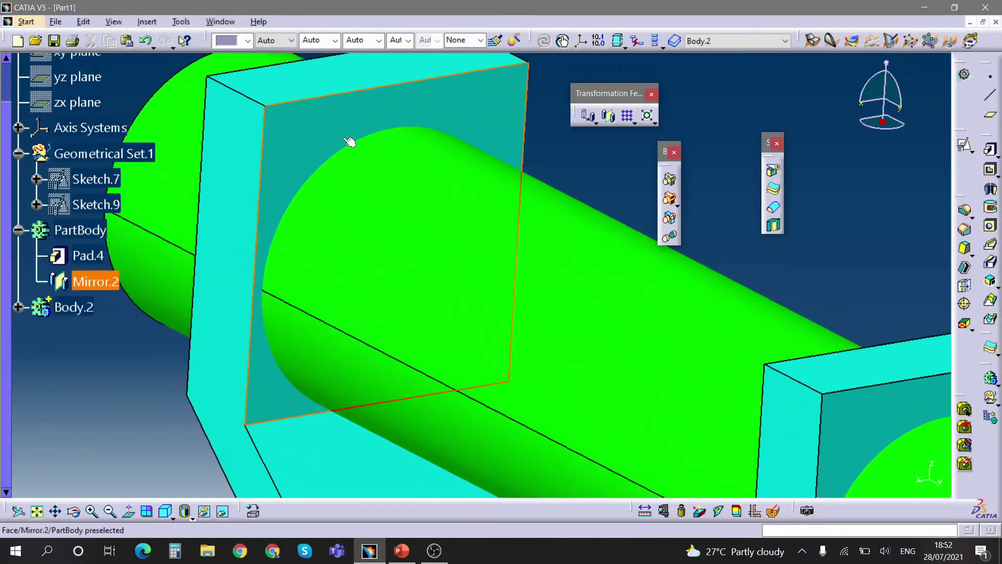
middle_drag(349, 143, 359, 216)
middle_drag(368, 277, 259, 338)
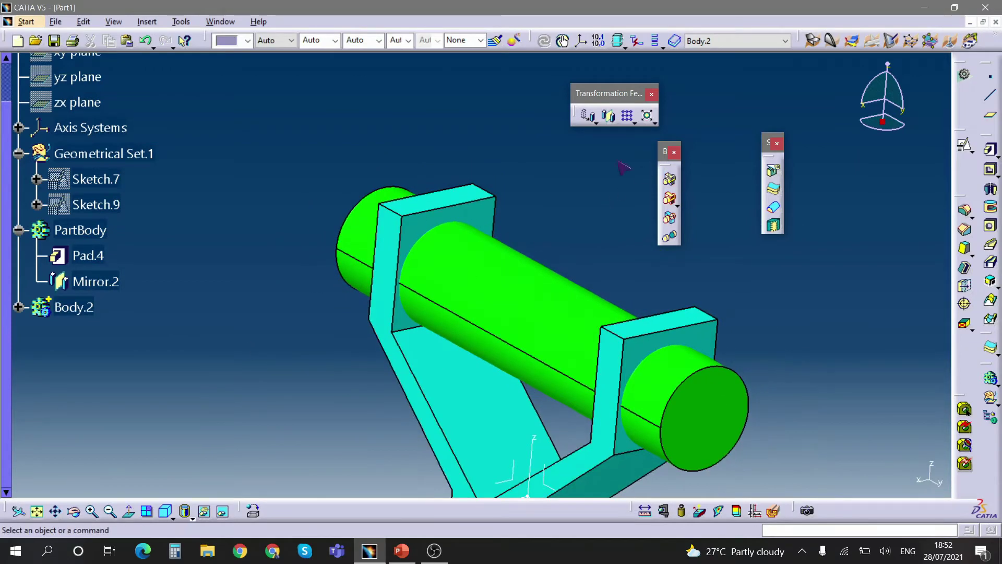
drag(330, 107, 334, 106)
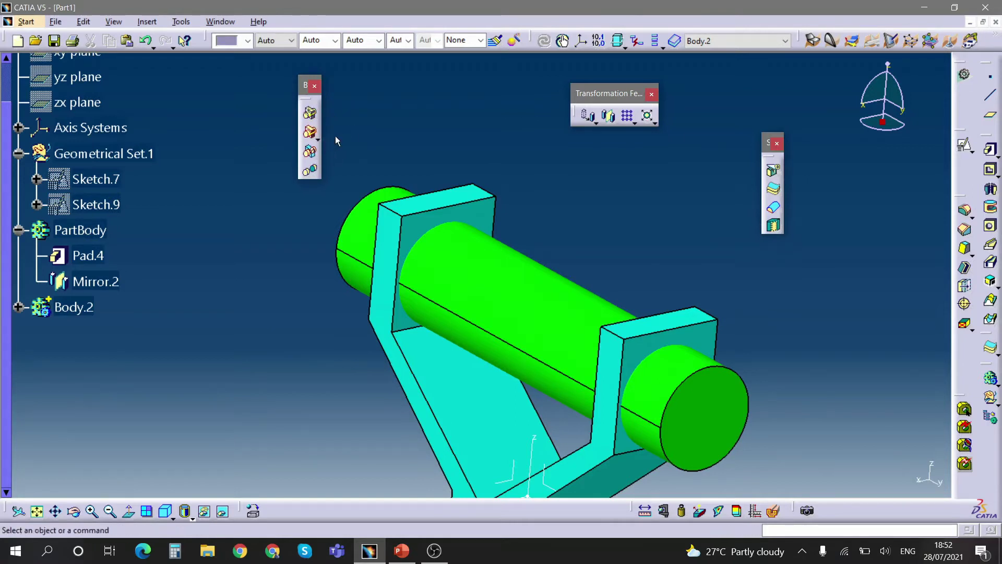
Step: Define PartBody as the in-work object instead of the cylinder's body
middle_drag(430, 164, 311, 342)
click(80, 230)
click(78, 306)
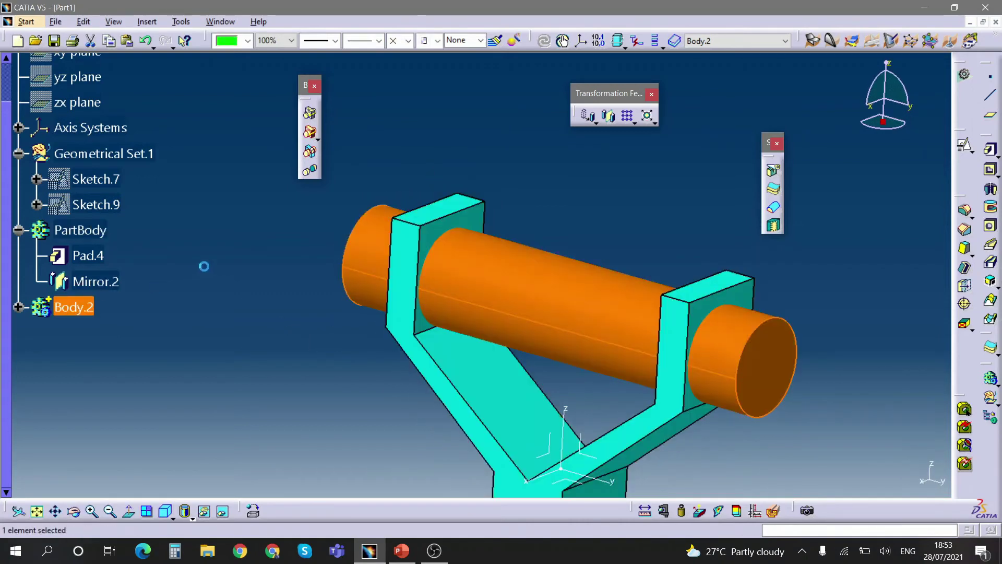
click(224, 212)
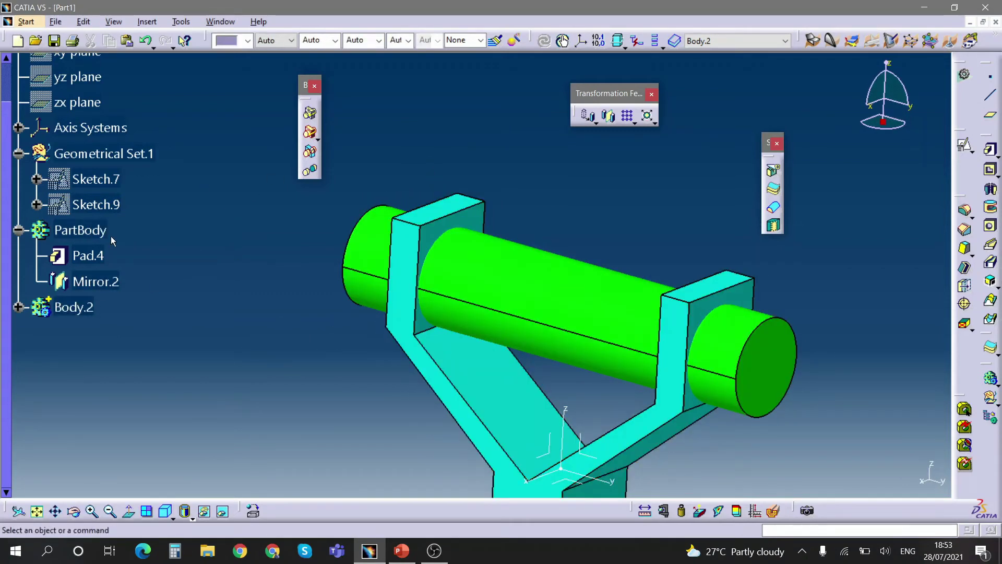
right_click(94, 233)
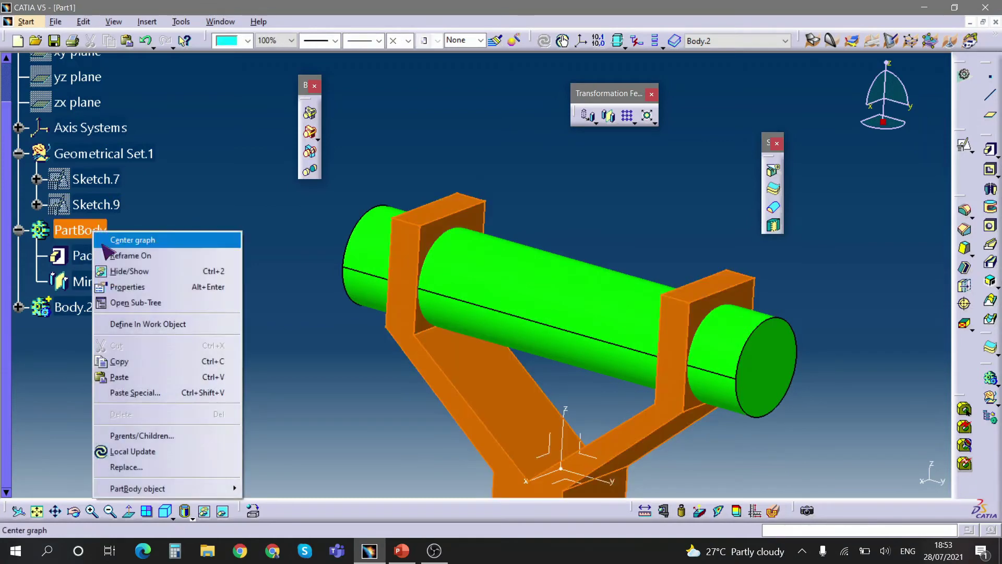
click(141, 323)
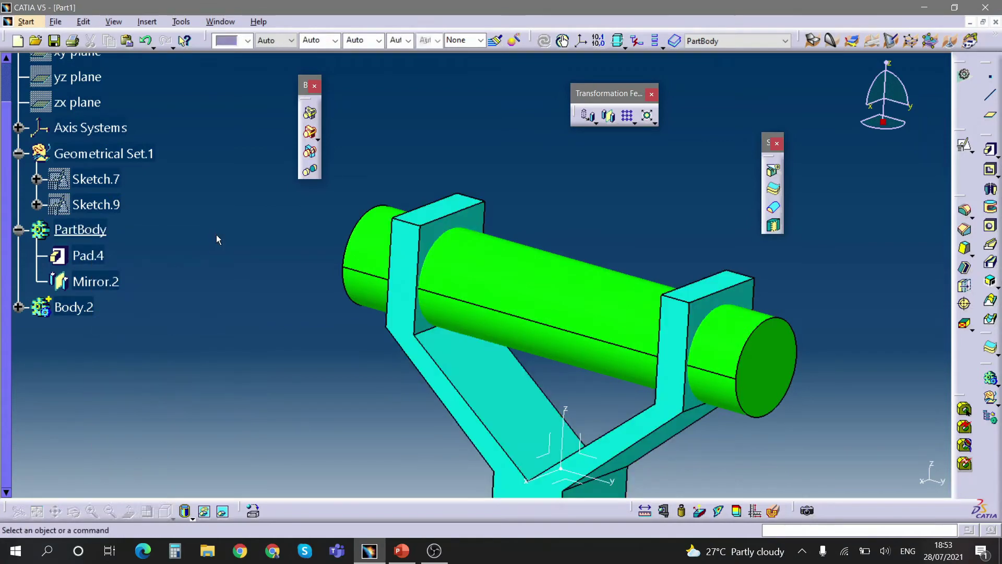
Step: Add Body.2 to PartBody with the Boolean Add operation
click(310, 133)
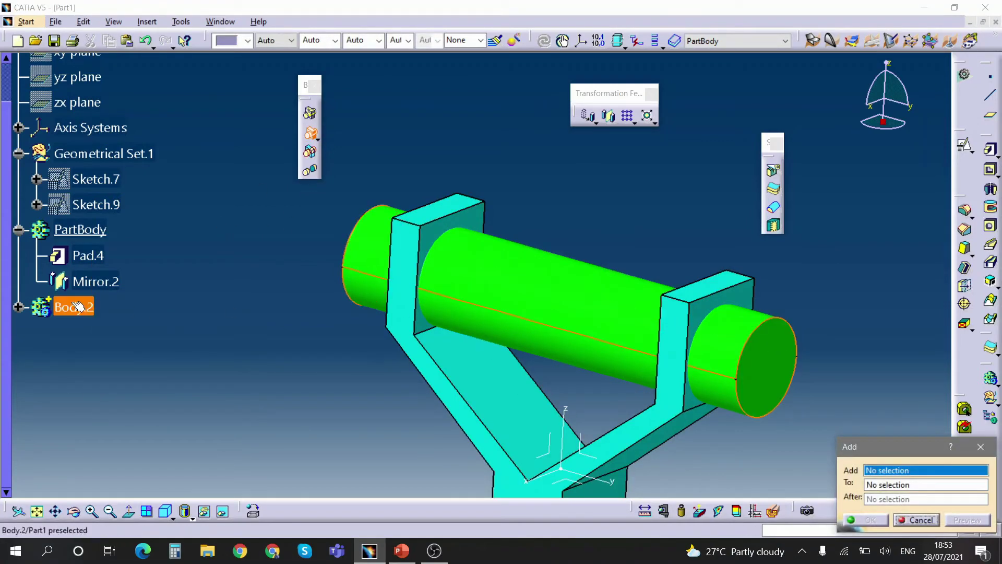
click(76, 306)
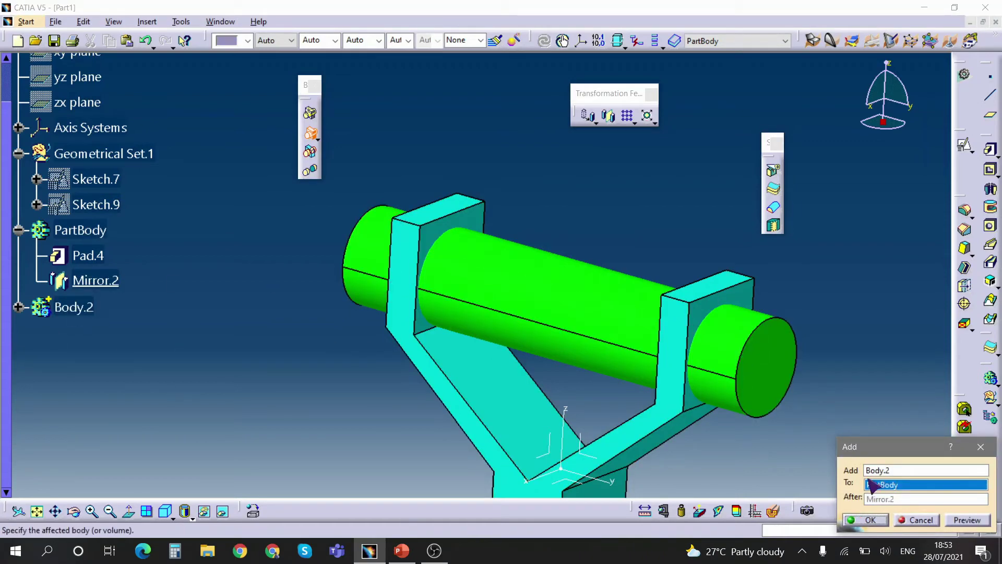
click(871, 519)
Step: Delete the Boolean Add feature from PartBody
middle_drag(611, 352, 572, 275)
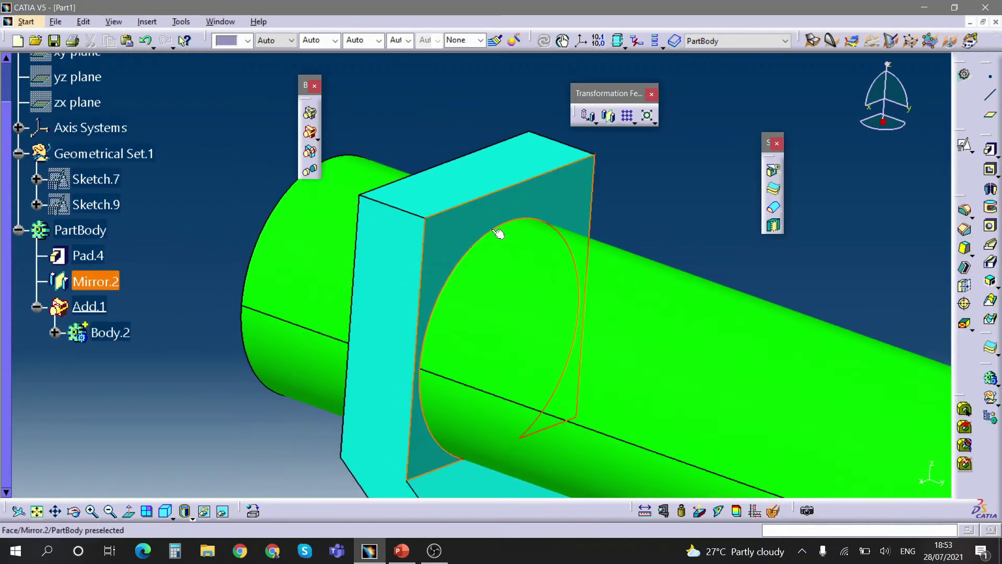
middle_drag(488, 238, 600, 240)
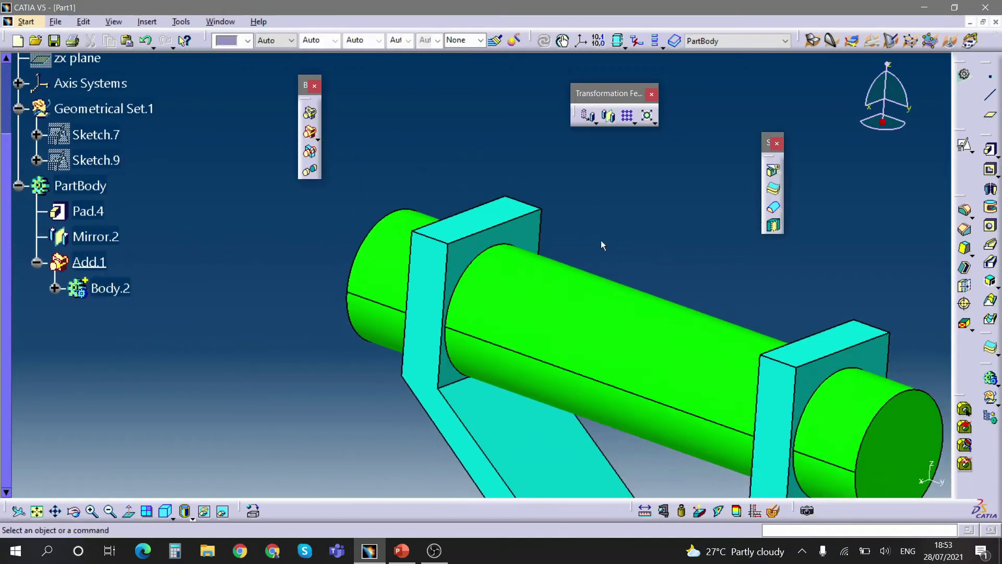
click(512, 248)
click(176, 272)
mouse_move(252, 288)
middle_down()
mouse_move(267, 329)
mouse_move(390, 327)
mouse_move(216, 310)
mouse_move(240, 303)
middle_up()
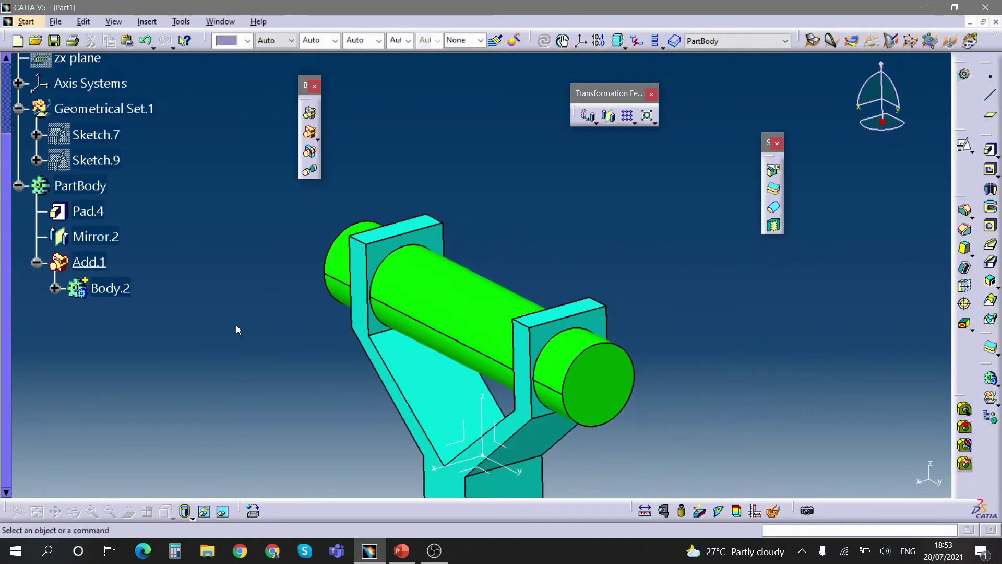
click(90, 262)
key(Delete)
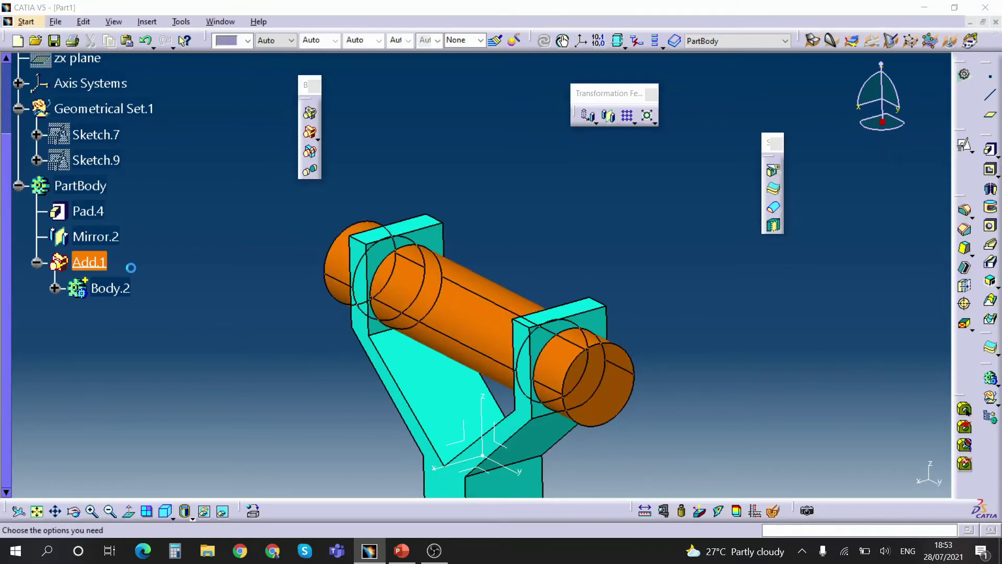
key(Return)
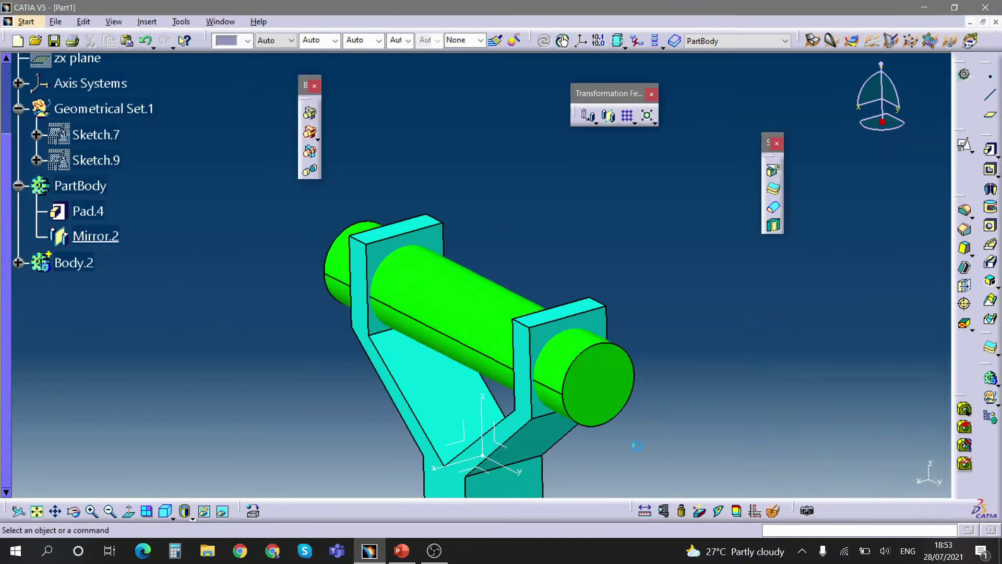
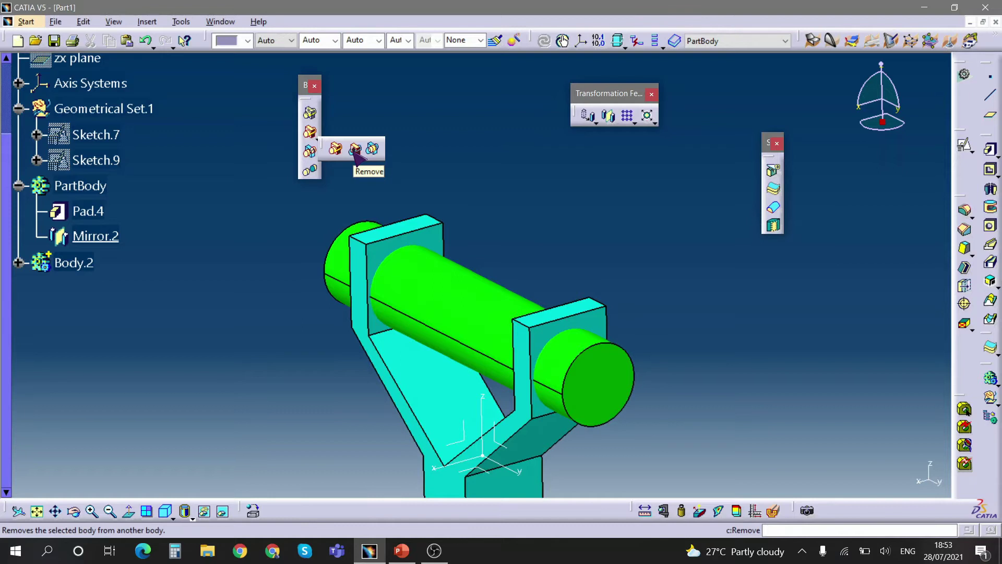
Step: Define PartBody as the in-work object for the upcoming Boolean Remove
click(355, 152)
right_click(98, 186)
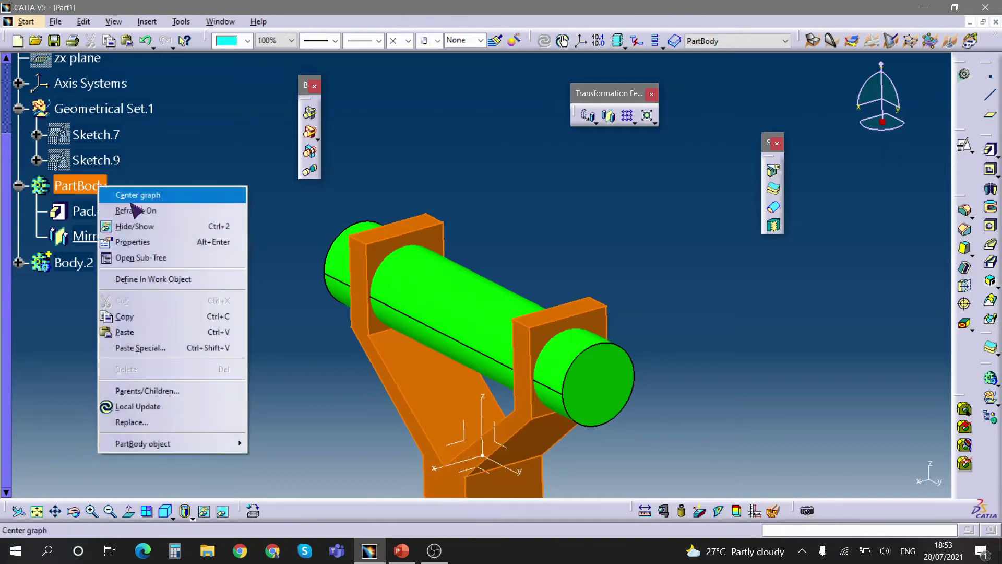
click(178, 279)
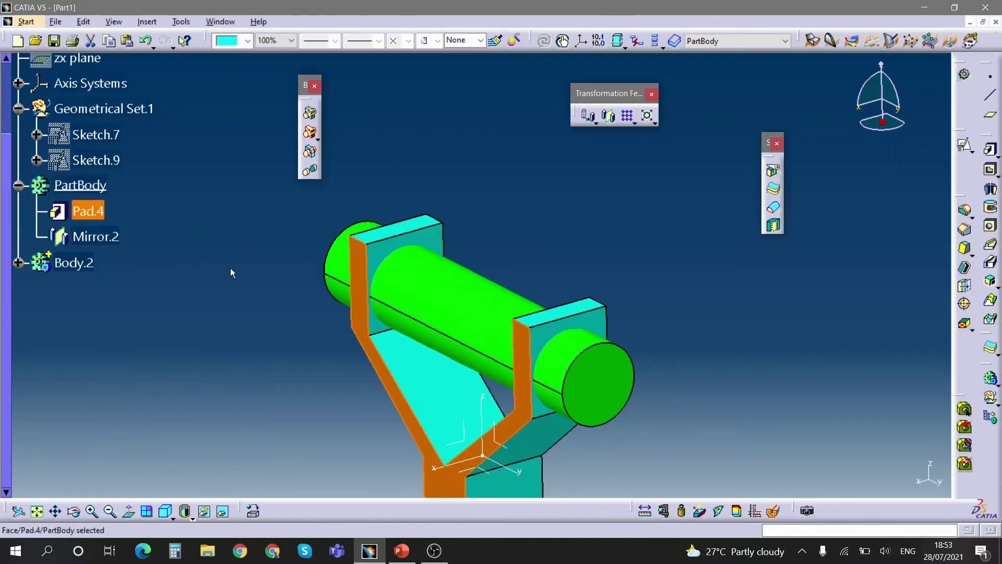
click(95, 266)
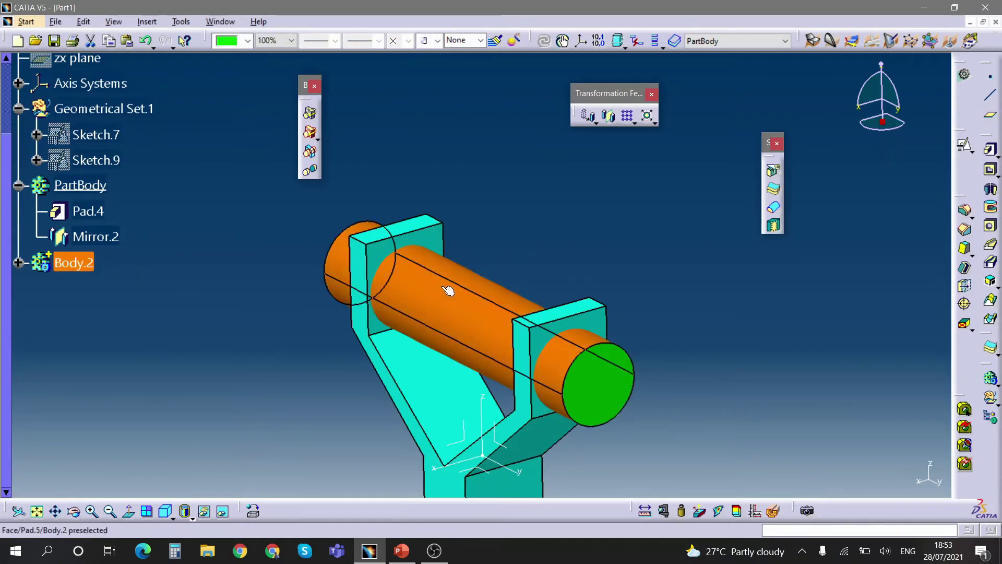
click(241, 233)
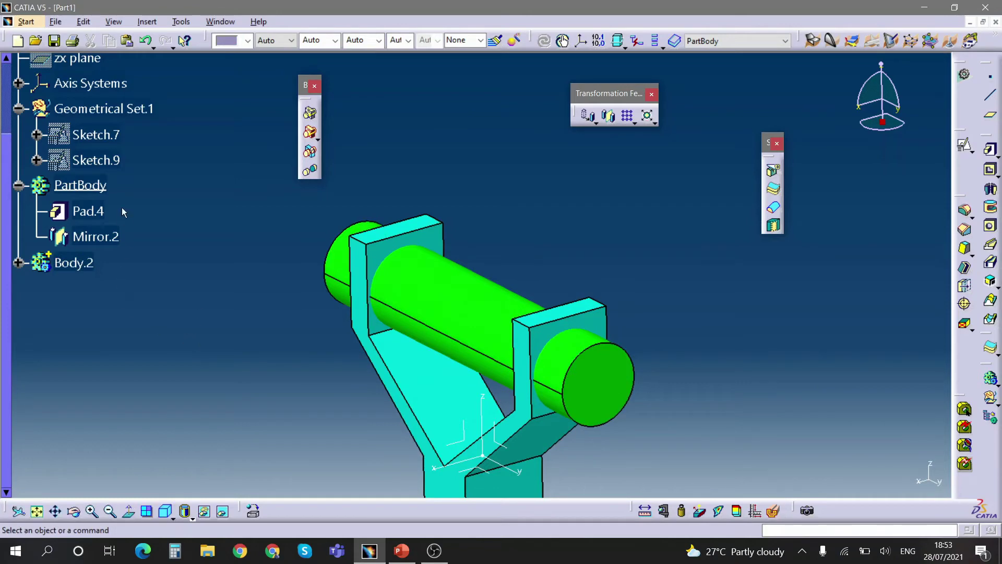
Step: Subtract Body.2 from PartBody with the Boolean Remove operation and inspect the fork arms
click(318, 140)
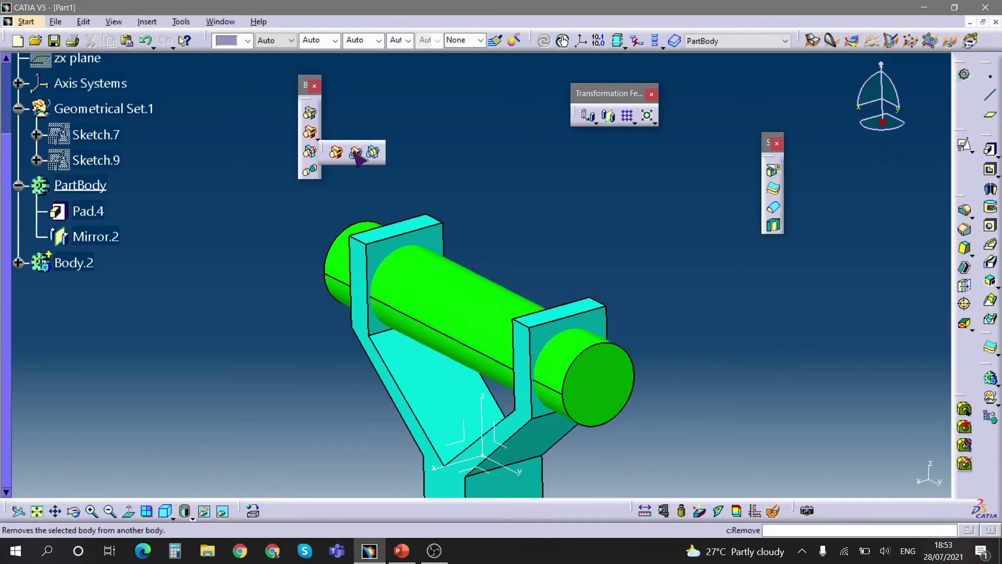
click(356, 152)
click(74, 262)
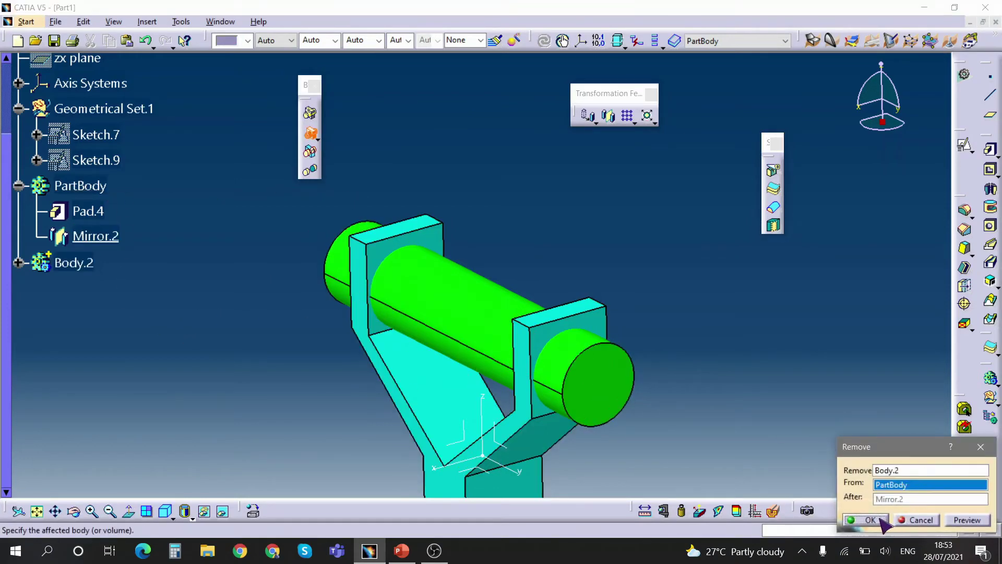
click(871, 519)
middle_drag(671, 387, 678, 354)
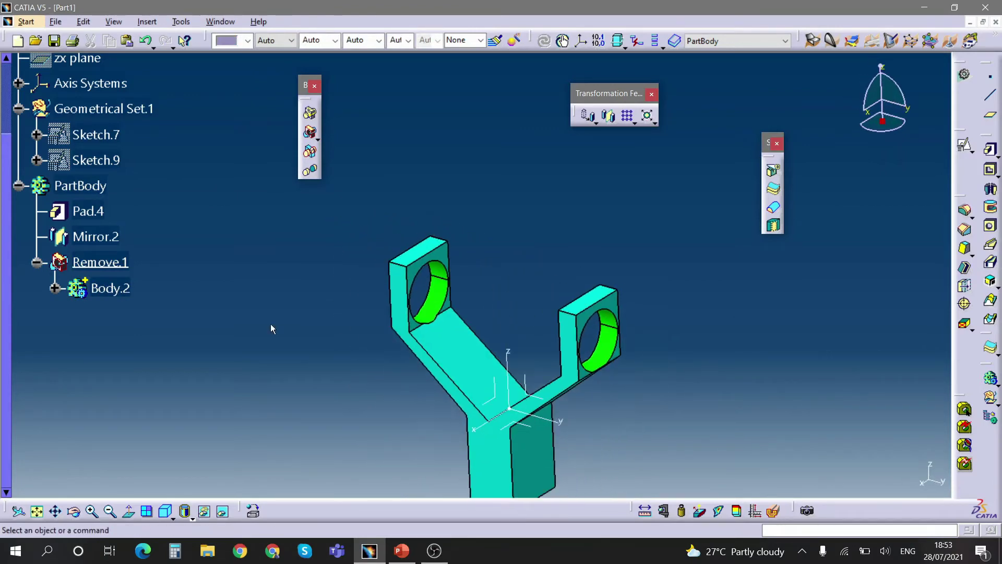
Step: Delete the Boolean Remove feature from PartBody without deleting its aggregated elements
click(124, 264)
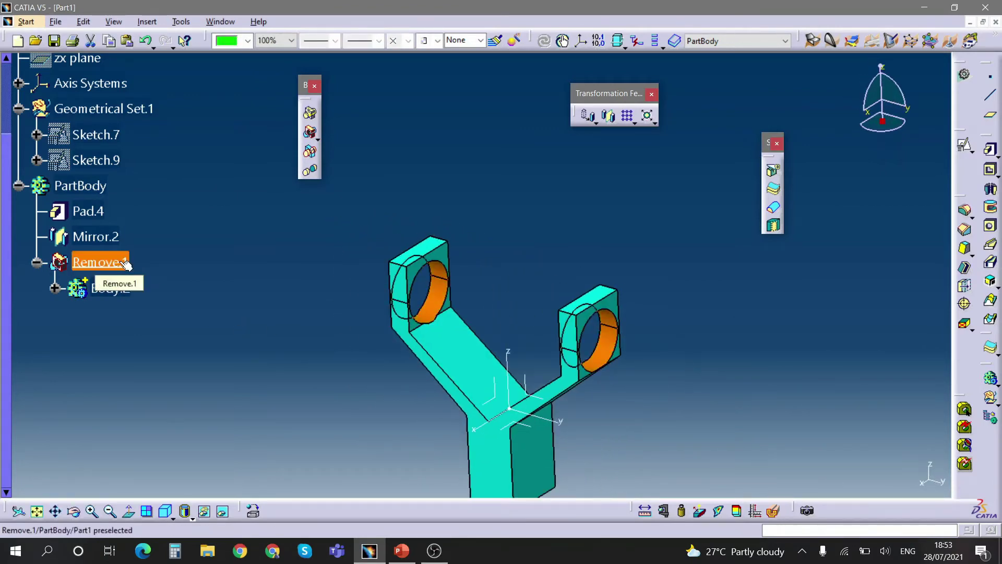
key(Delete)
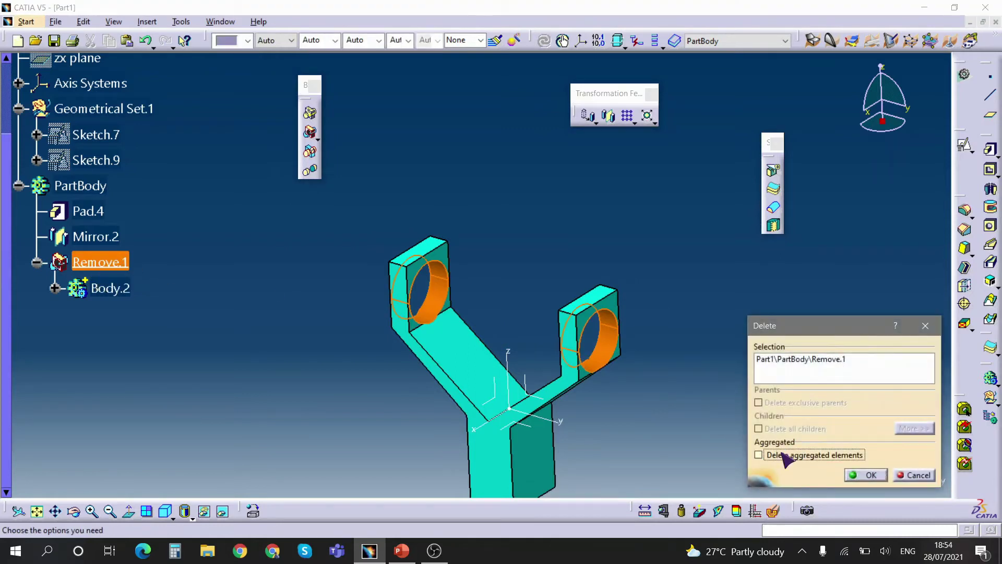
key(Return)
Step: Intersect Body.2 with PartBody using the Boolean Intersect operation and inspect the common volumes
click(318, 140)
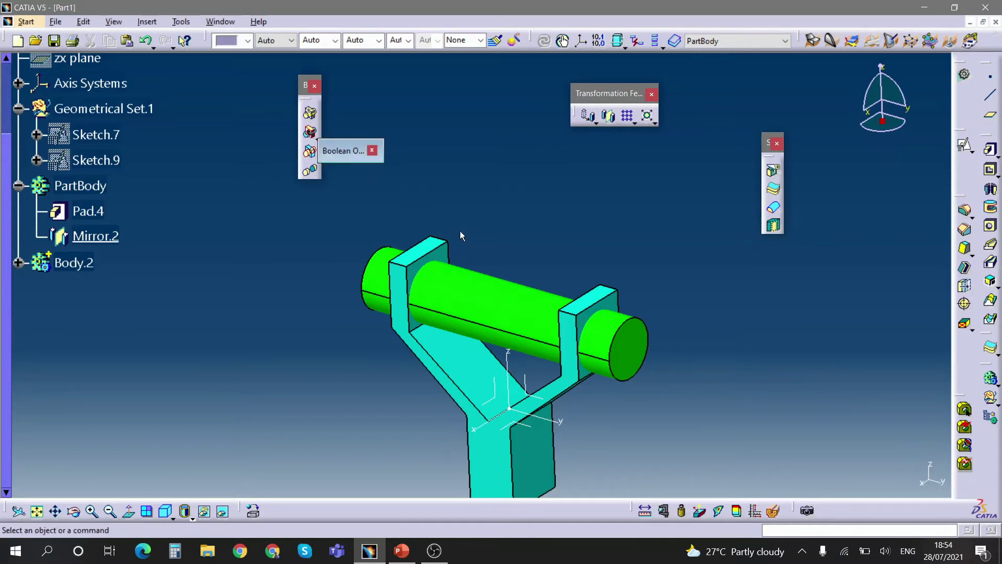
click(374, 152)
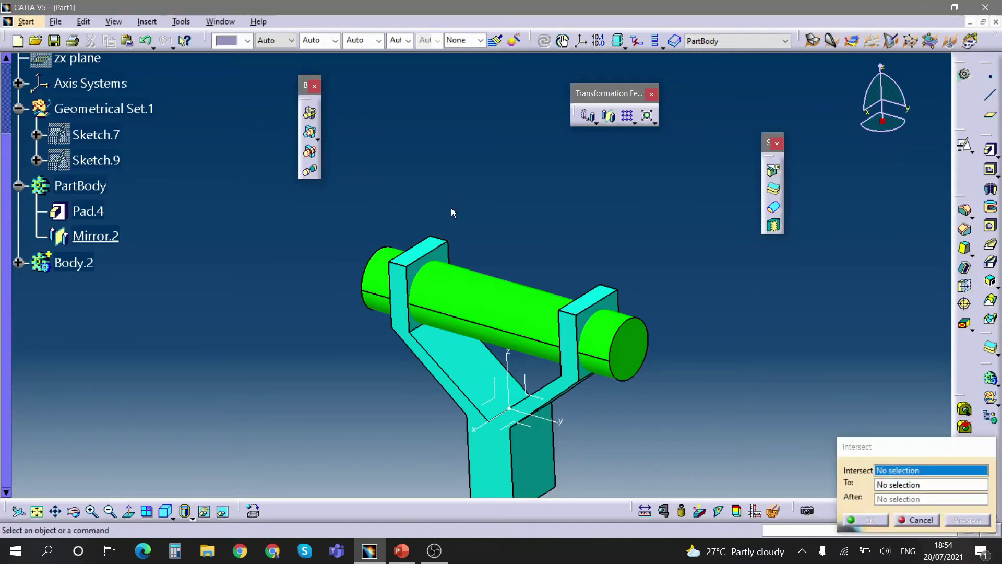
middle_drag(461, 242, 461, 201)
middle_drag(325, 291, 424, 273)
middle_drag(384, 298, 425, 170)
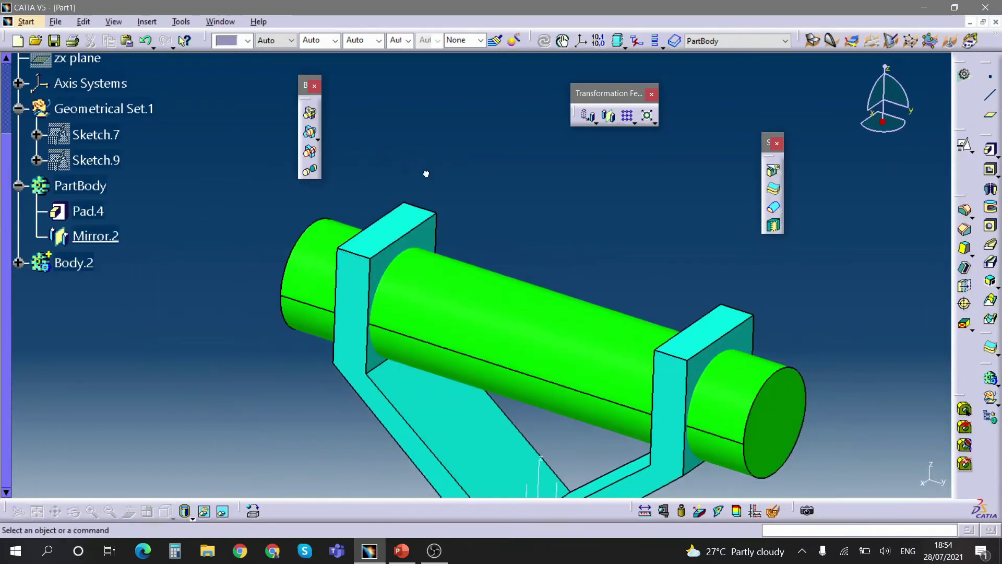
click(310, 133)
click(478, 339)
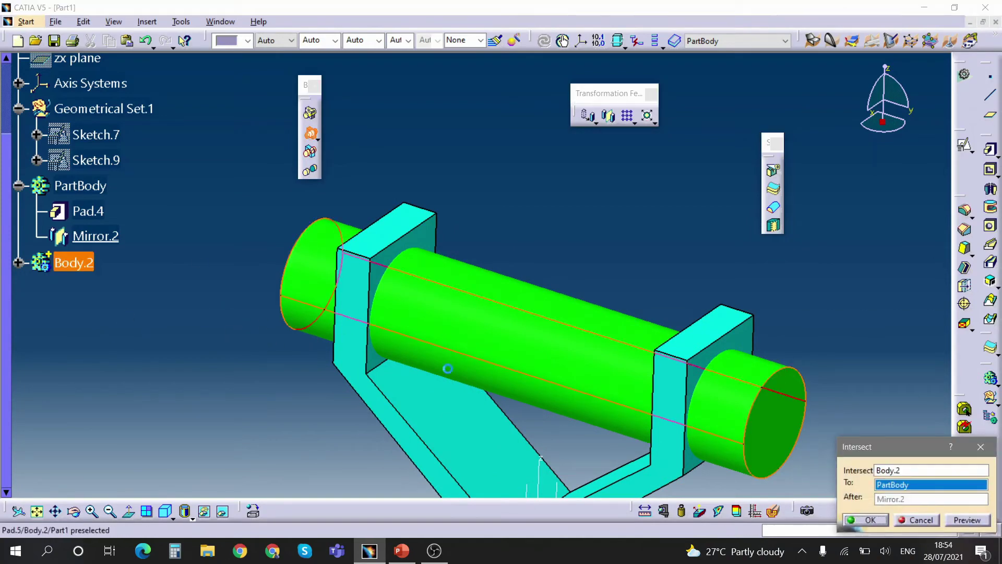
click(867, 520)
middle_drag(495, 253, 567, 301)
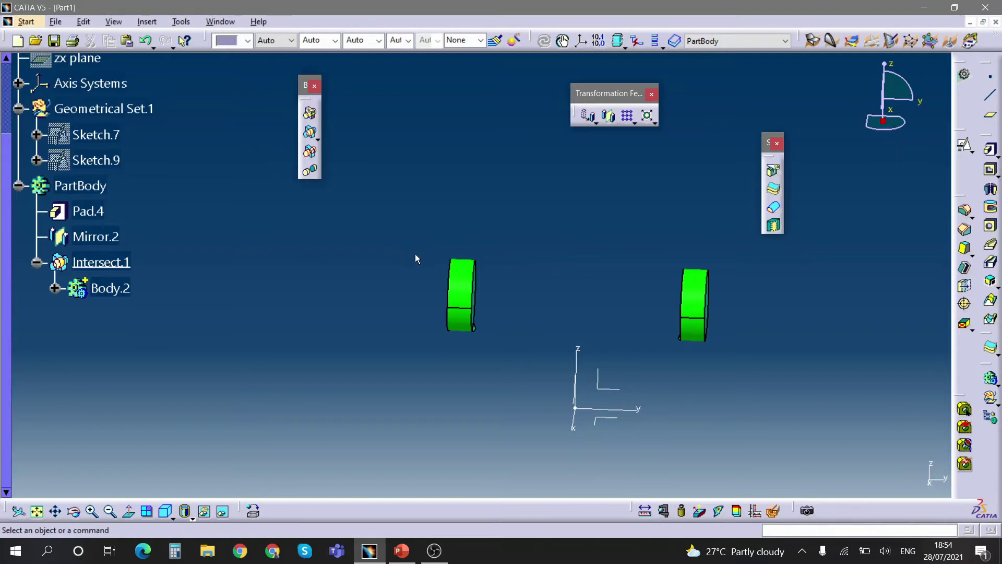
middle_drag(415, 259, 385, 269)
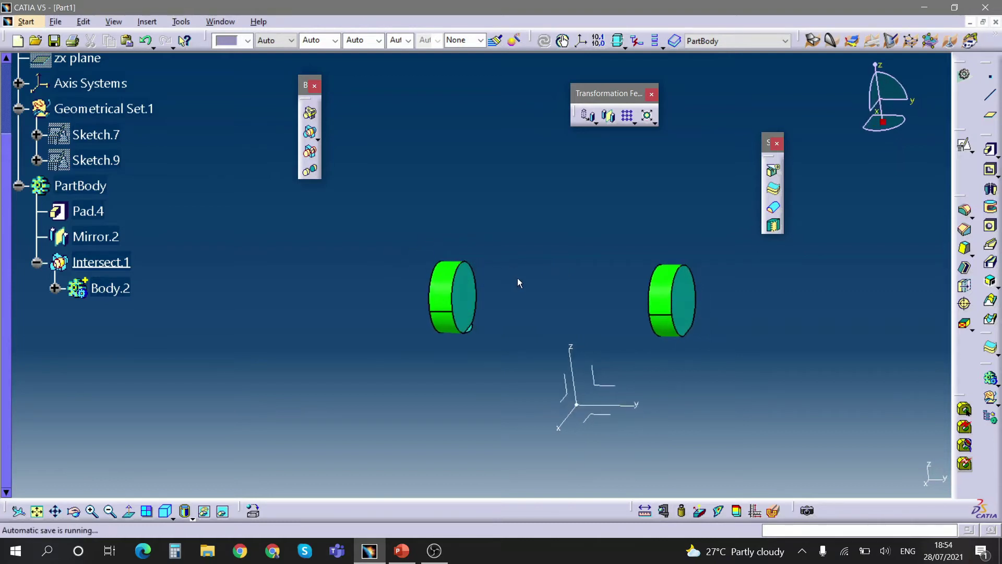
middle_drag(545, 308, 436, 320)
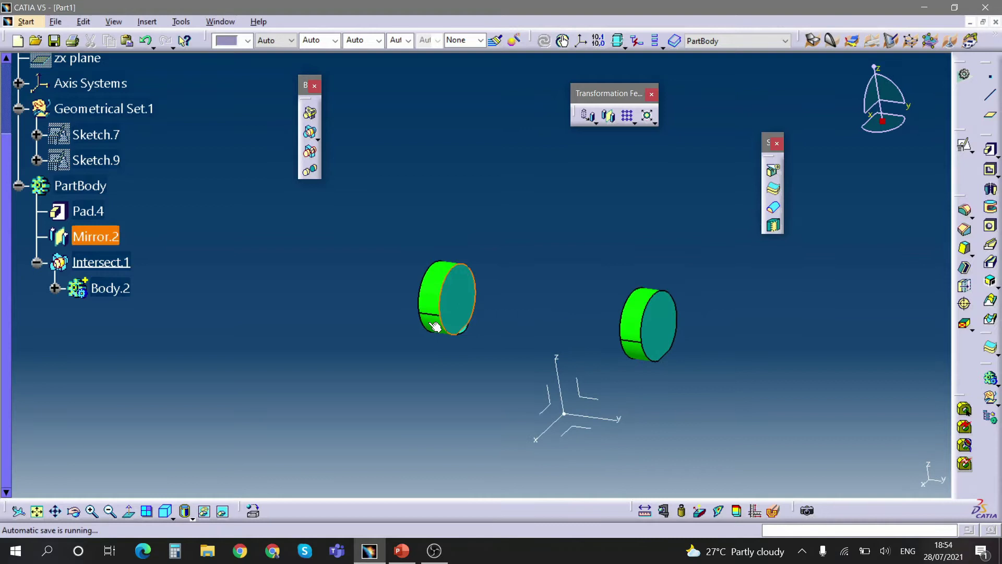
Step: Delete the Boolean Intersect feature from PartBody, with the deletion of aggregated elements turned off
click(125, 263)
key(Delete)
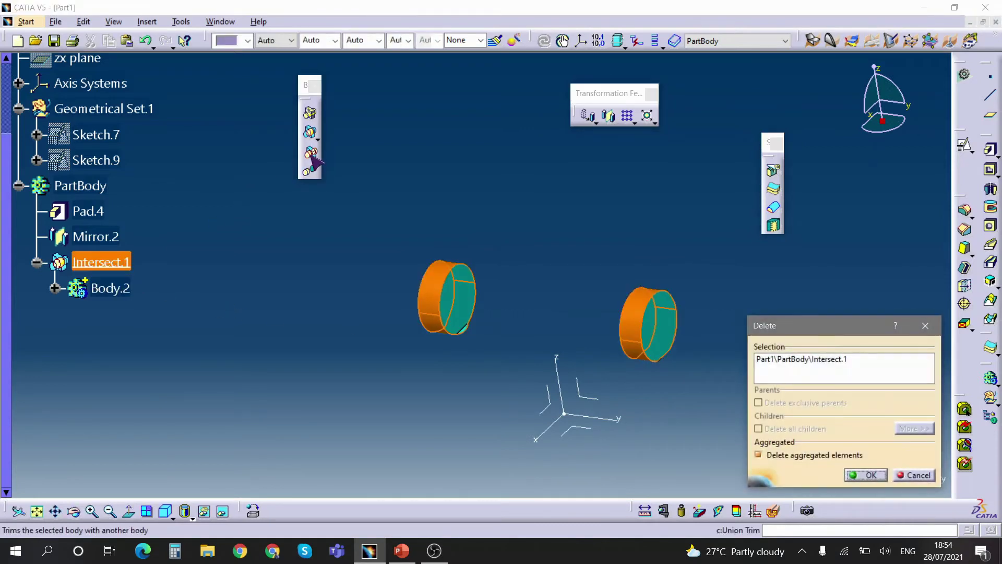
click(806, 456)
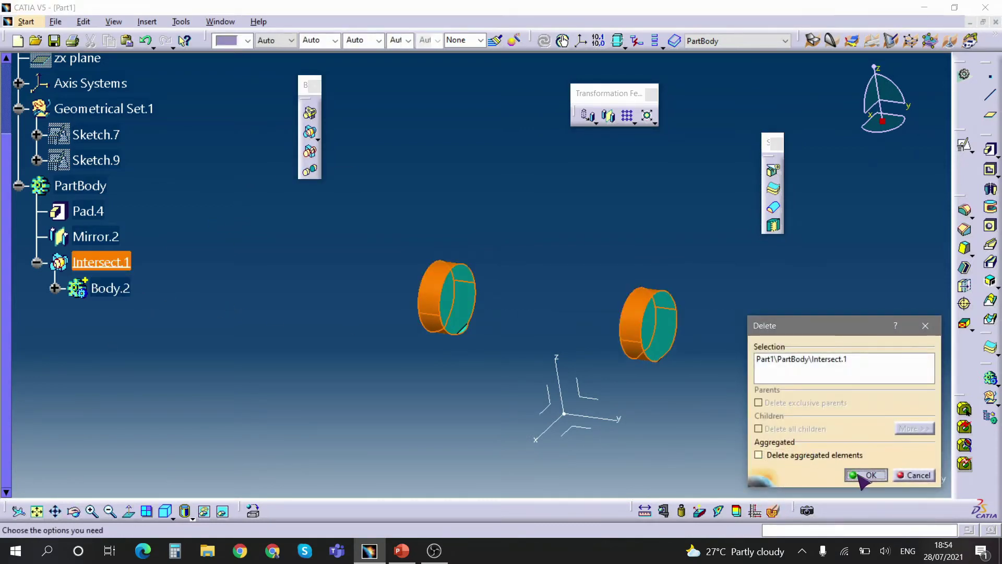
click(865, 474)
Step: Define PartBody as the in-work object again
middle_drag(238, 312, 403, 268)
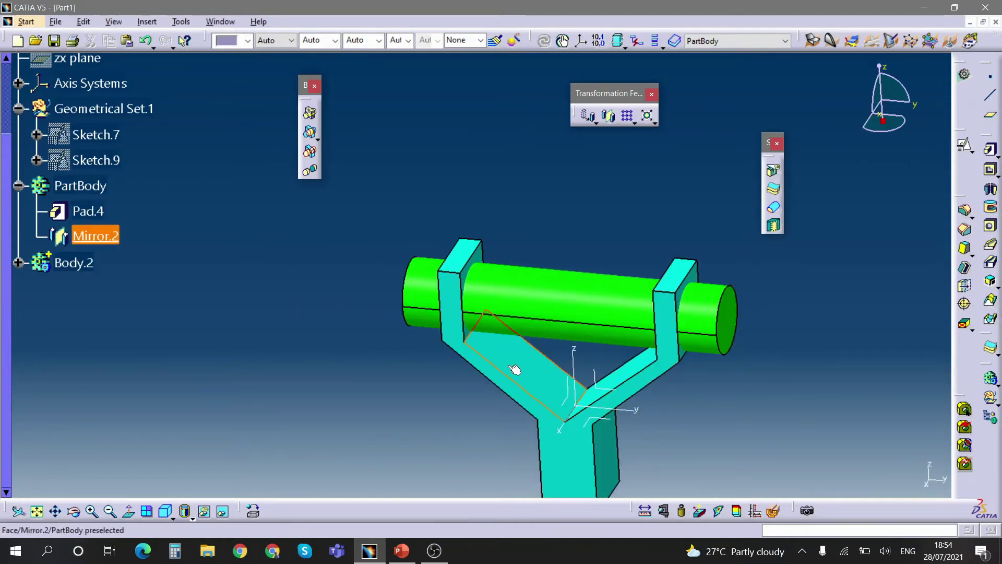
middle_drag(514, 369, 456, 348)
ctrl+middle_drag(457, 348, 460, 362)
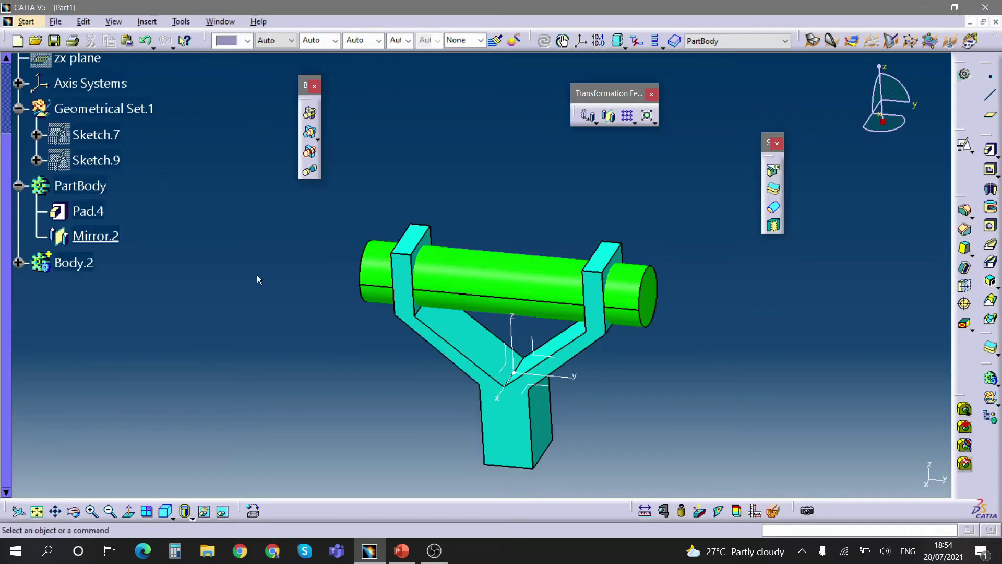
click(89, 265)
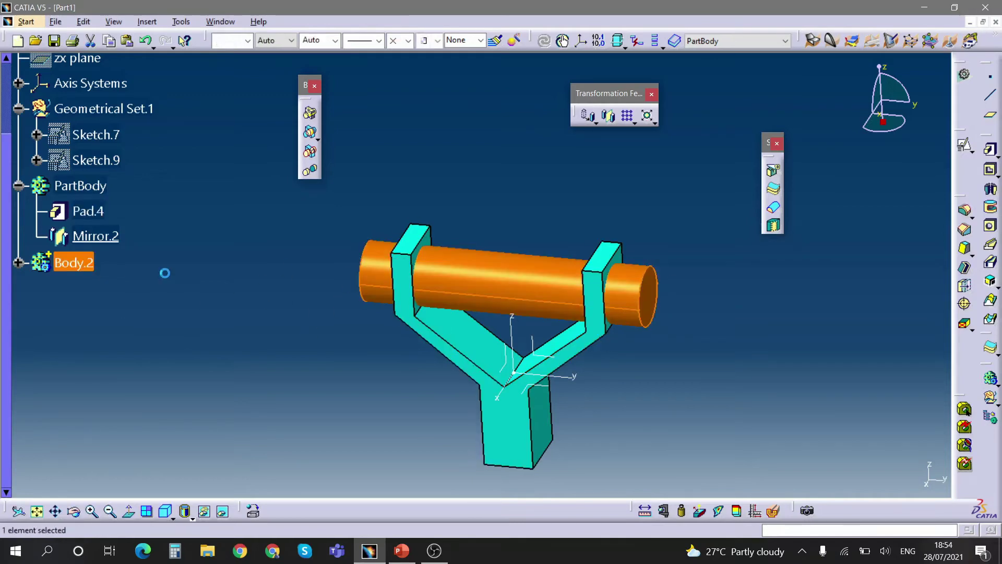
click(164, 273)
click(99, 185)
right_click(98, 186)
click(137, 277)
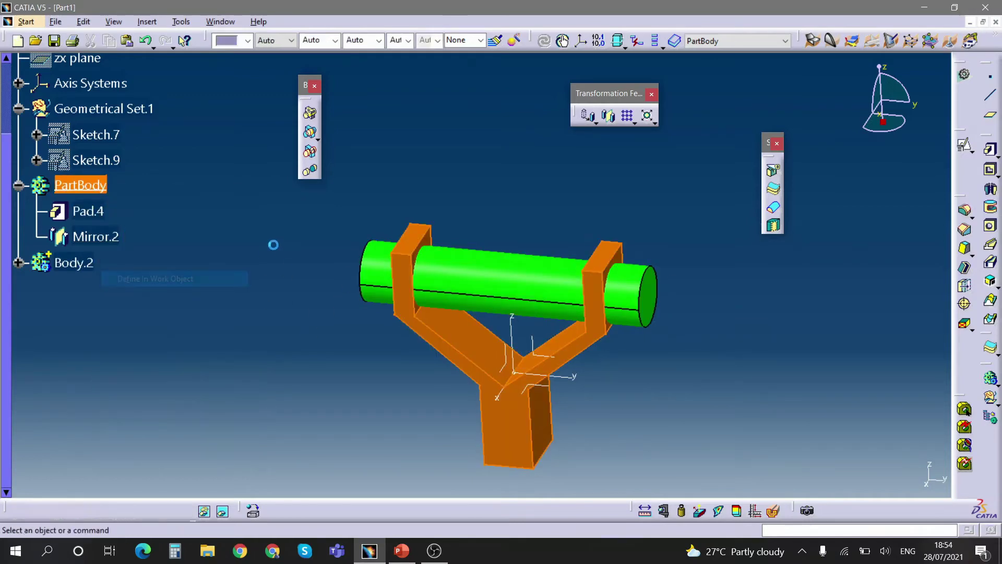
Step: Trim Body.2 with PartBody using Union Trim, leaving the faces to remove and keep unselected
click(310, 152)
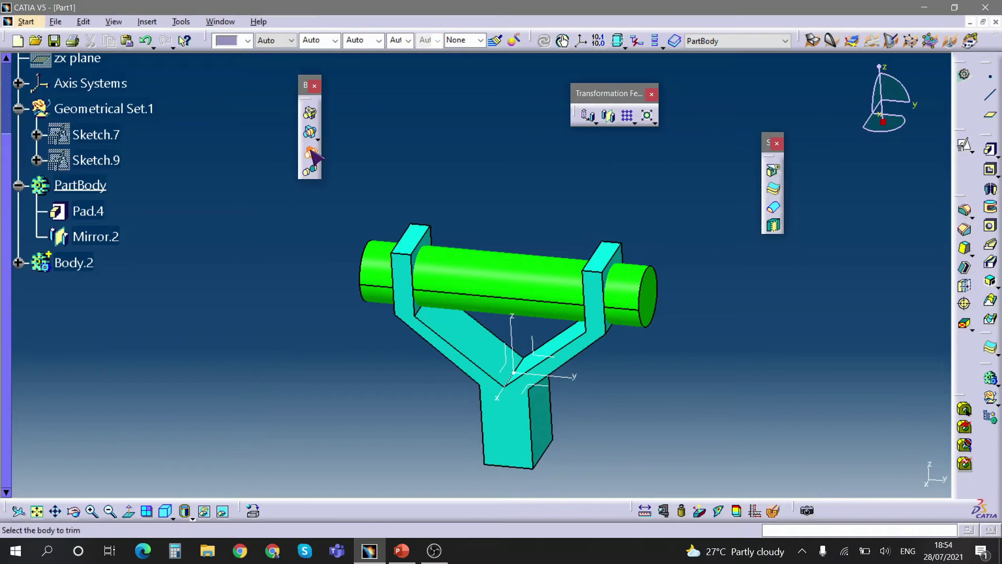
click(480, 265)
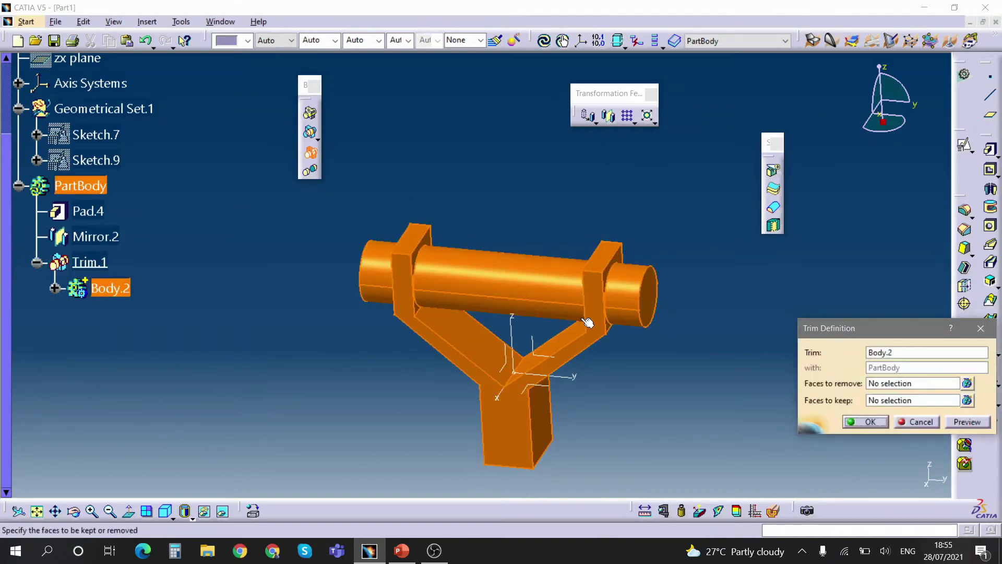
click(866, 421)
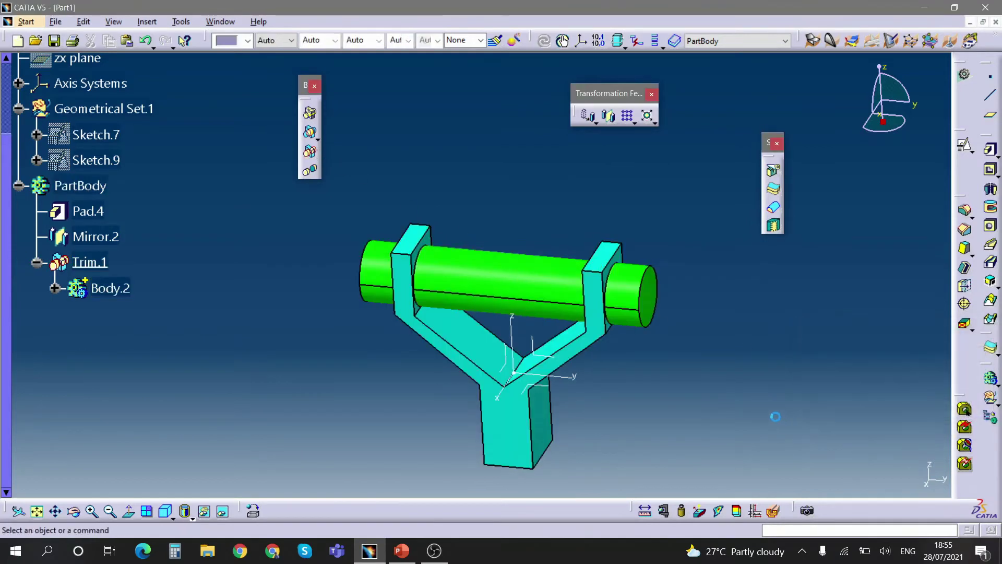
middle_drag(772, 414, 580, 377)
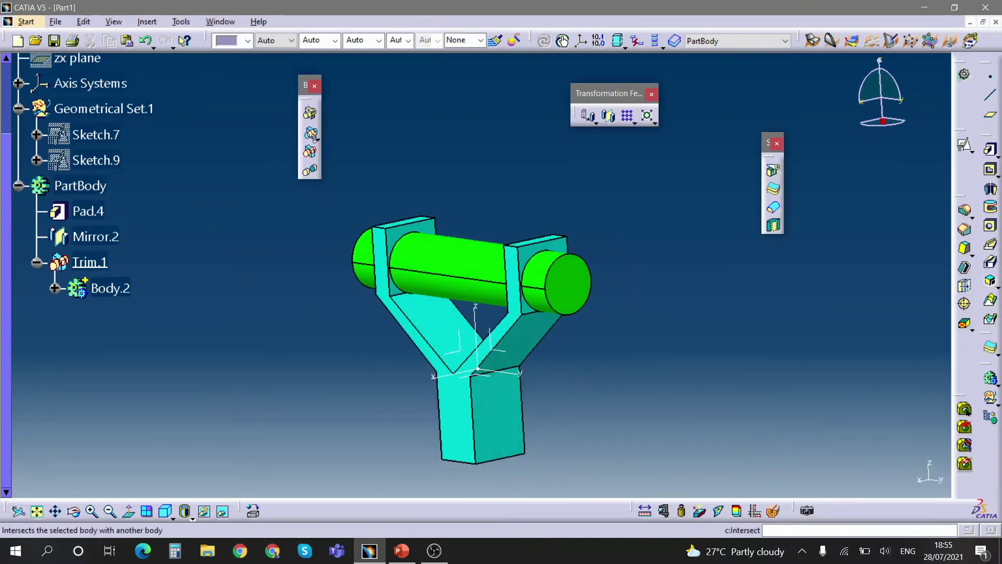
click(314, 155)
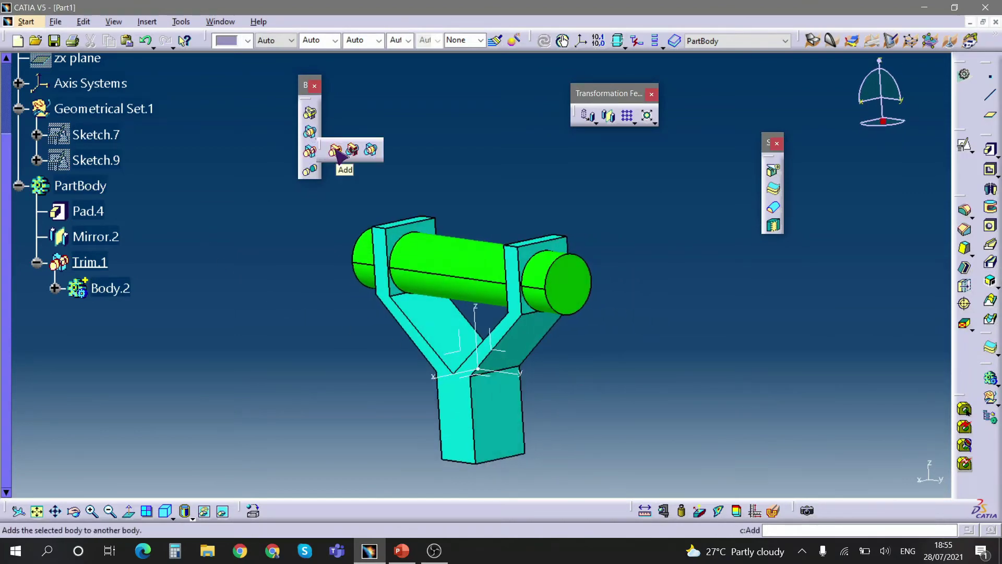
middle_drag(262, 239, 314, 262)
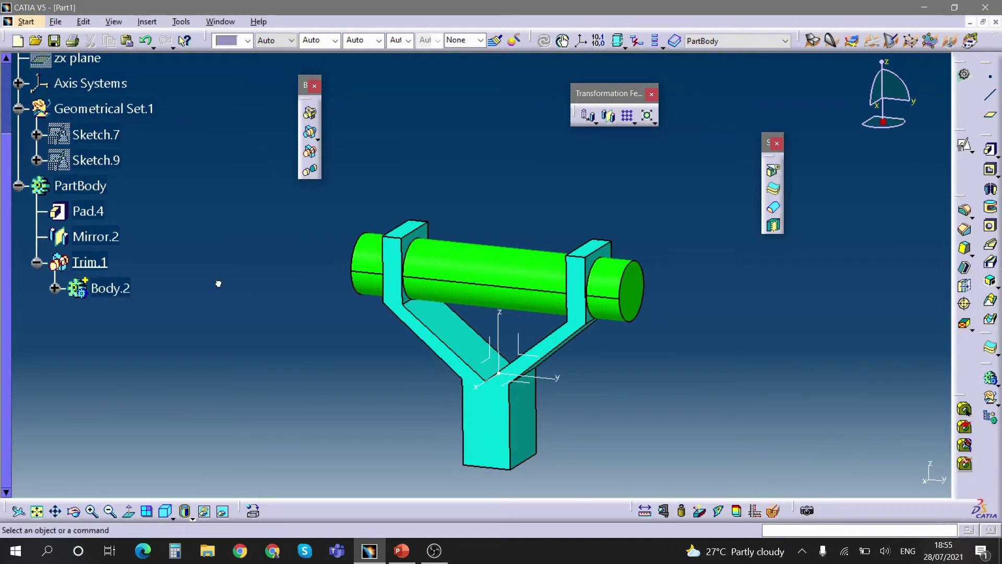
Step: Edit the trim feature in PartBody to remove the cylinder's middle face between the two fork arms
double_click(104, 266)
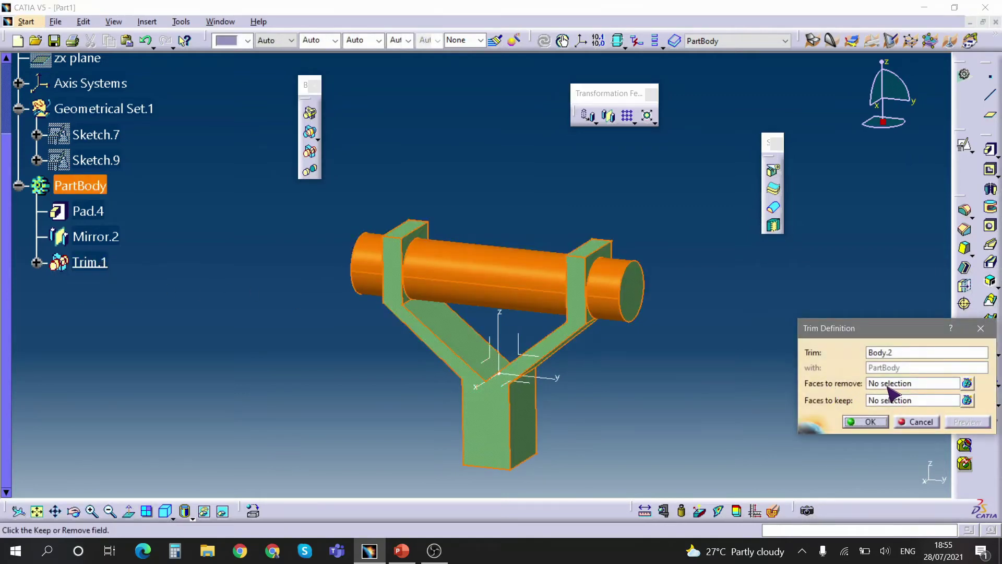
click(891, 385)
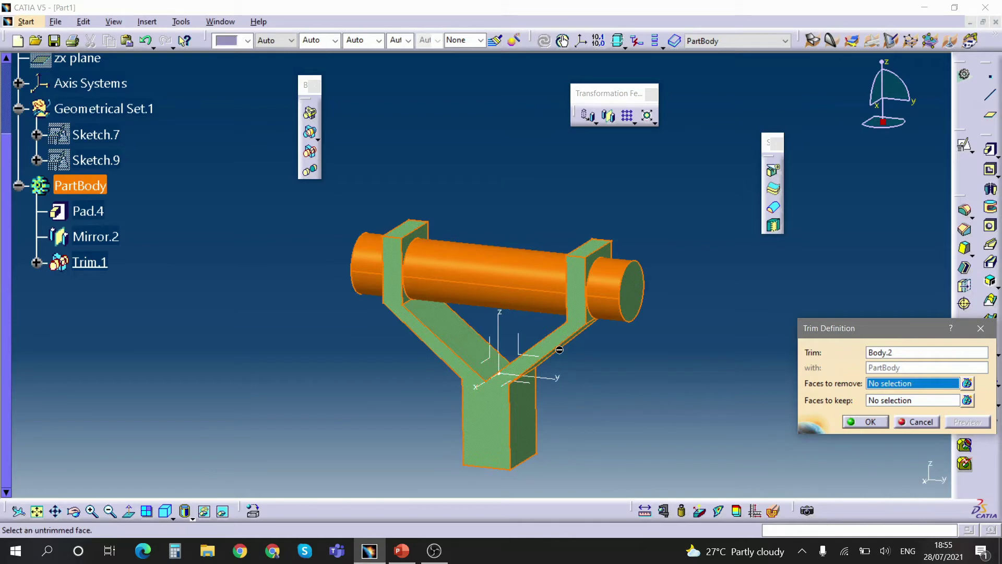
click(525, 278)
click(510, 285)
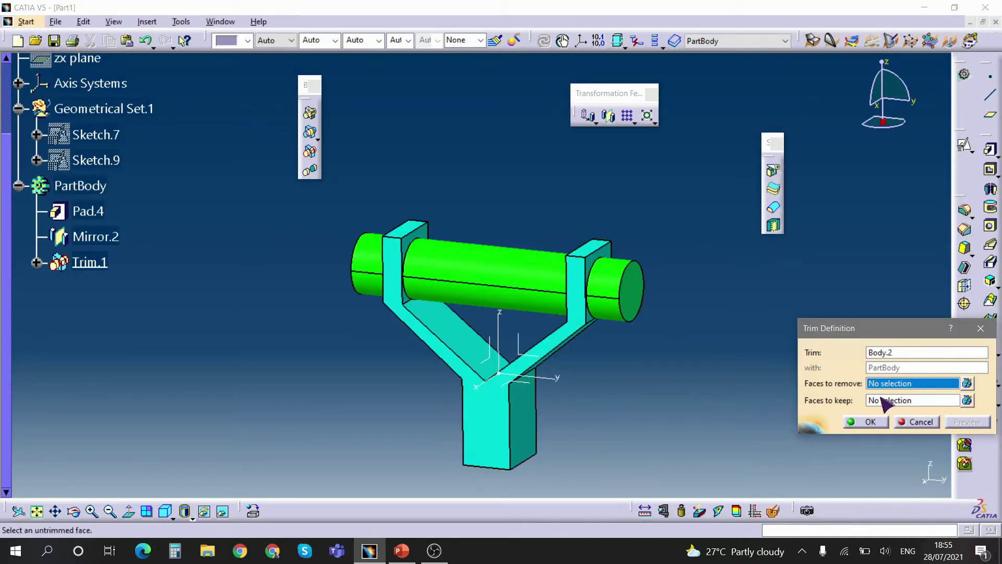
click(524, 280)
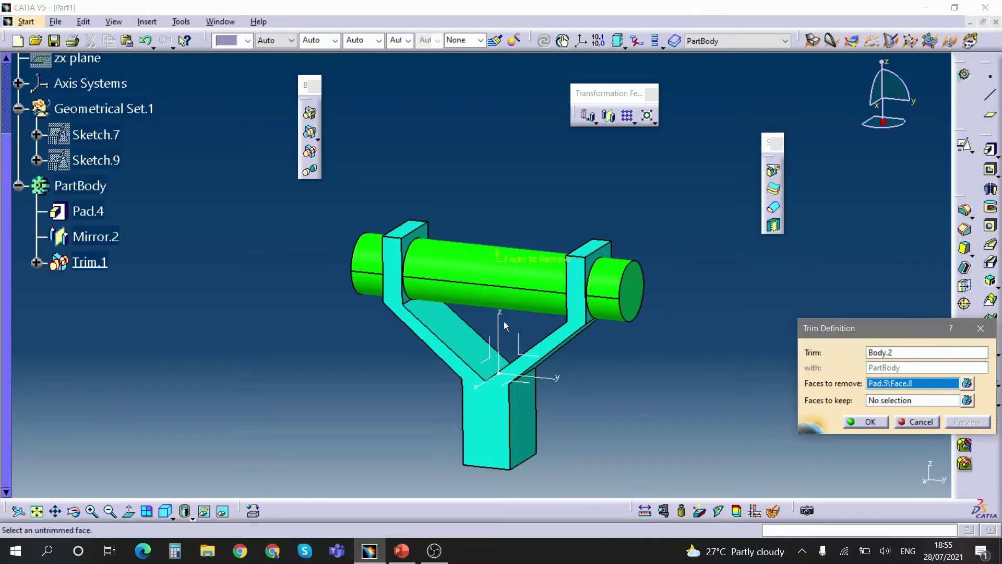
middle_drag(504, 324, 513, 298)
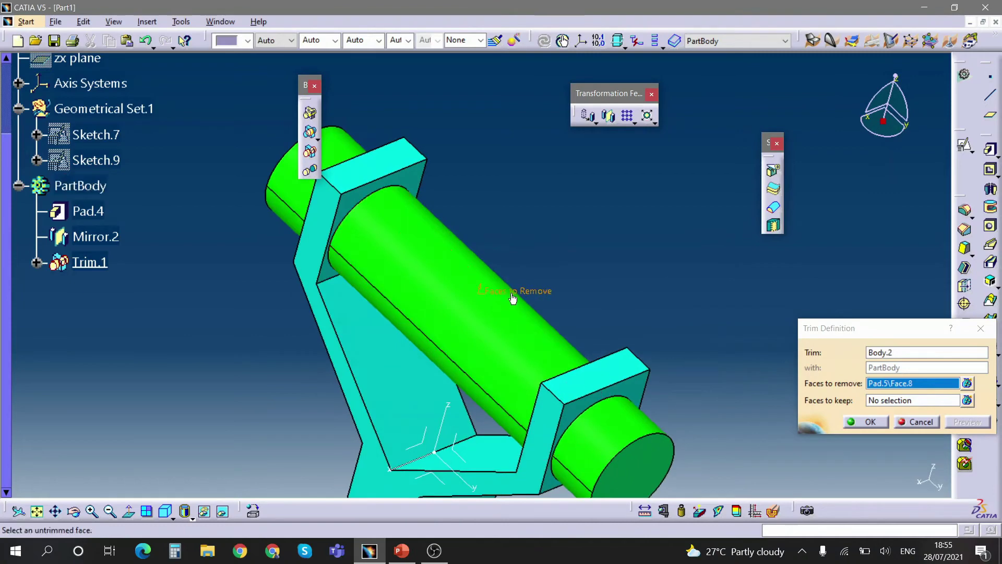
click(865, 420)
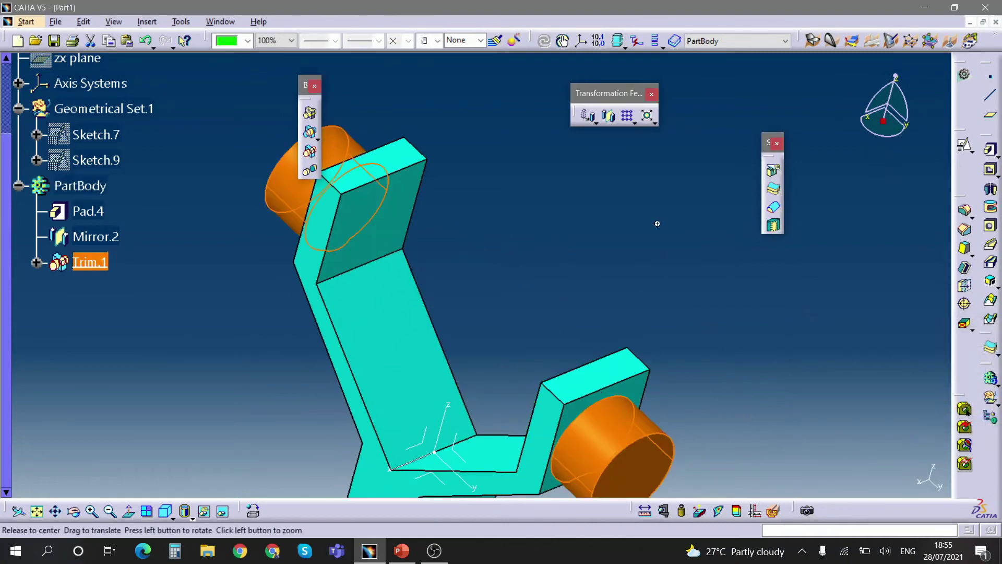
middle_drag(656, 221, 553, 303)
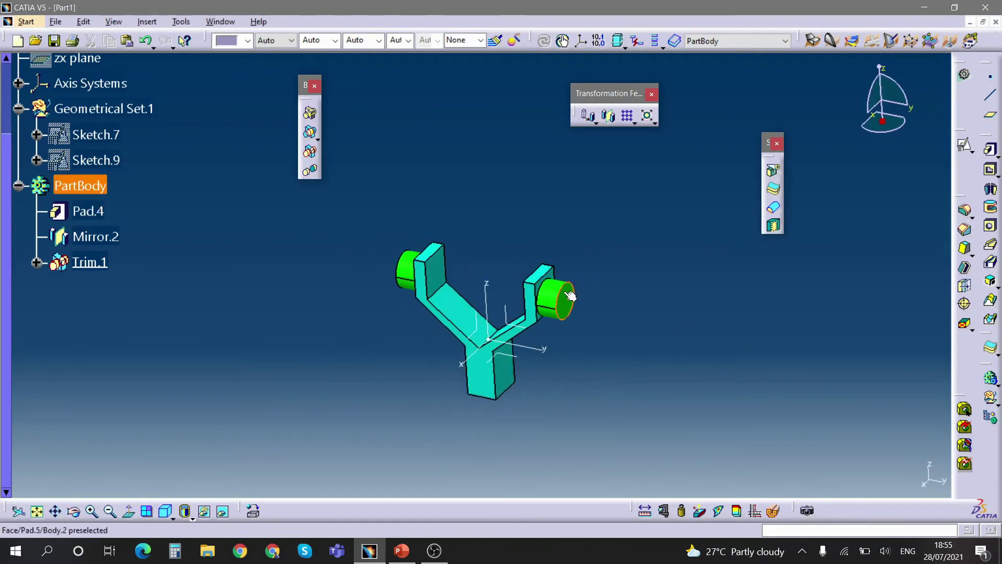
Step: Edit the trim feature in PartBody and clear the cylinder's middle face from the faces to remove
click(105, 252)
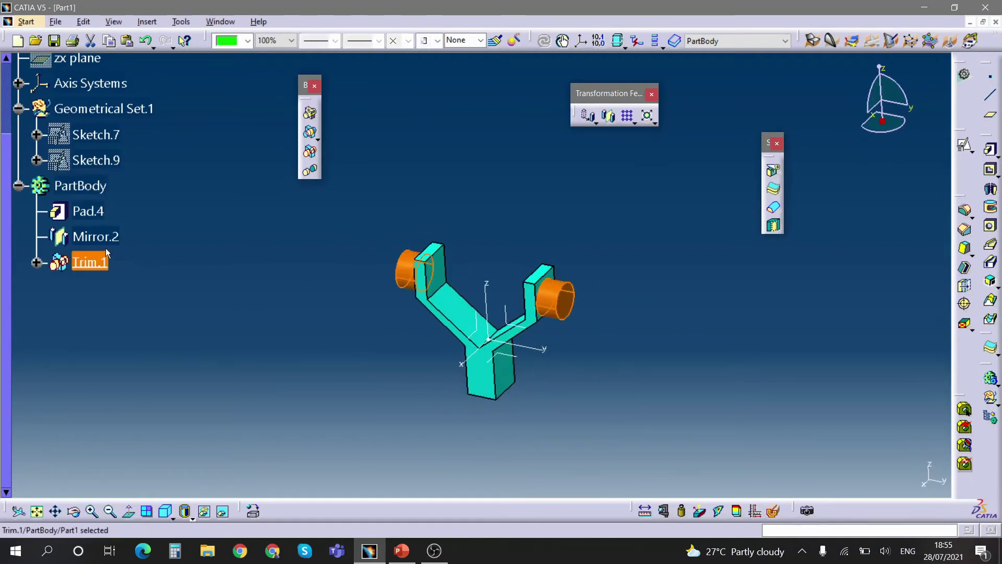
double_click(99, 264)
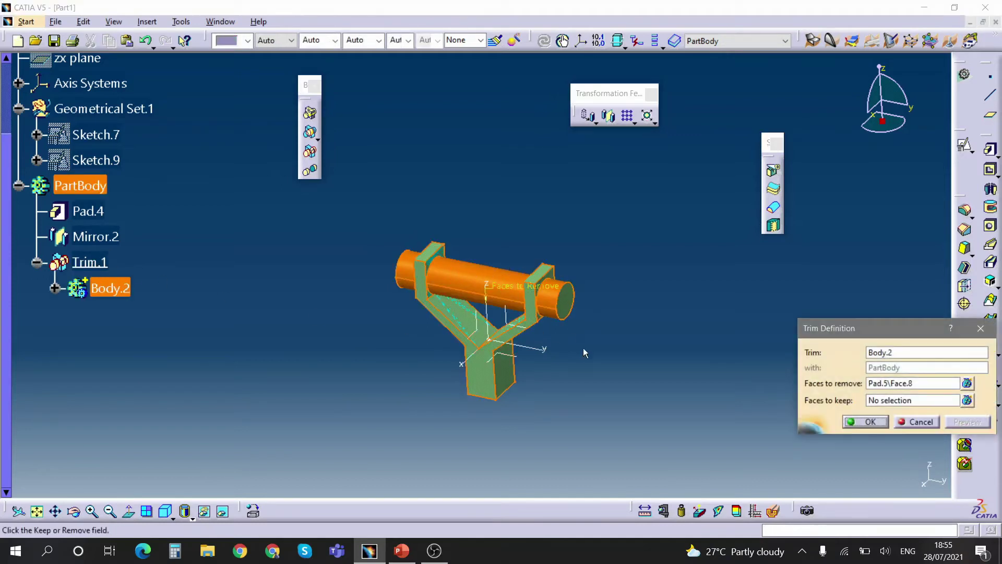
click(891, 387)
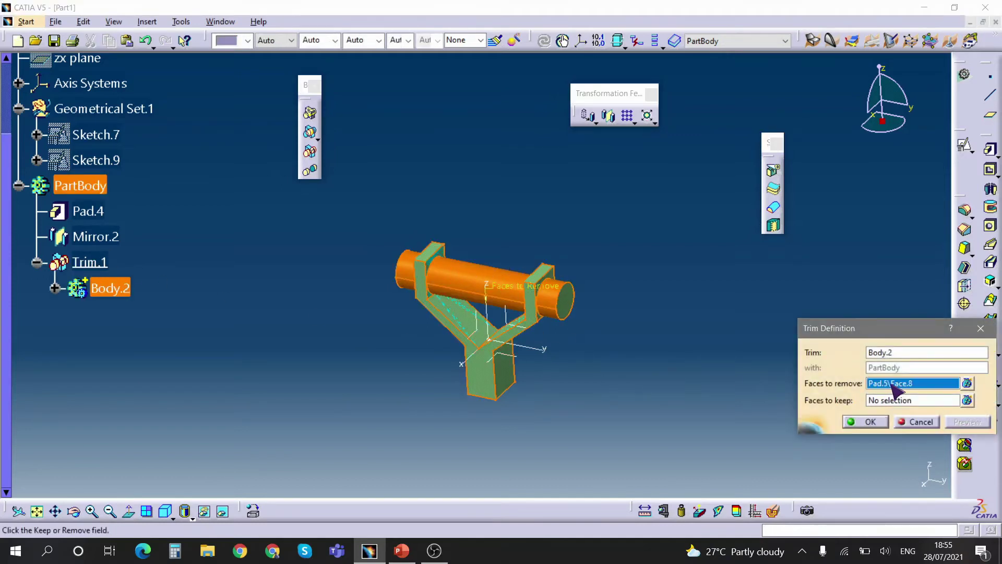
click(967, 384)
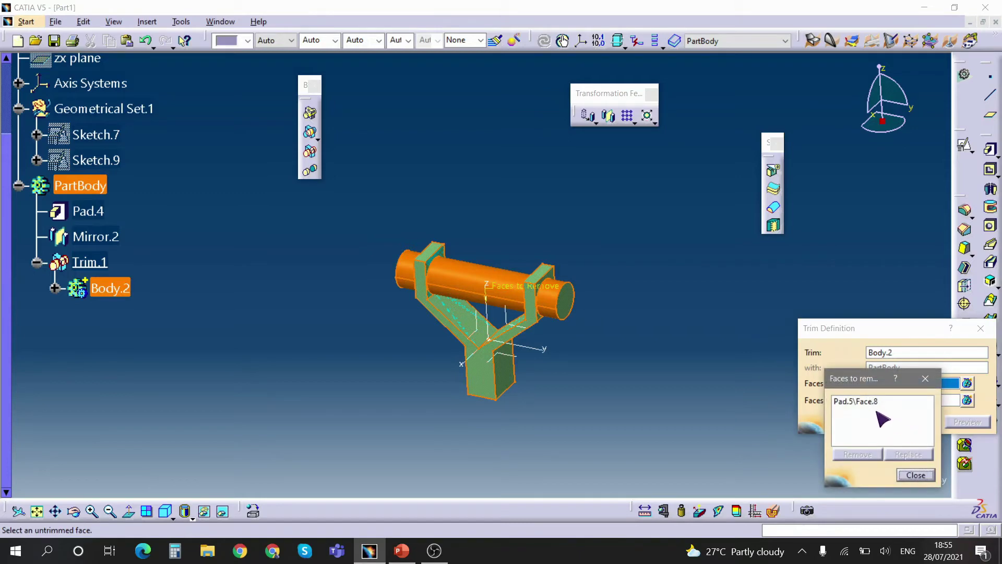
click(868, 455)
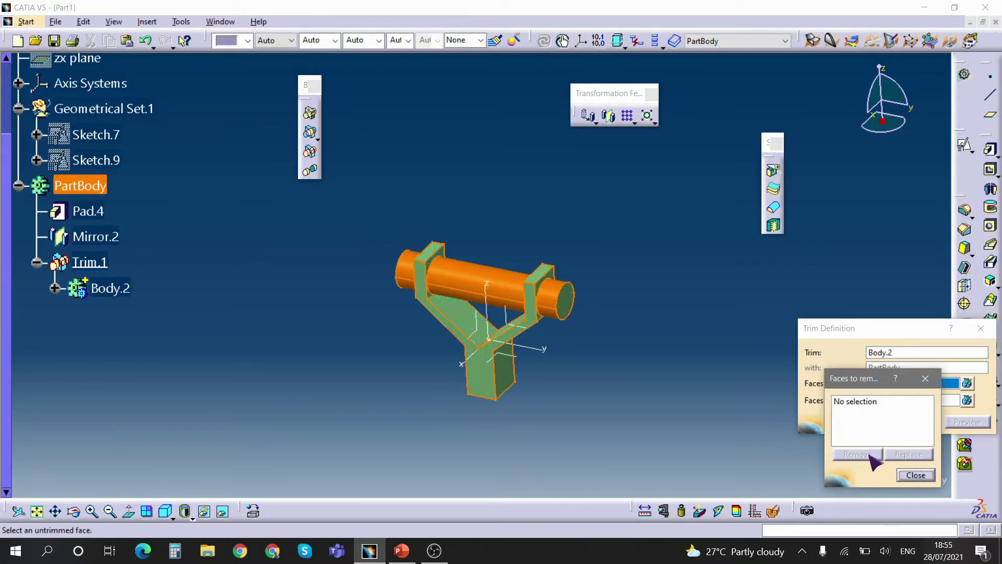
click(915, 475)
middle_drag(602, 388, 606, 317)
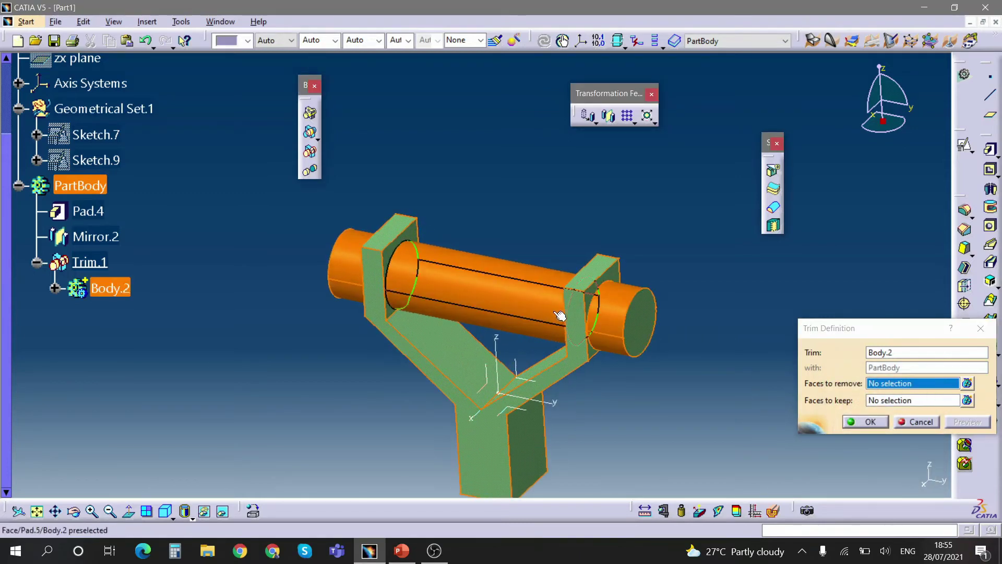
scroll(549, 311, down, 2)
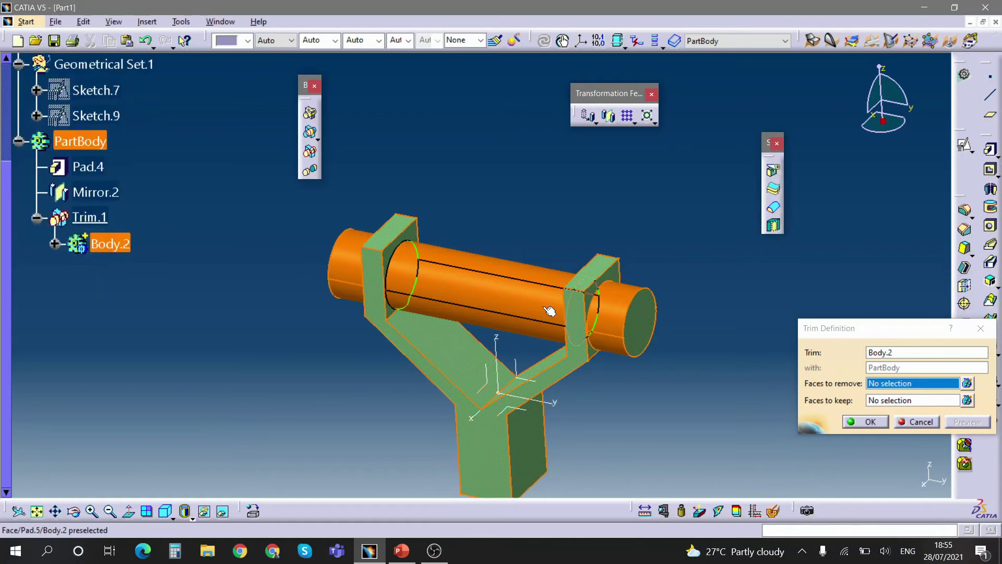